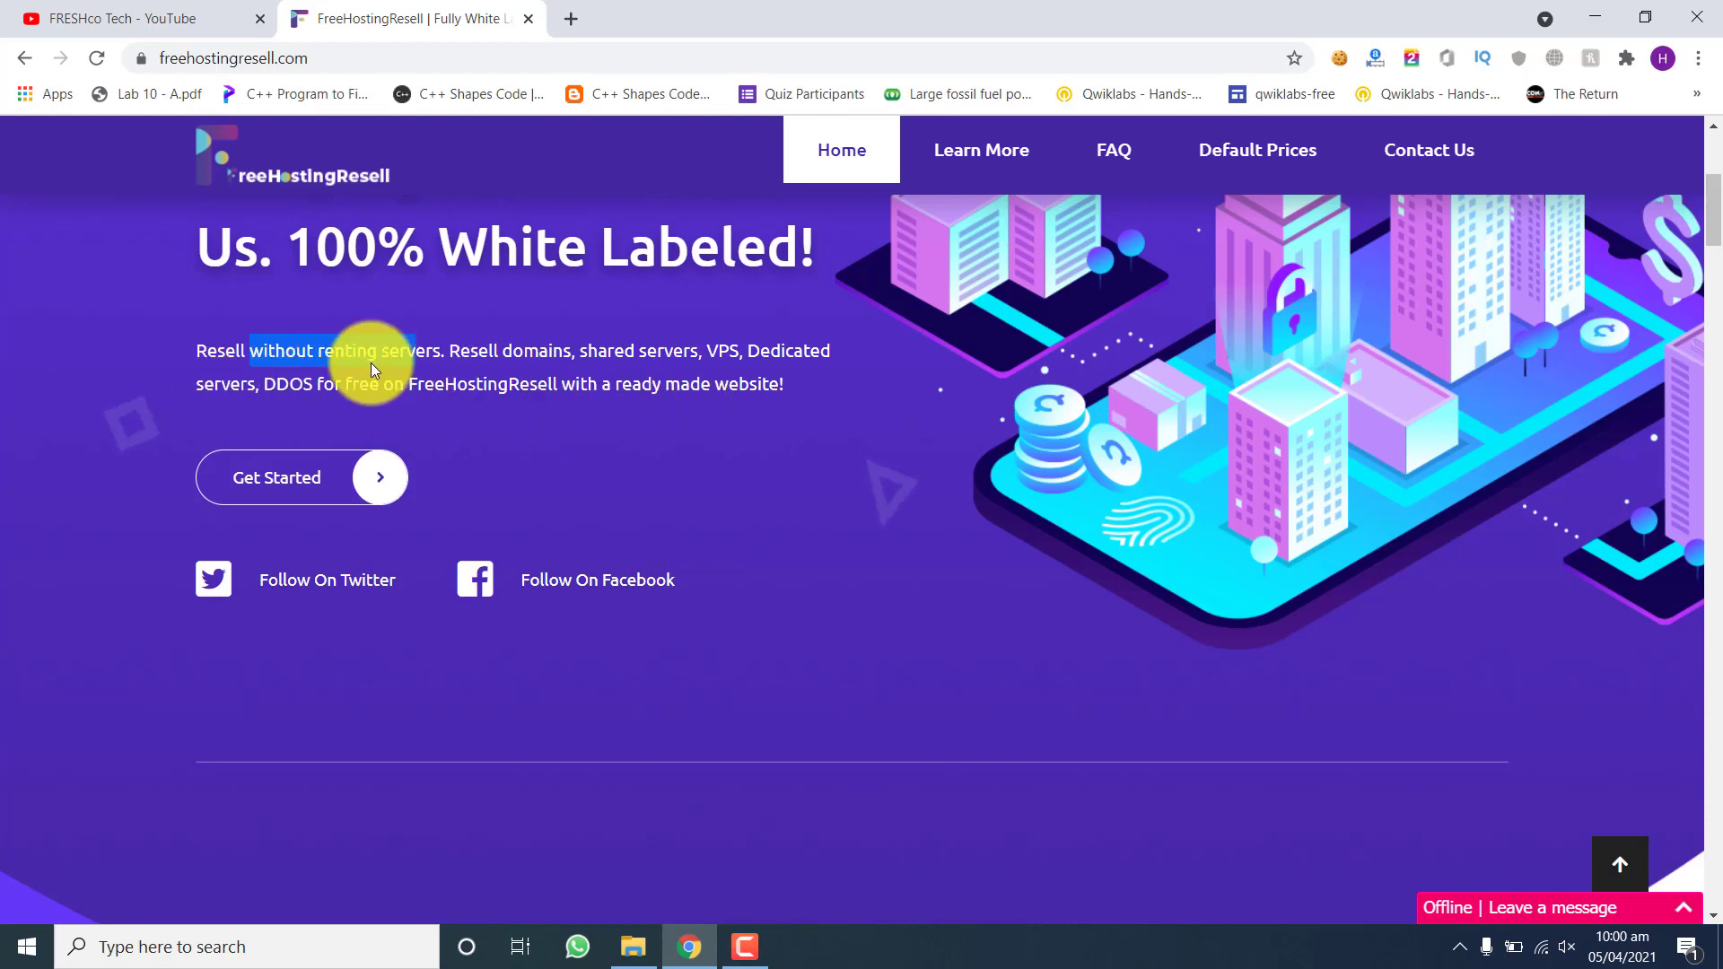
Step: Read through the home page's reseller feature cards and the reasons given for why reselling here is more profitable
scroll(363, 403, "down", 14)
scroll(358, 402, "down", 3)
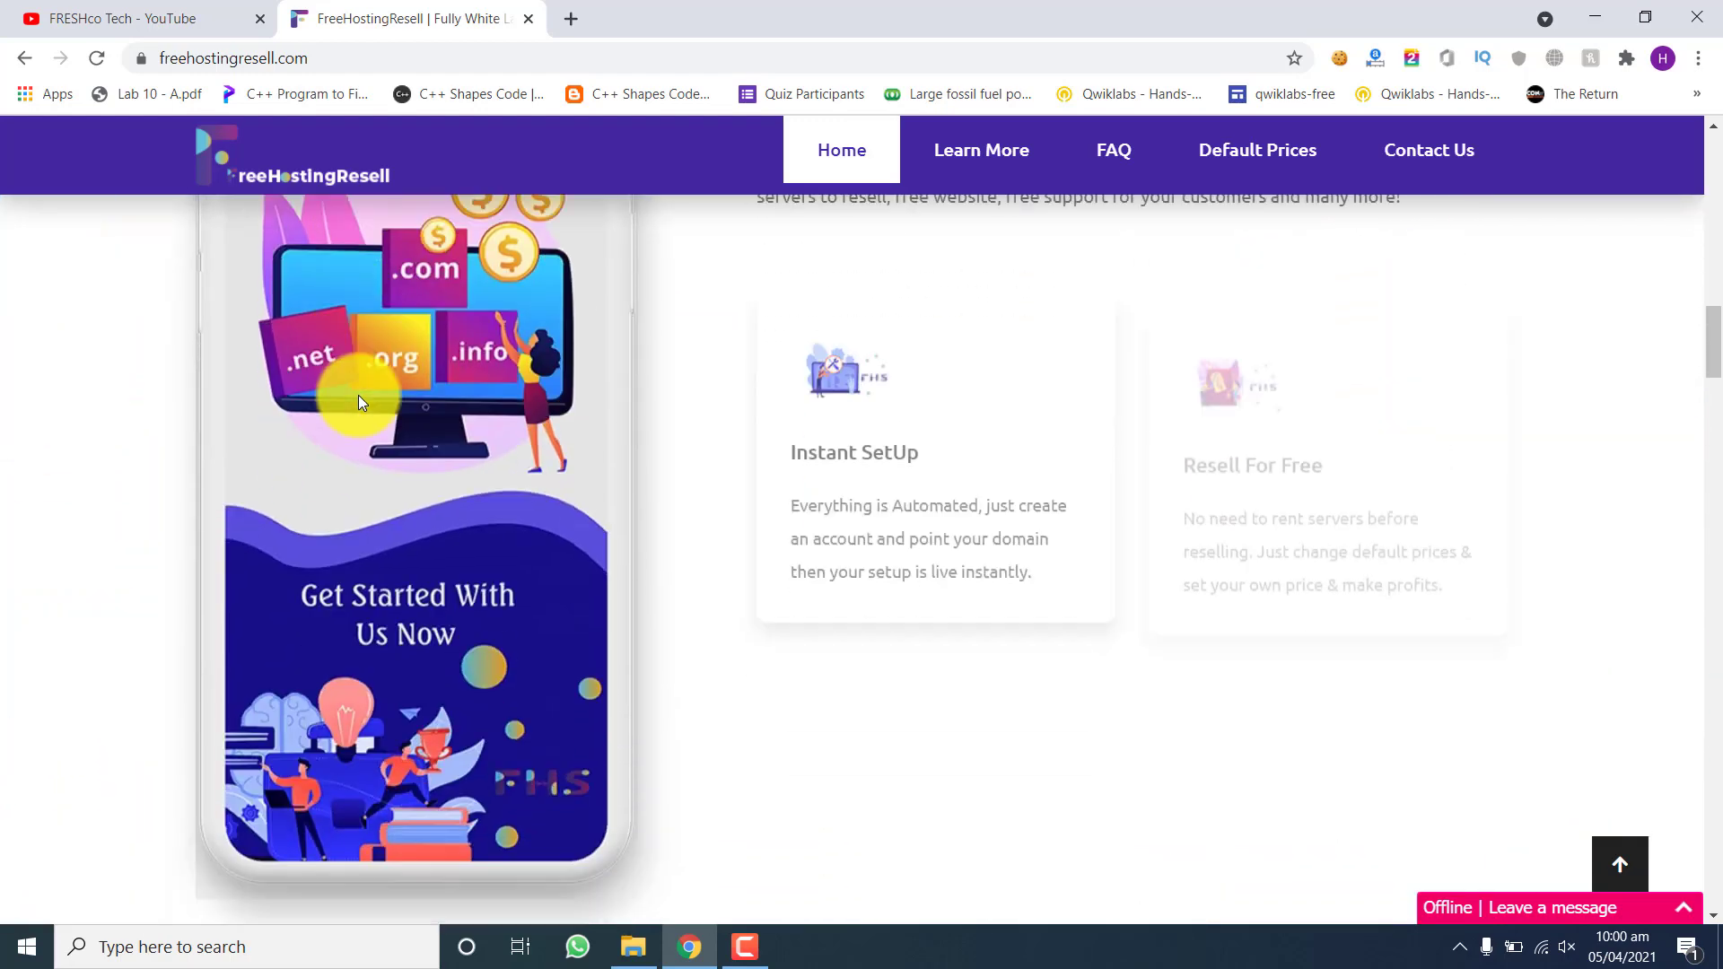
scroll(358, 402, "up", 4)
scroll(779, 453, "down", 3)
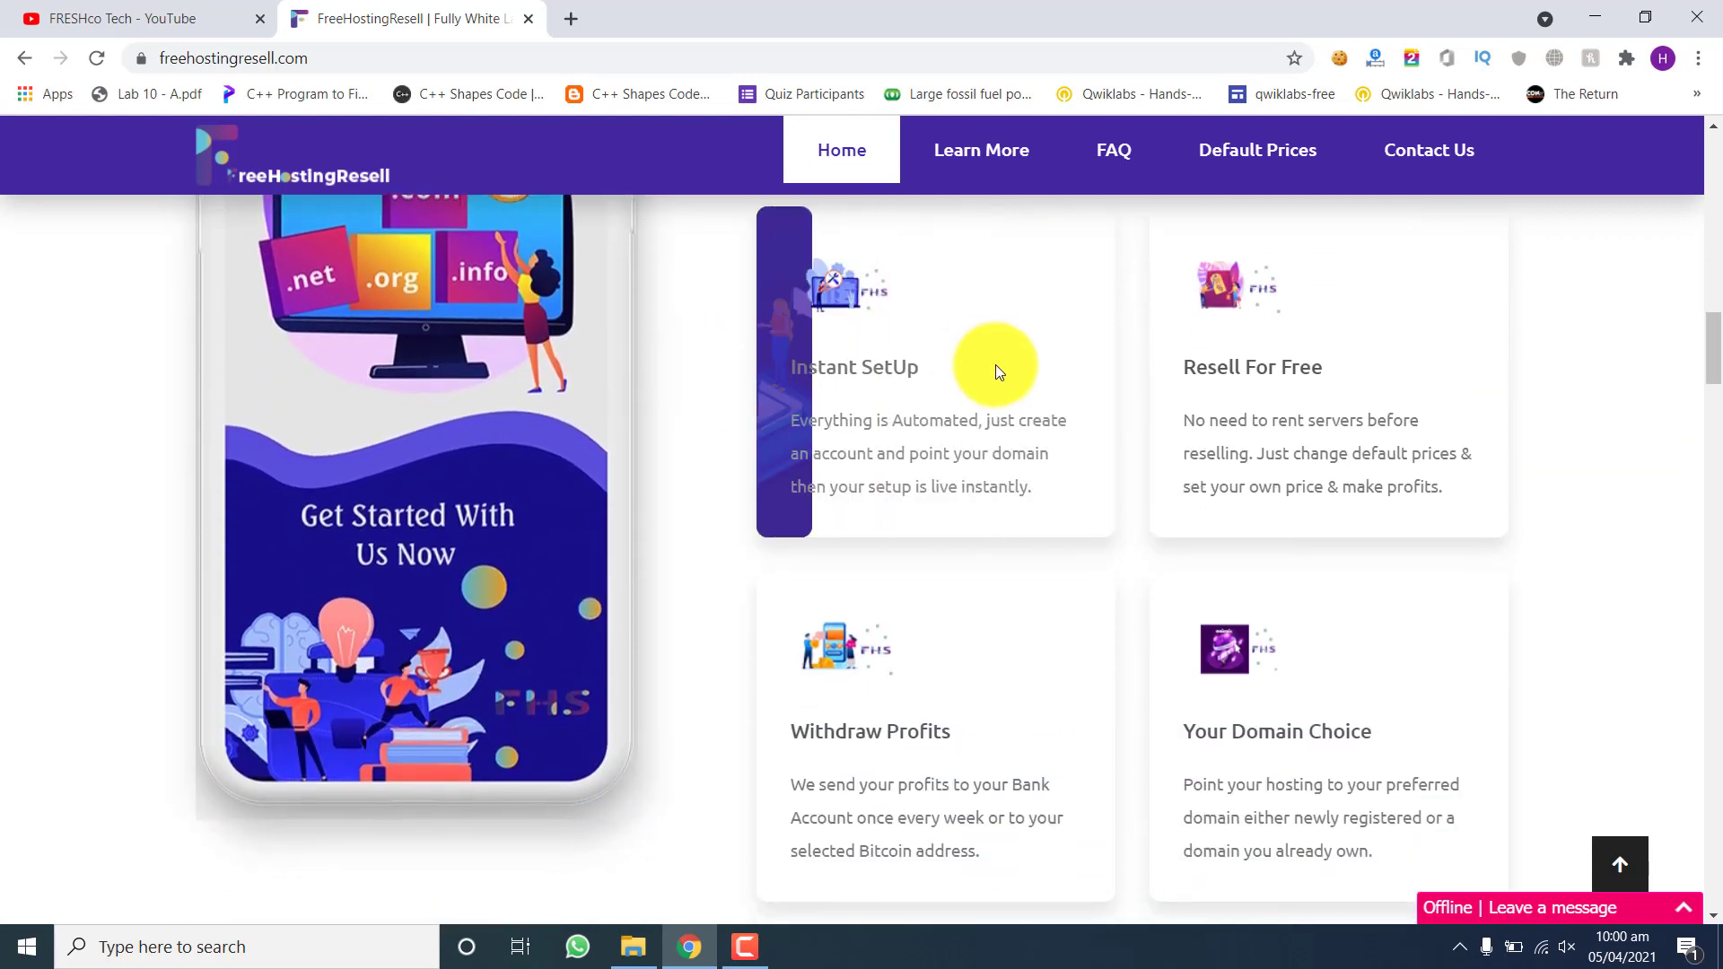
scroll(987, 449, "down", 3)
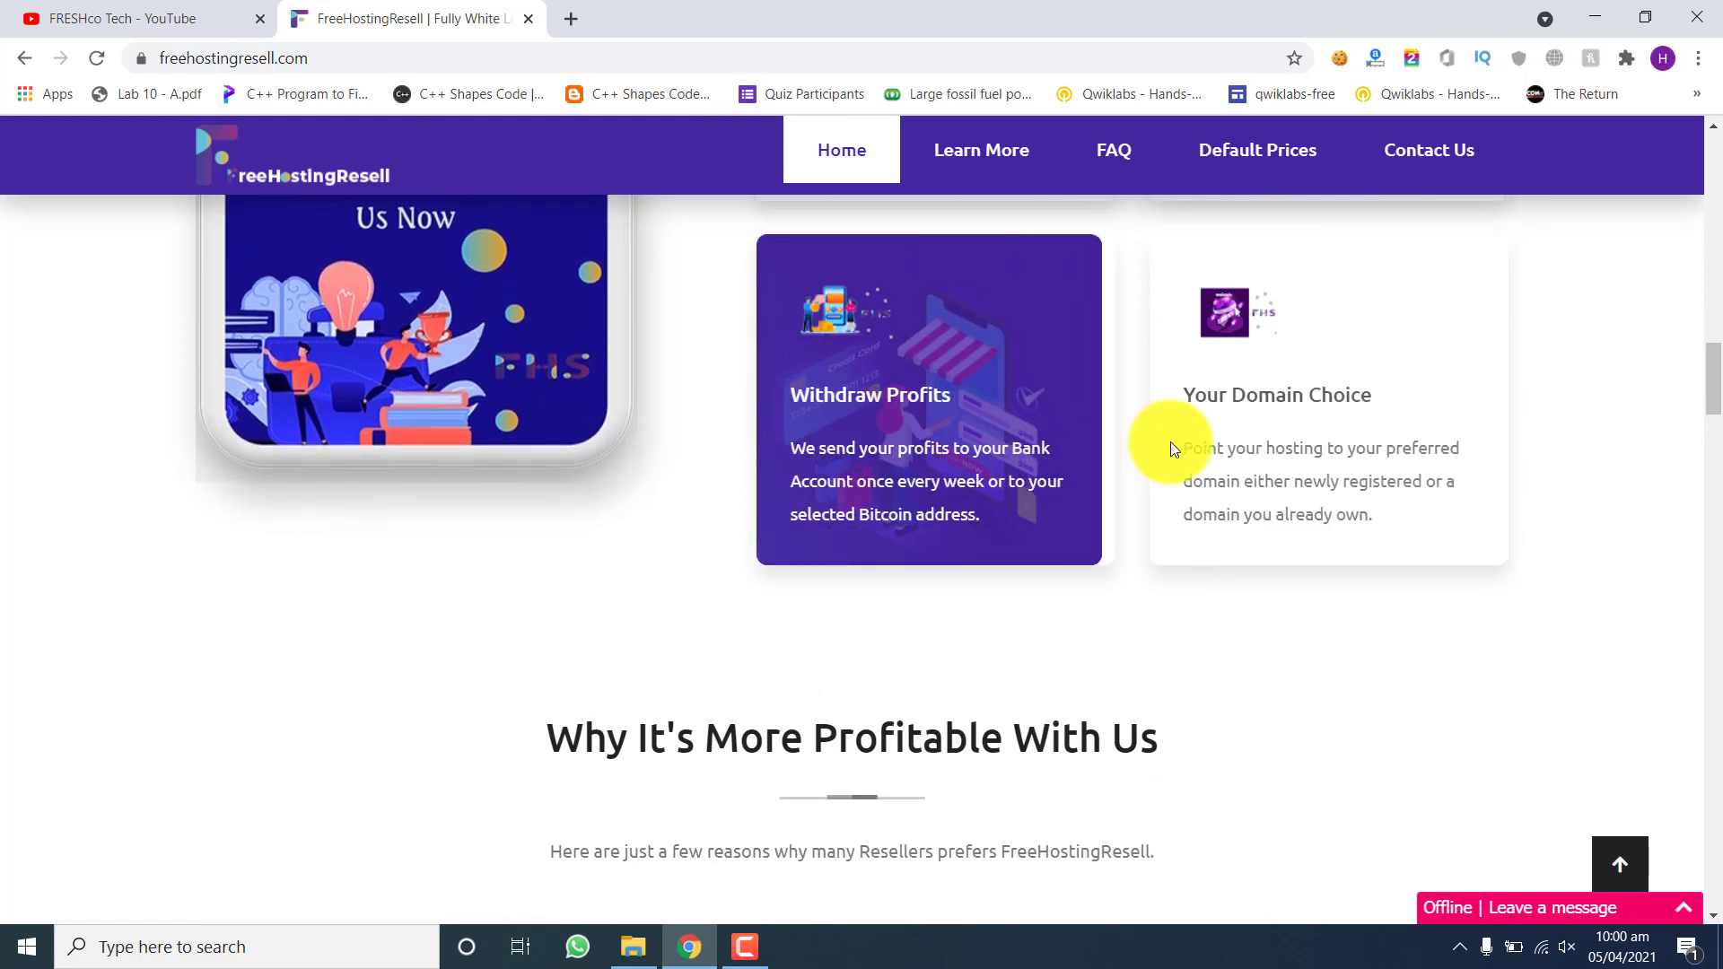
scroll(1306, 415, "down", 10)
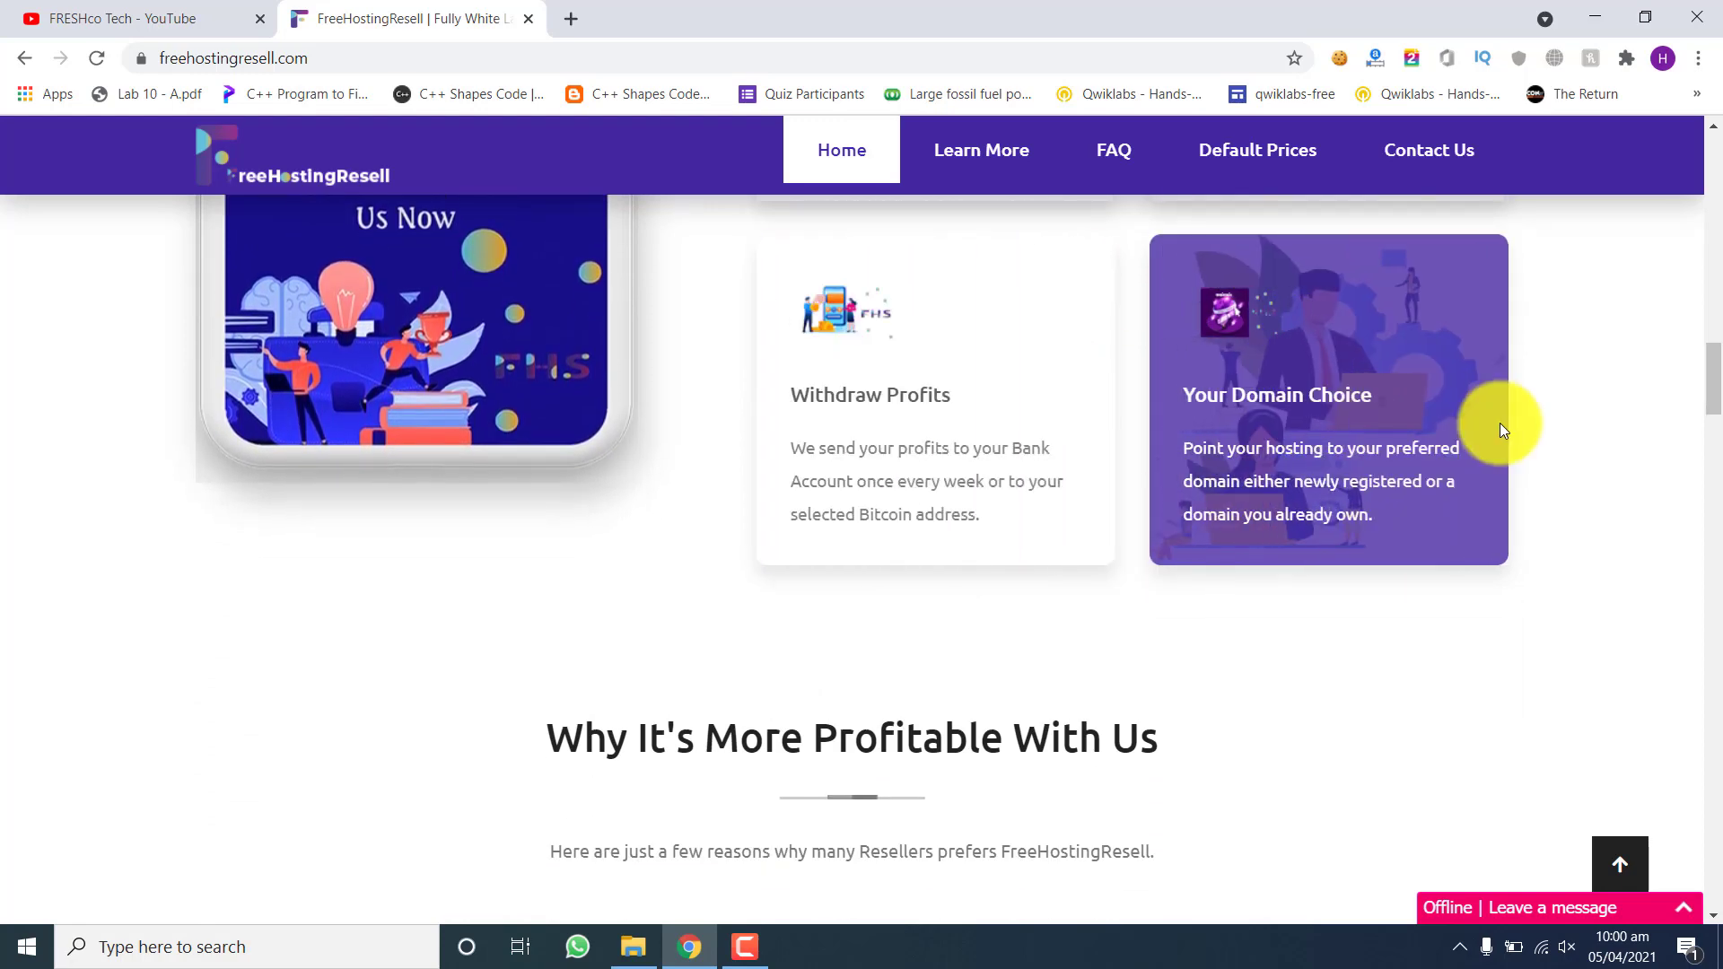
scroll(655, 364, "up", 4)
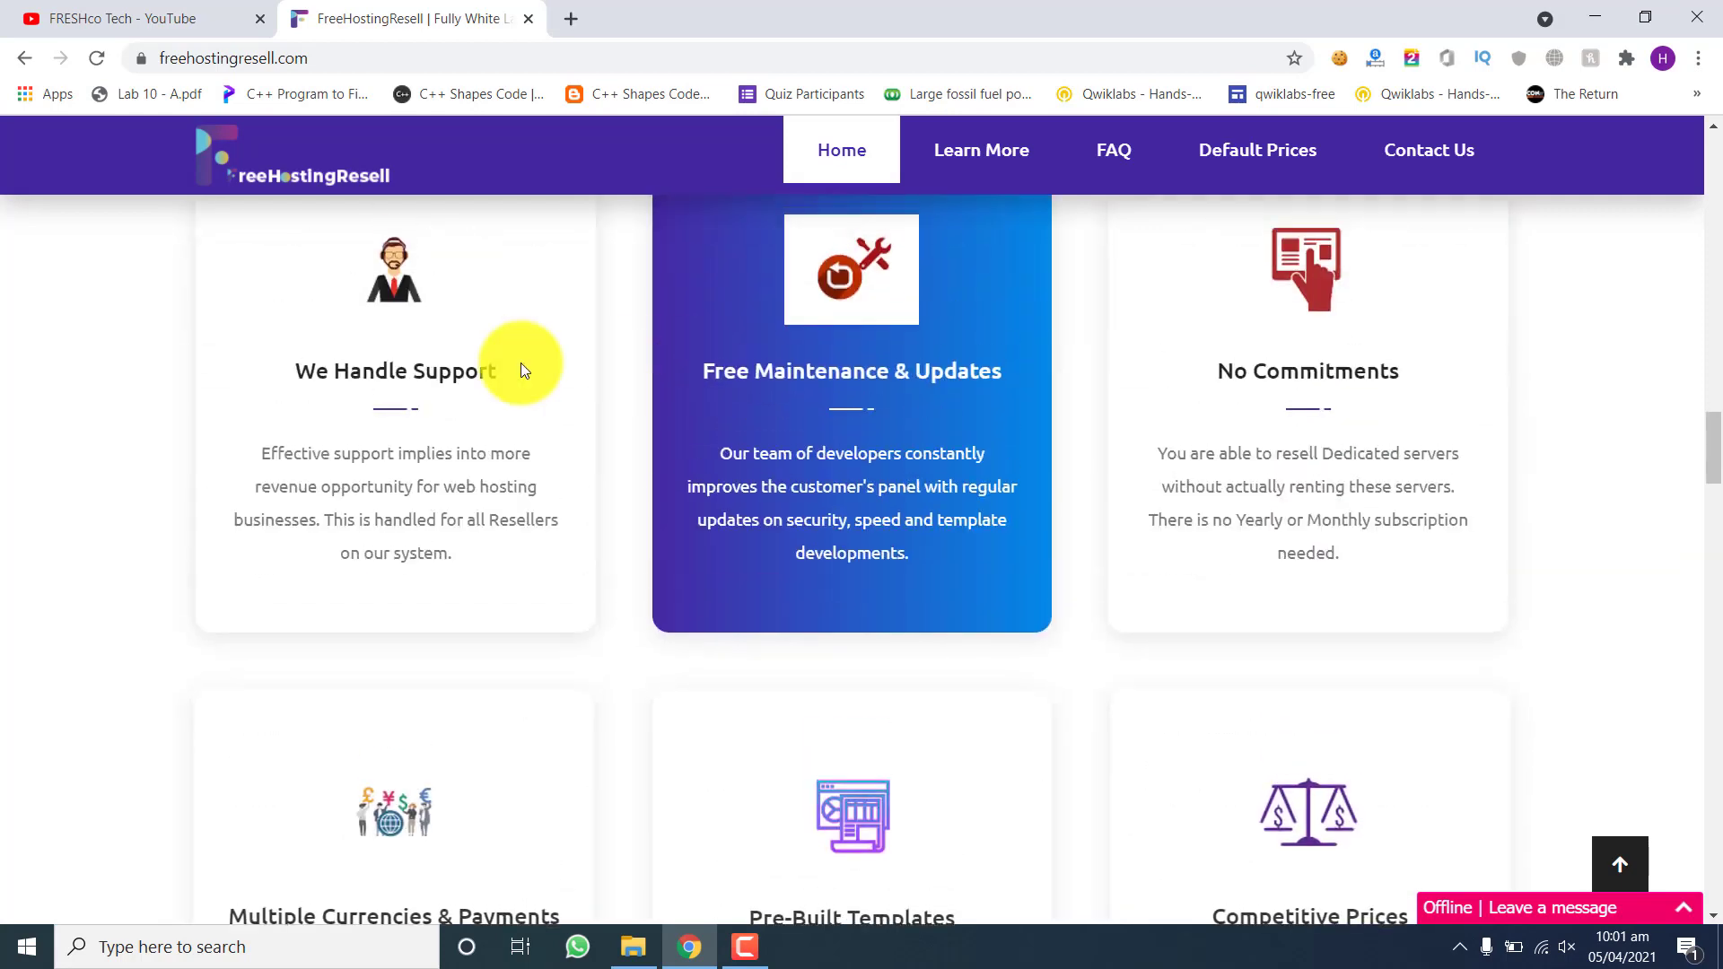
scroll(1122, 516, "down", 9)
scroll(923, 477, "down", 1)
scroll(924, 477, "up", 8)
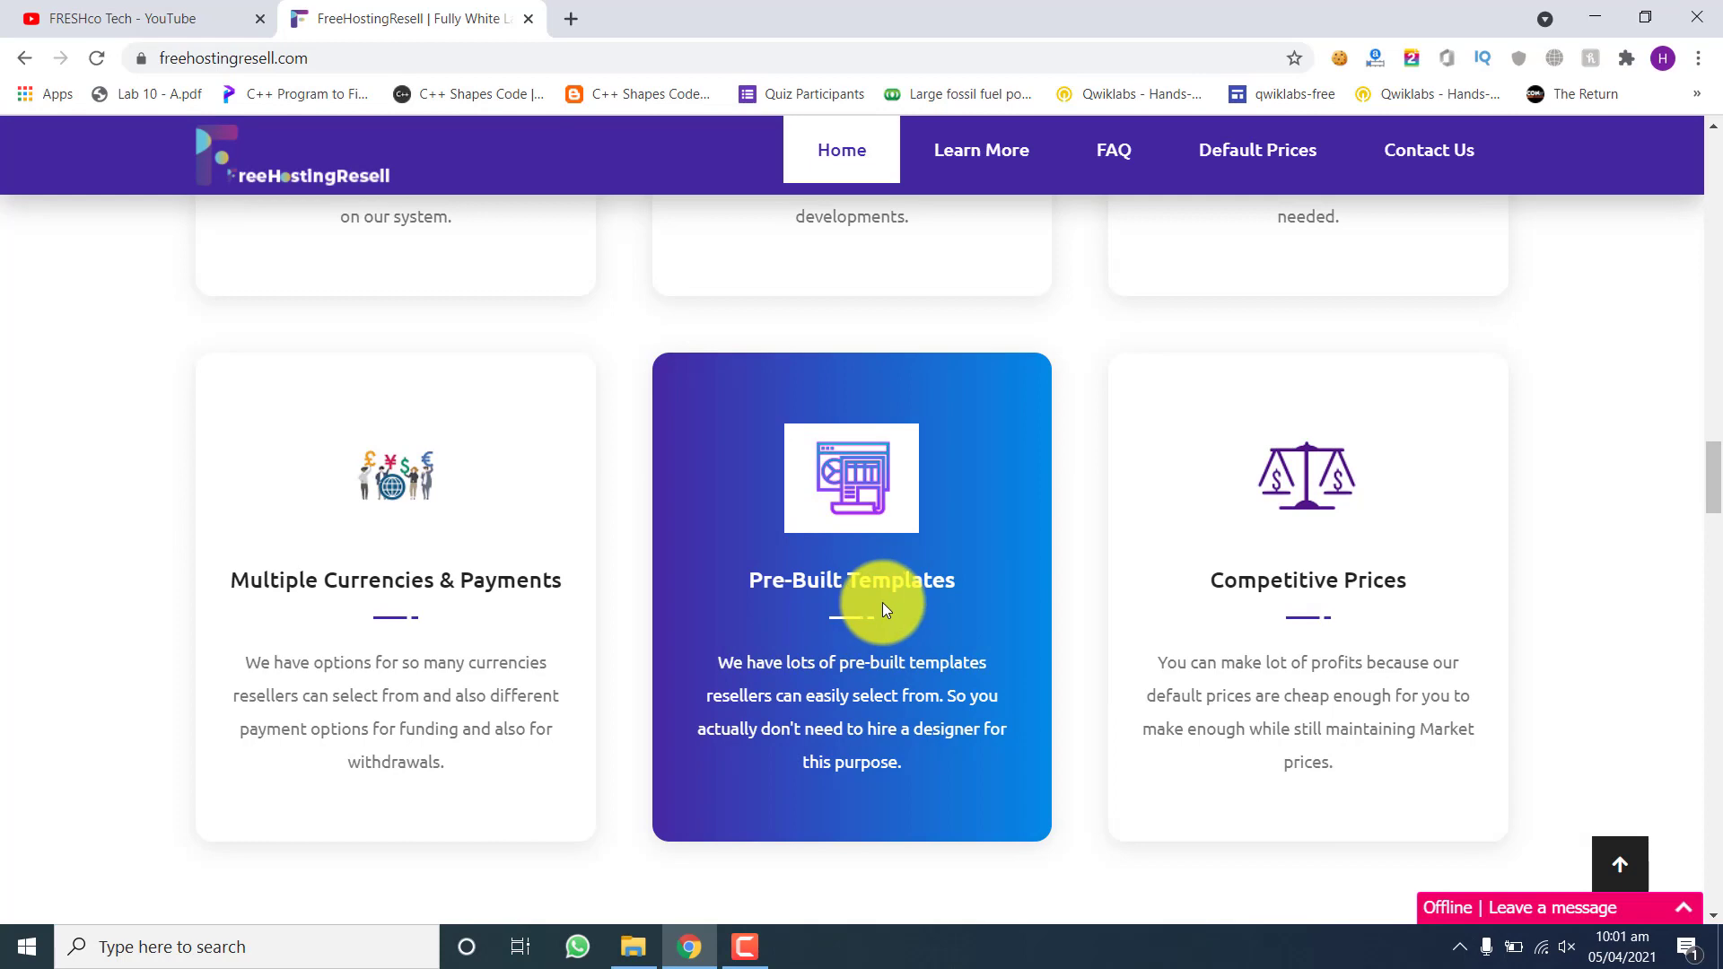
Step: Examine the home page's media mentions and the offered services, from shared hosting and dedicated servers to domains, VPS and addons
scroll(881, 601, "down", 6)
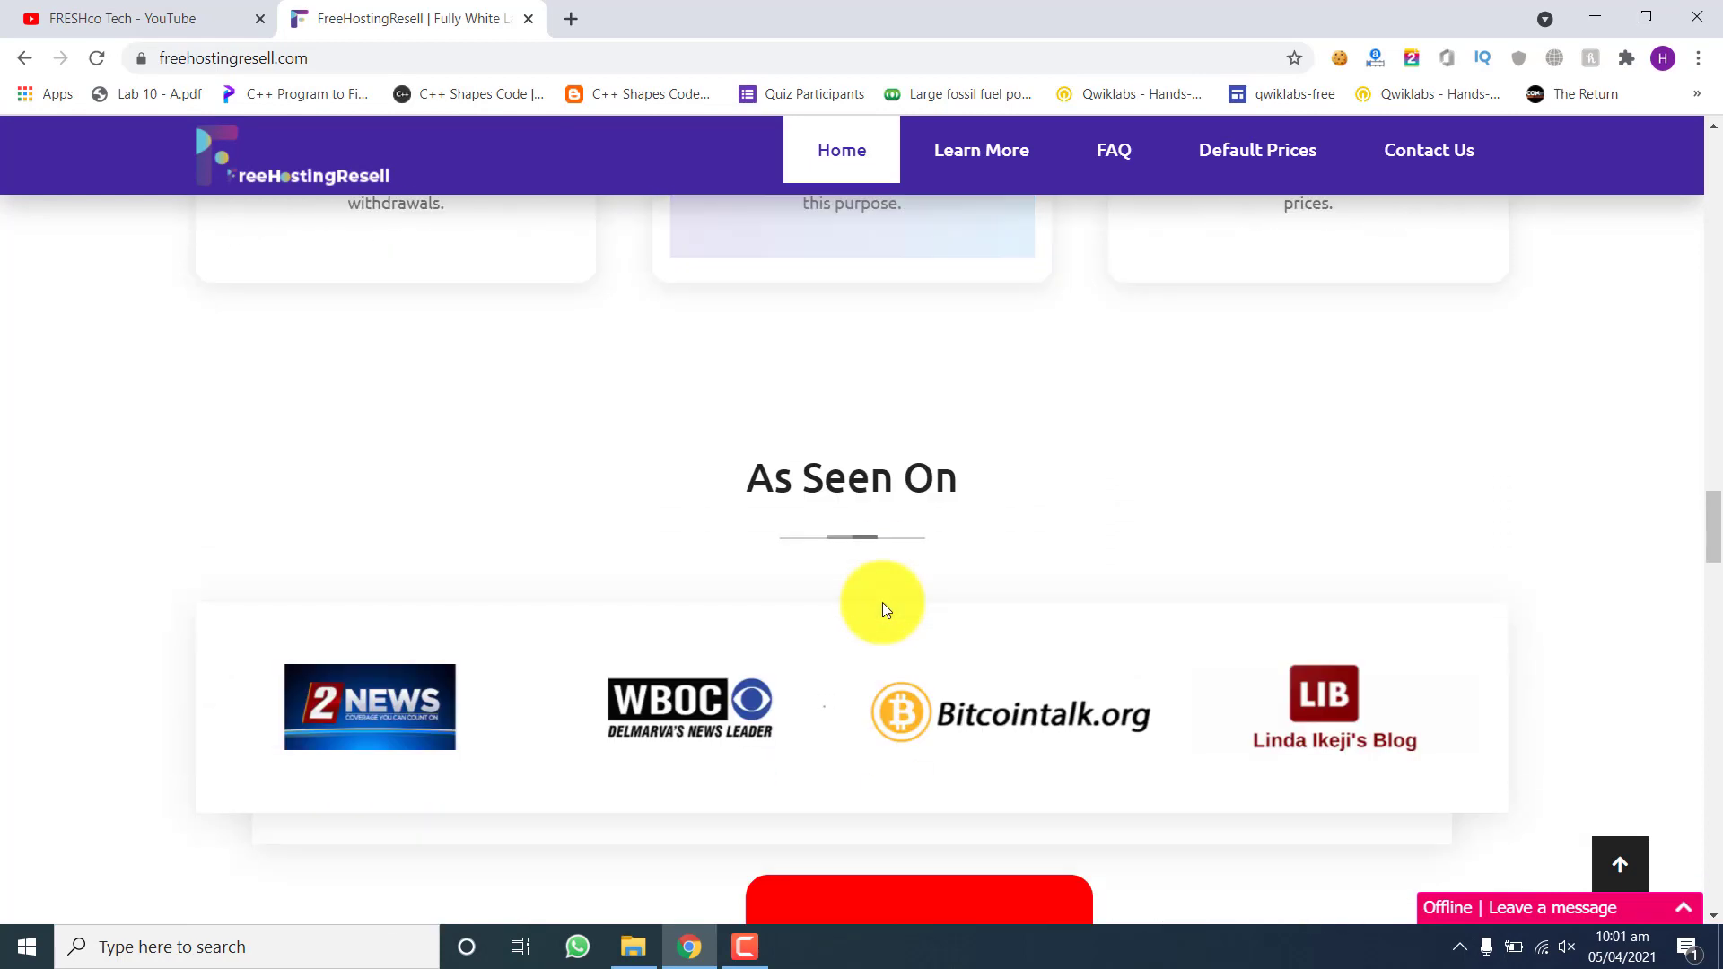
scroll(884, 609, "down", 2)
scroll(863, 597, "down", 8)
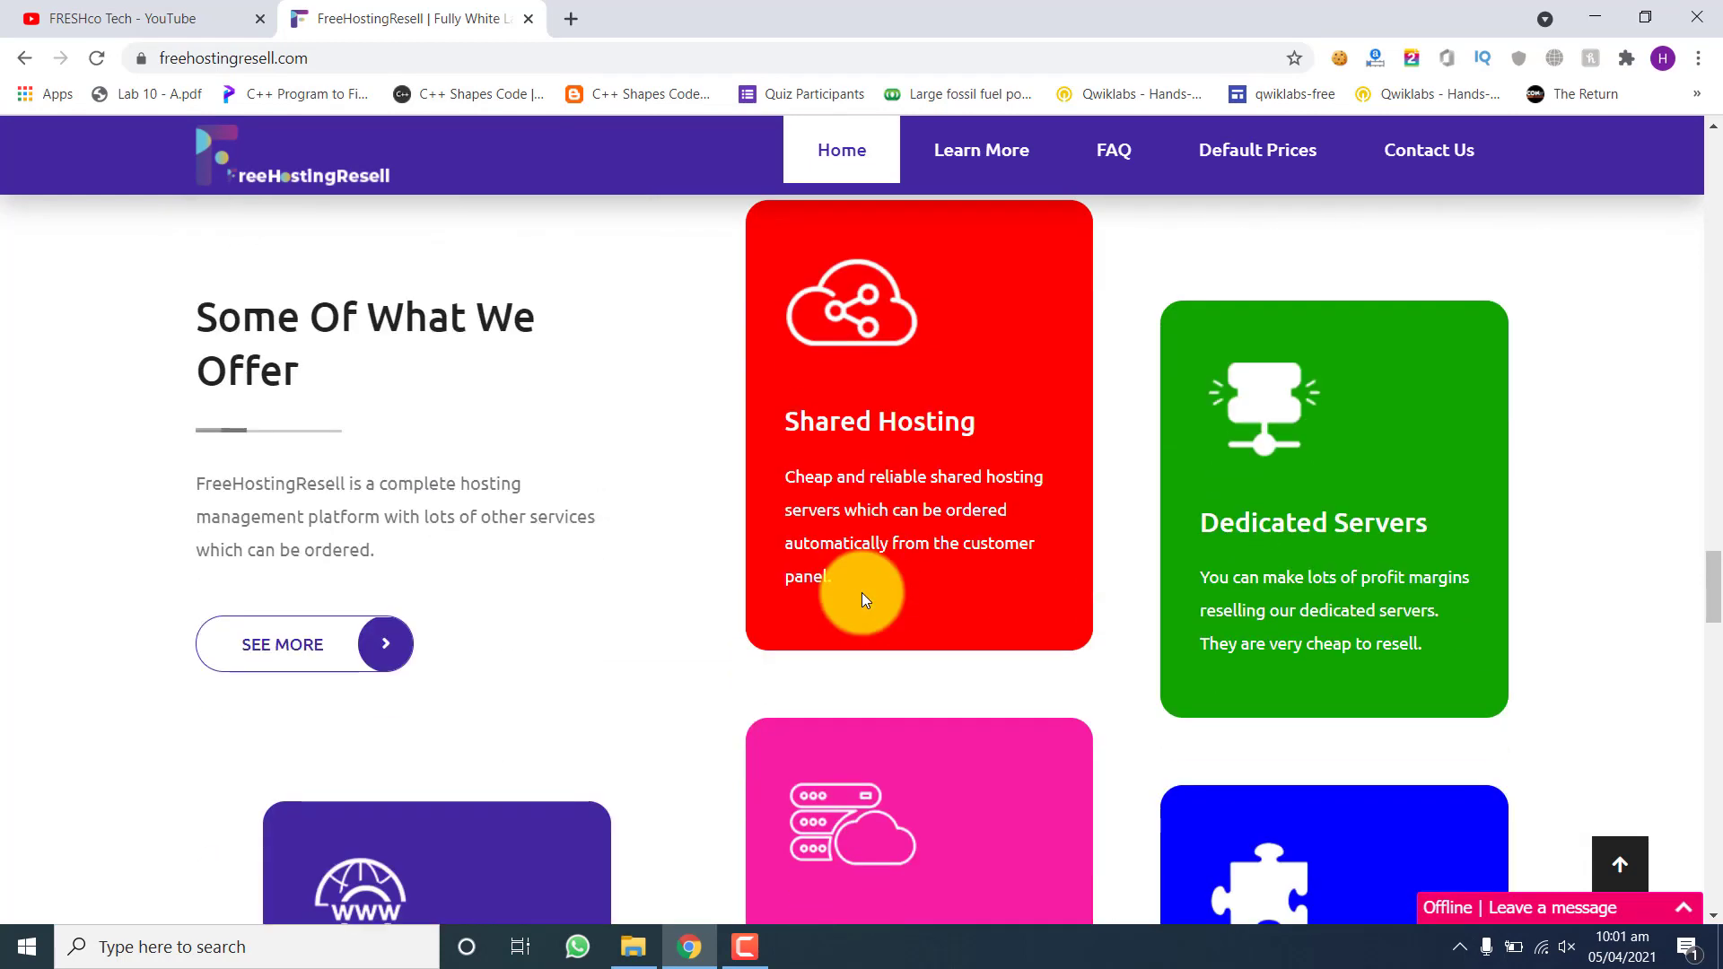
scroll(864, 600, "down", 2)
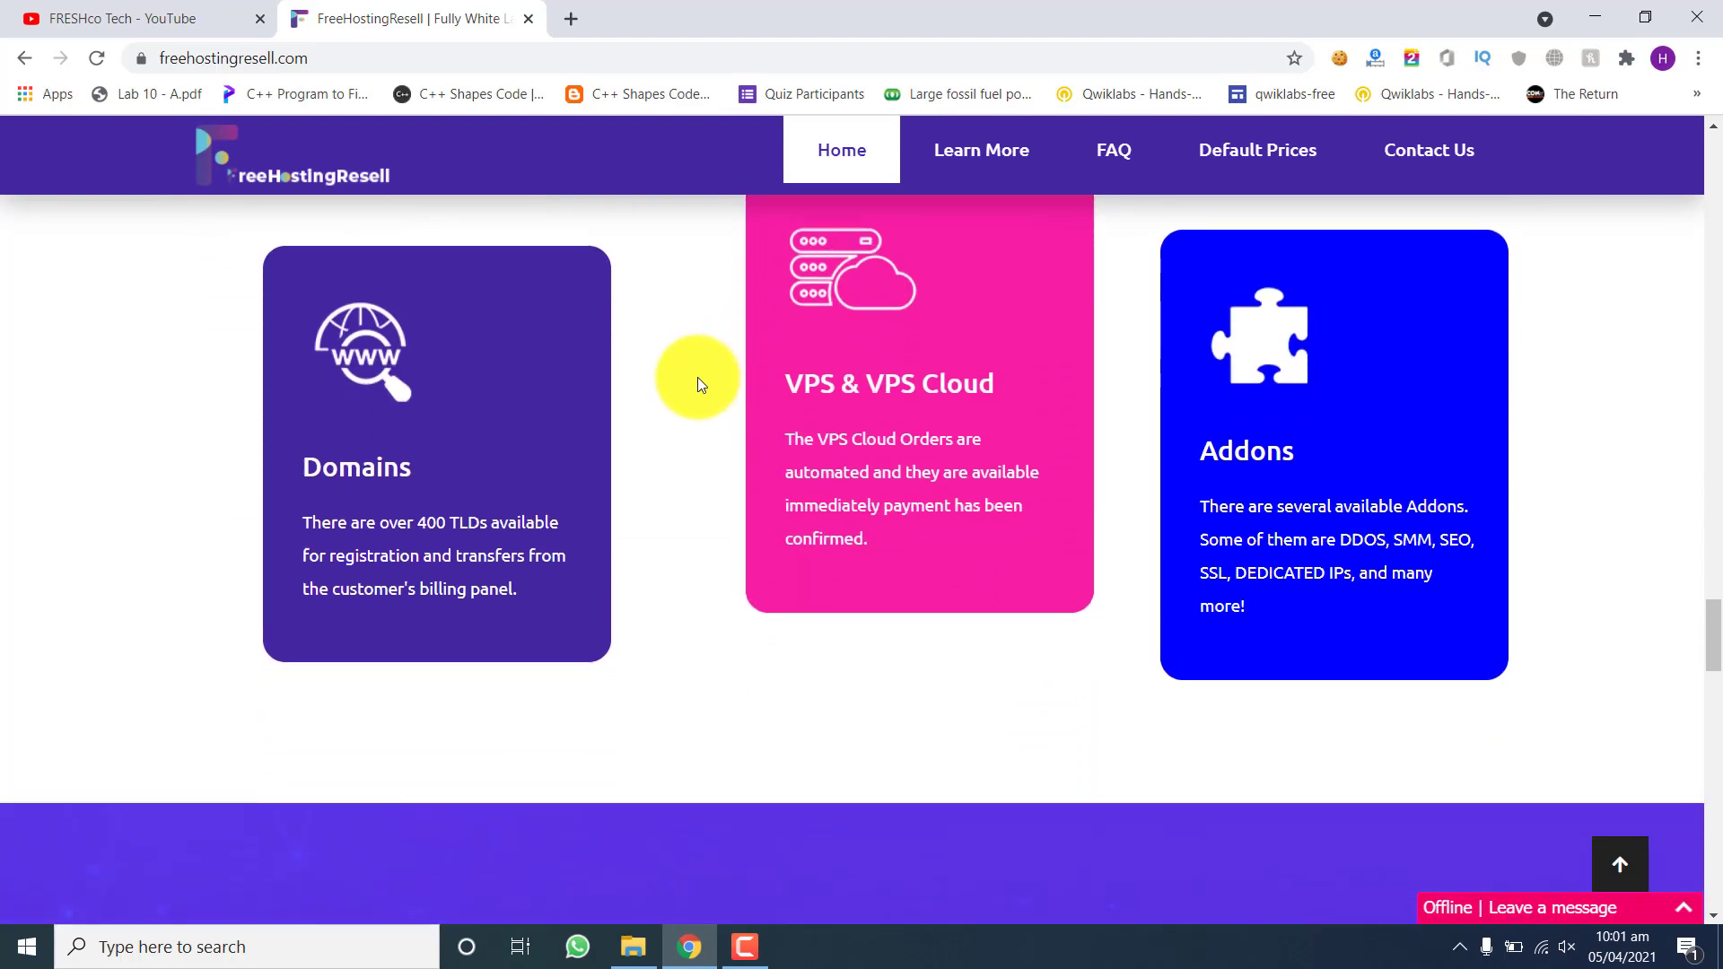
scroll(1077, 458, "up", 1)
scroll(1139, 457, "up", 15)
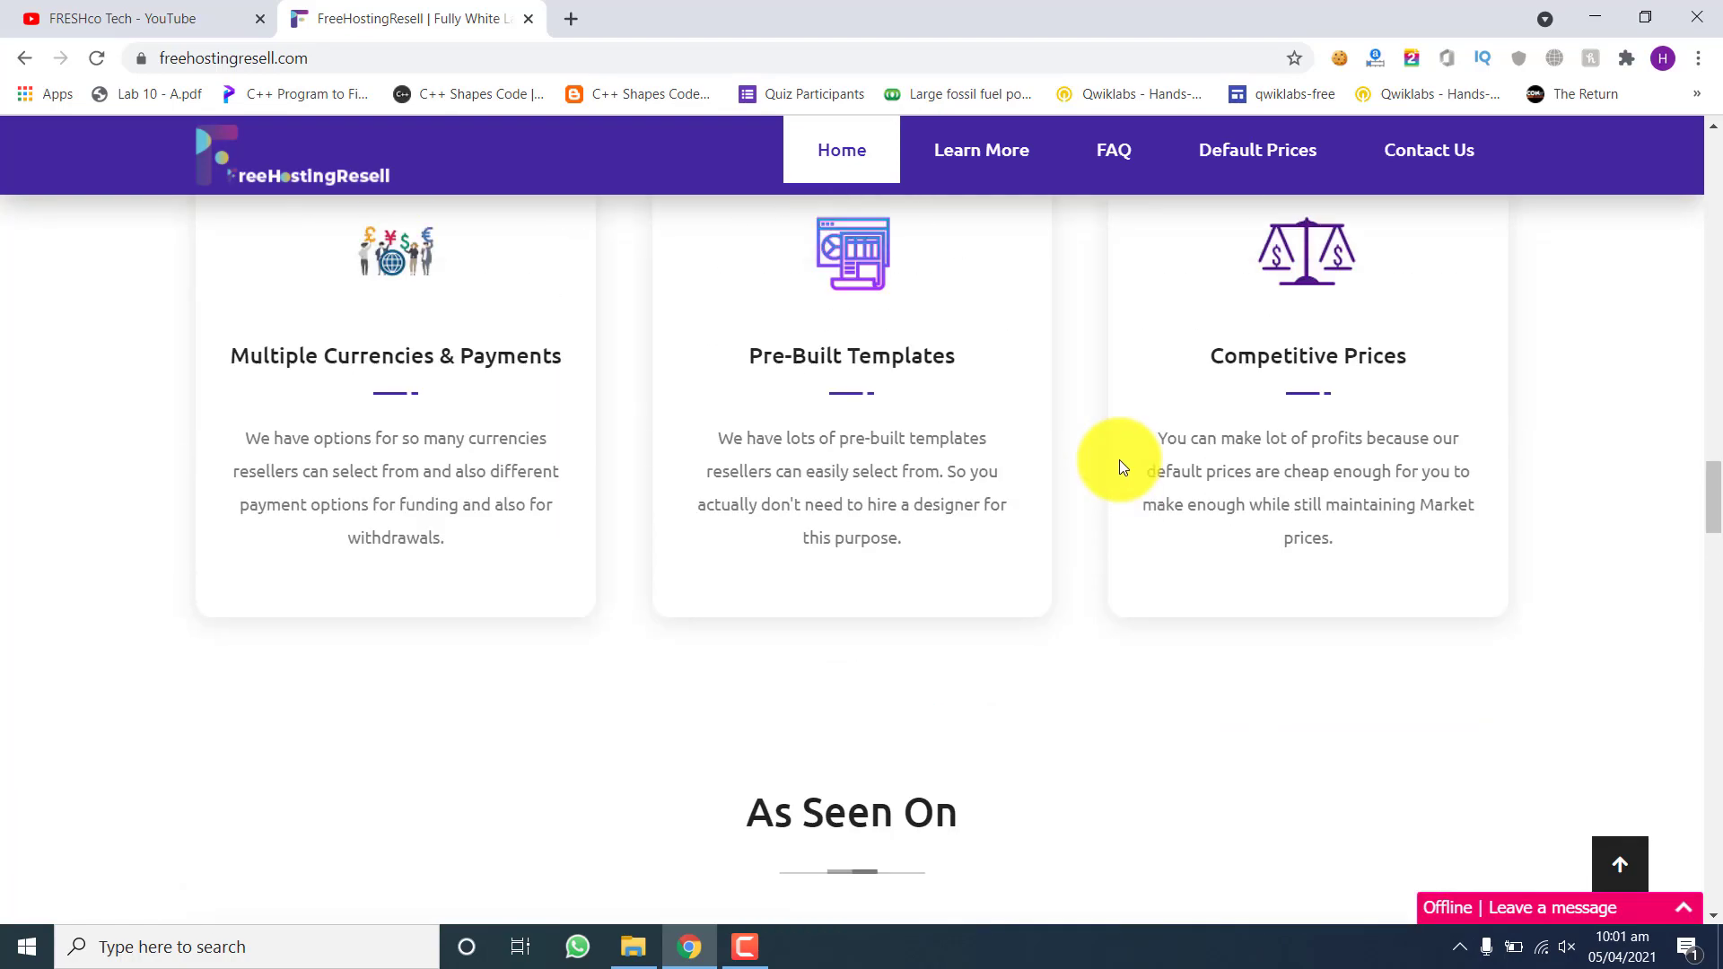
scroll(1127, 449, "up", 15)
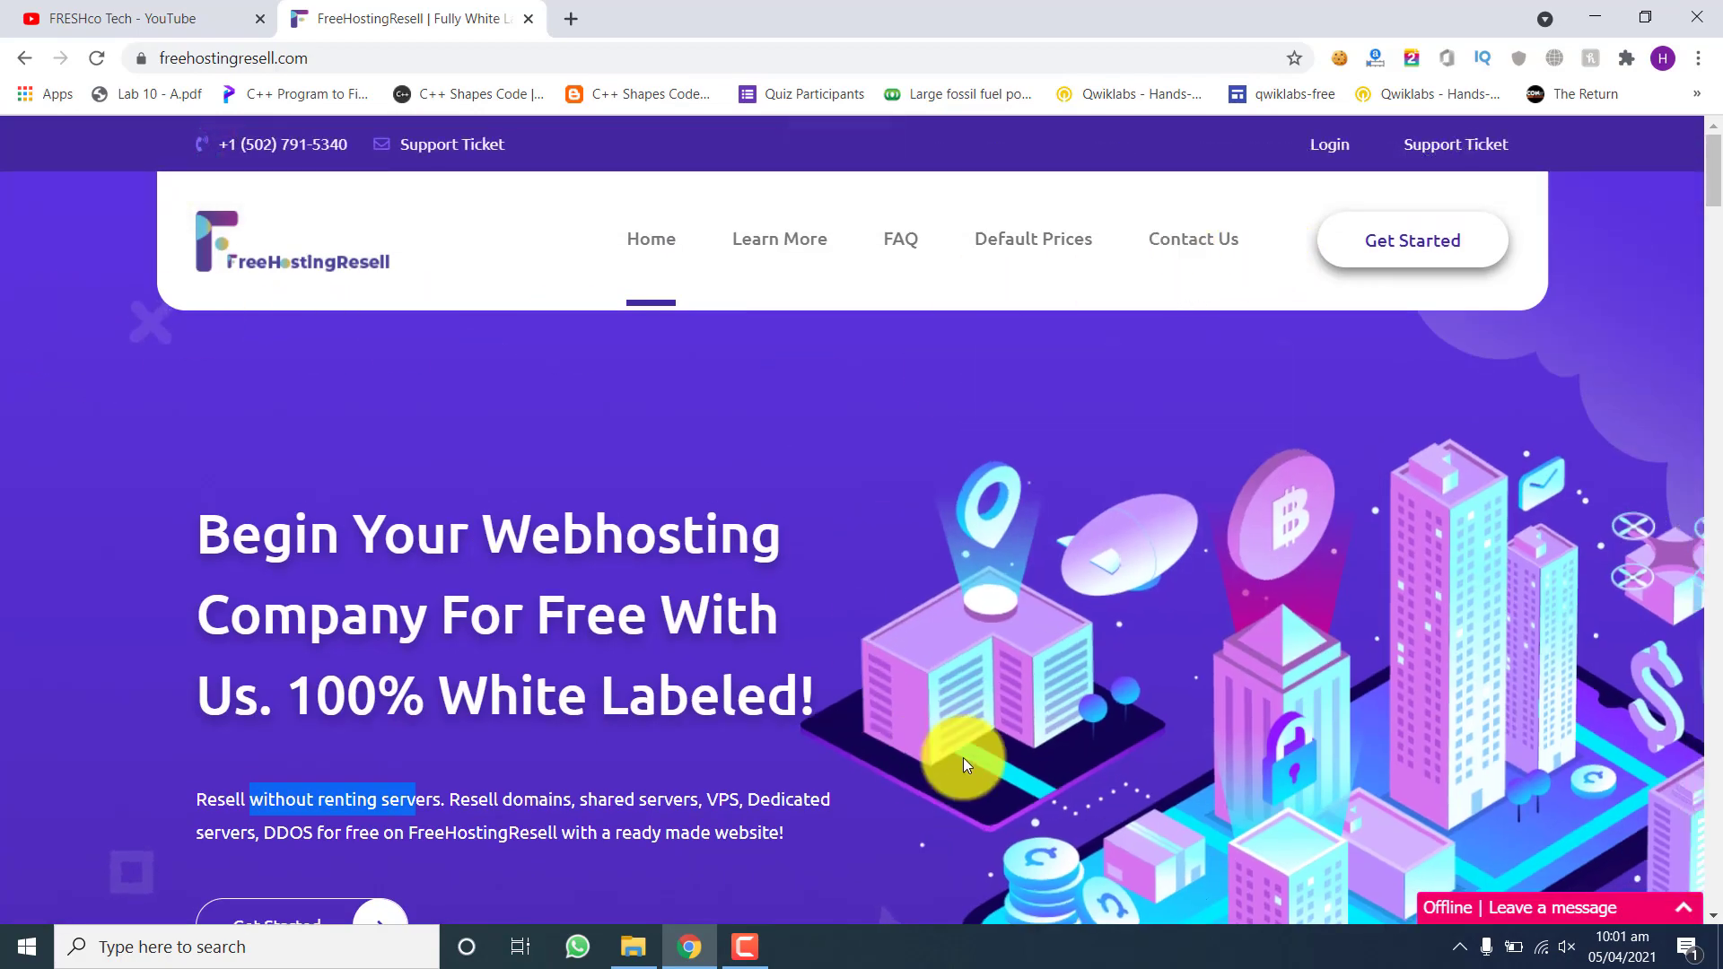
Step: Open the default prices page for domains and look through its introduction
scroll(1079, 488, "down", 6)
mouse_move(1250, 144)
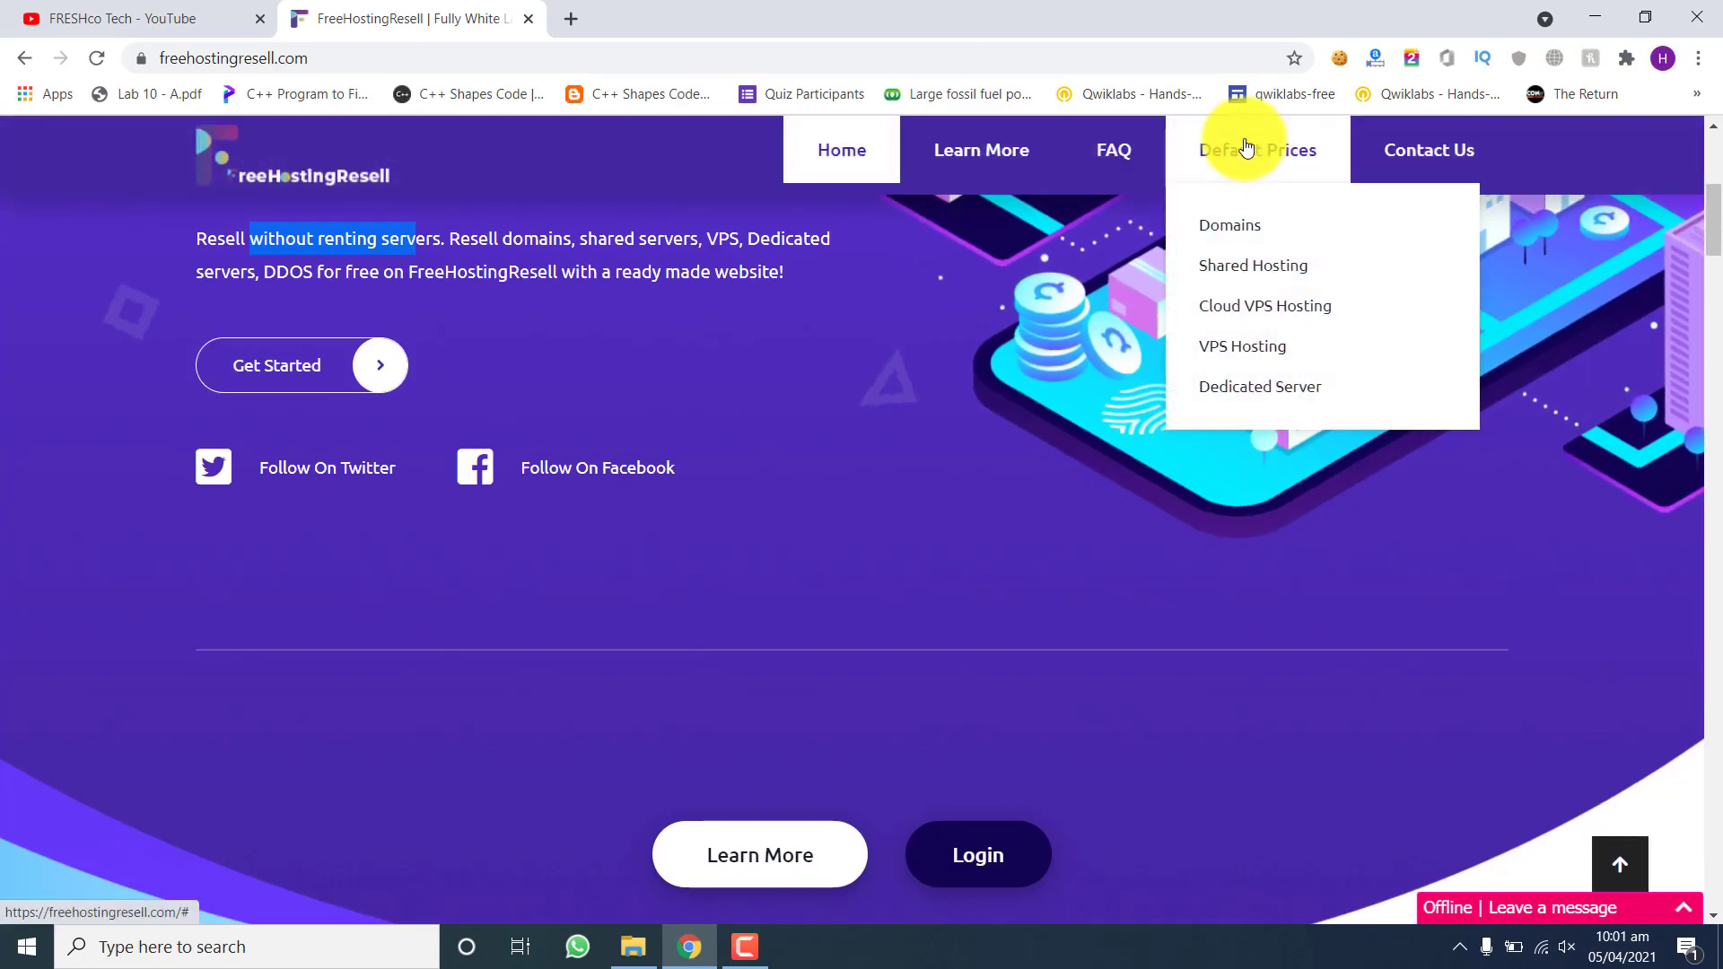
left_click(1221, 229)
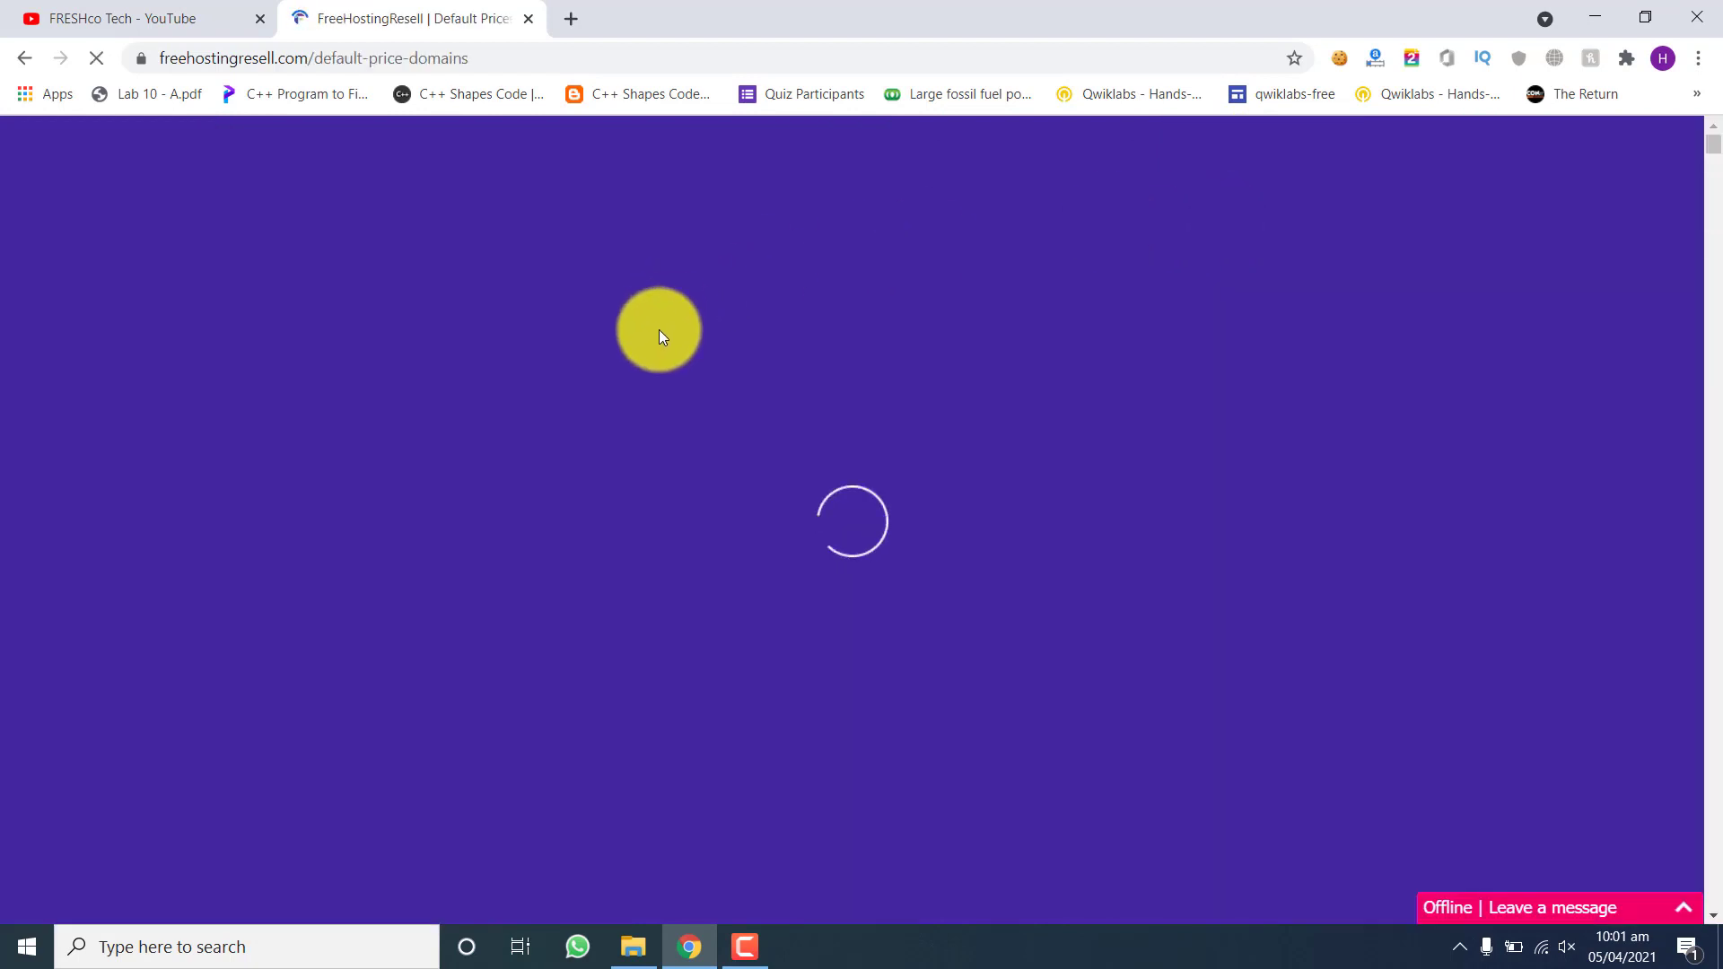
scroll(661, 391, "down", 5)
scroll(660, 386, "down", 10)
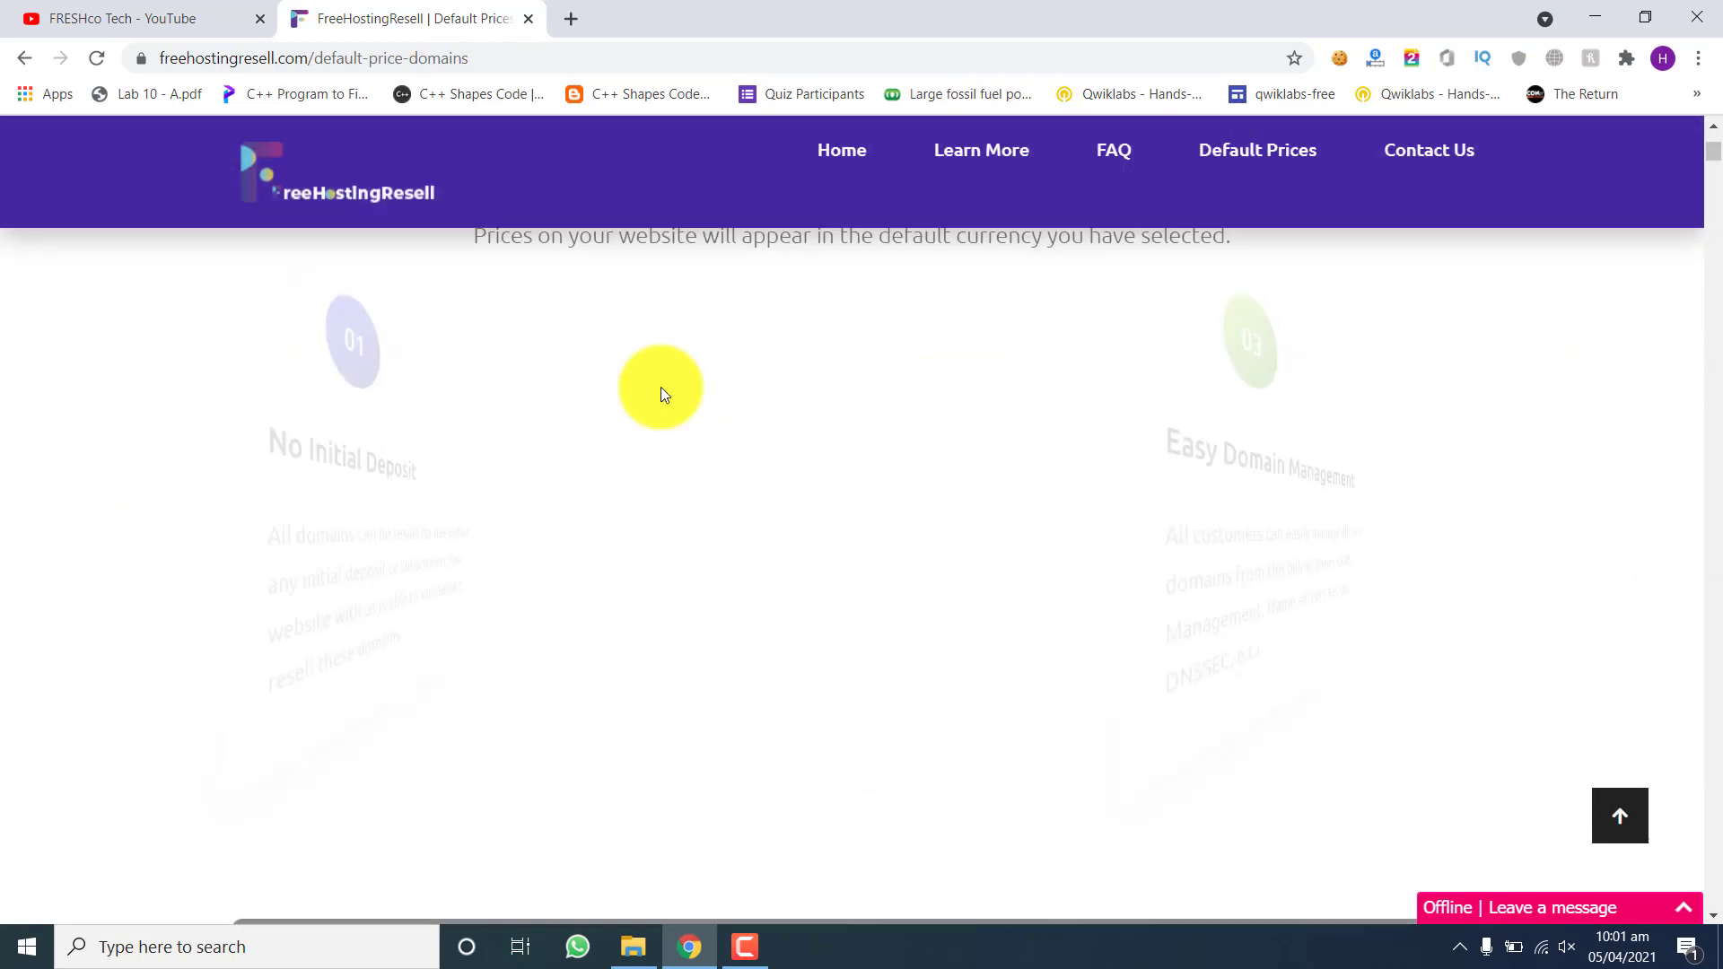
scroll(864, 537, "up", 3)
scroll(1215, 755, "down", 2)
scroll(1020, 655, "up", 12)
scroll(1003, 287, "up", 2)
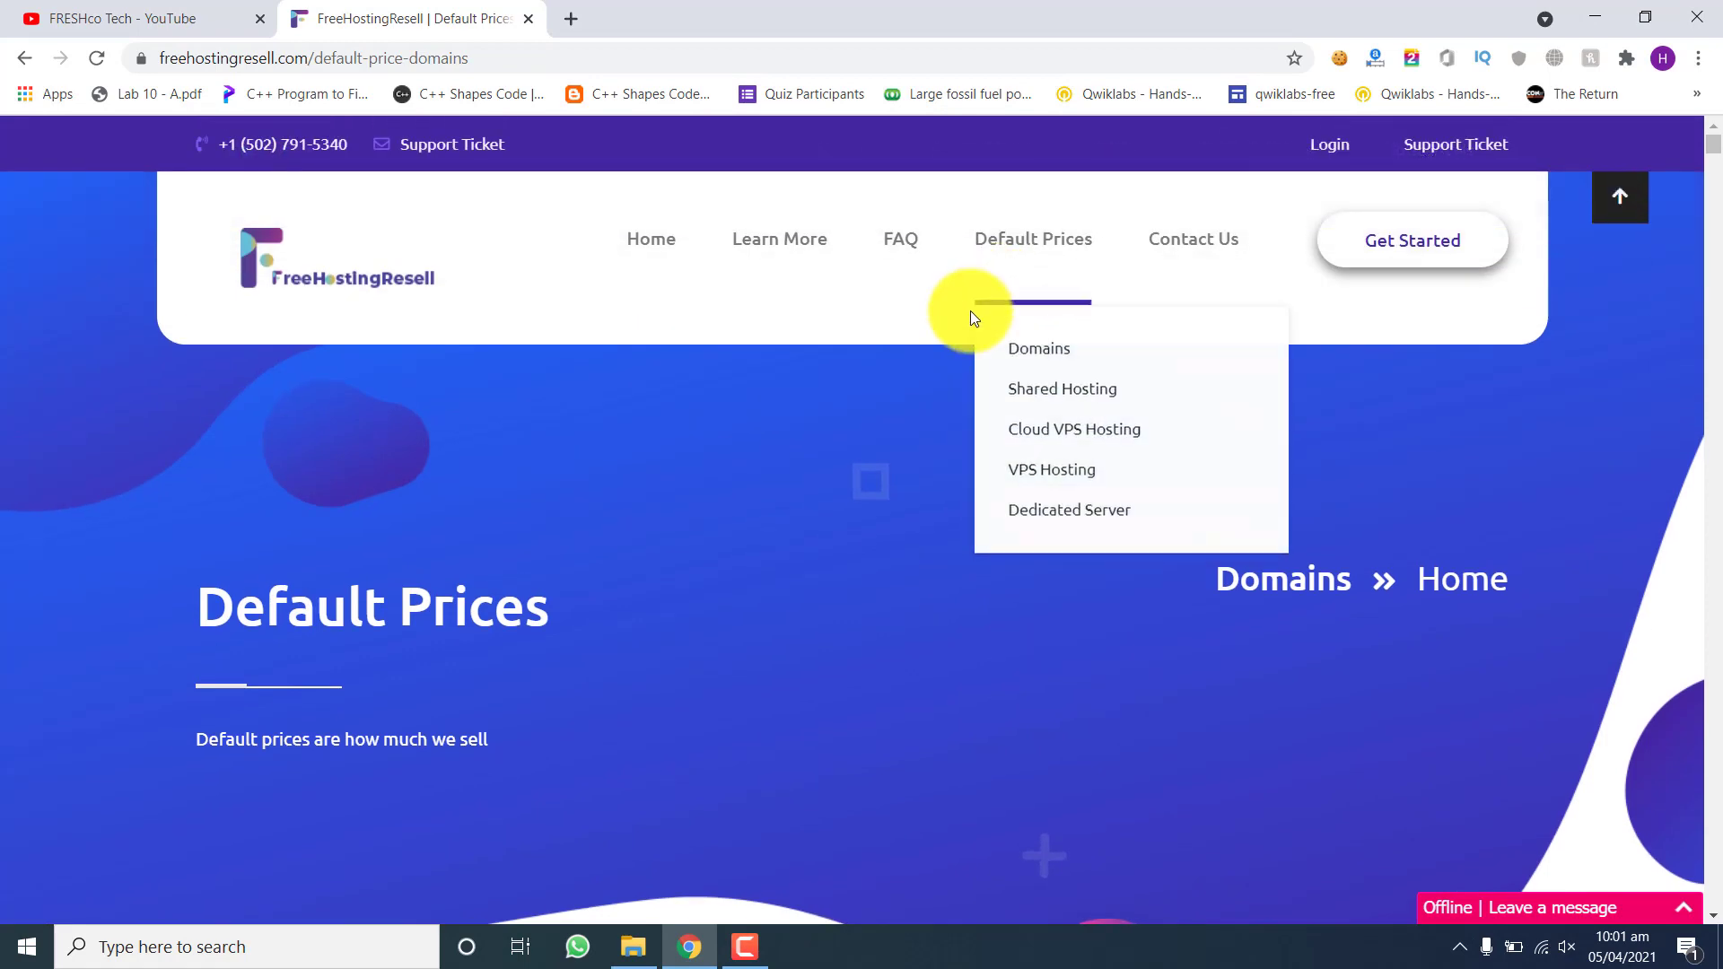
Step: Open the sign-up page, switch to the existing-account sign-in page and sign in with the prefilled email and password
left_click(1430, 244)
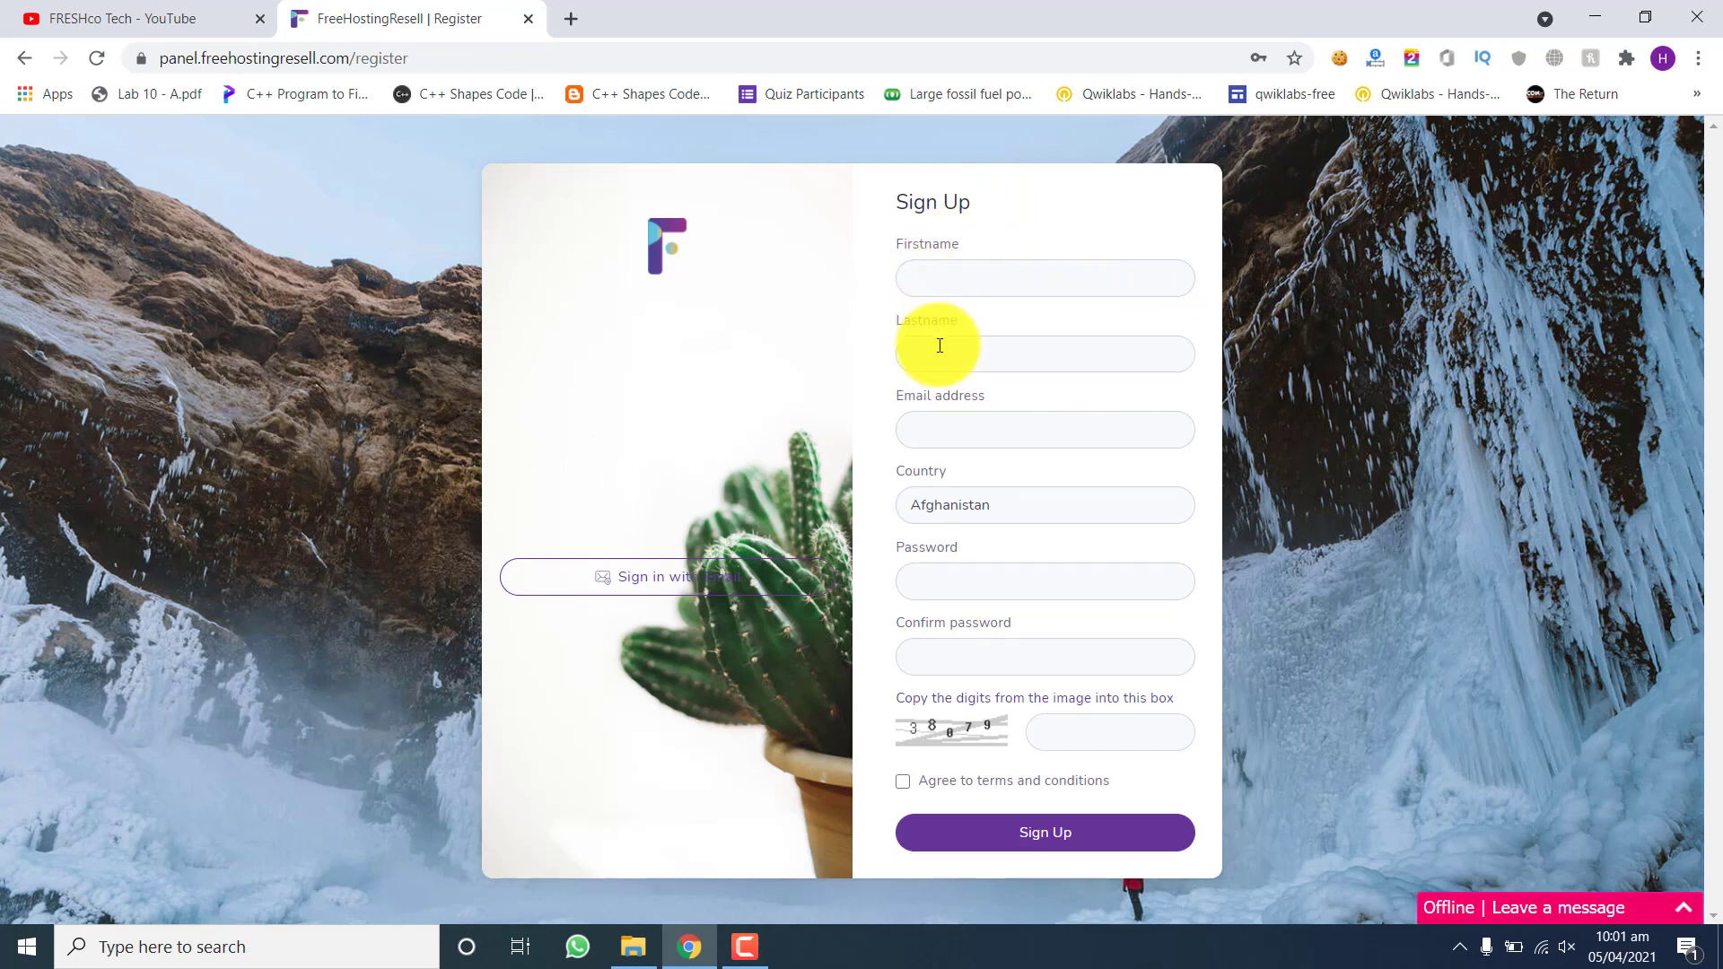
left_click(962, 263)
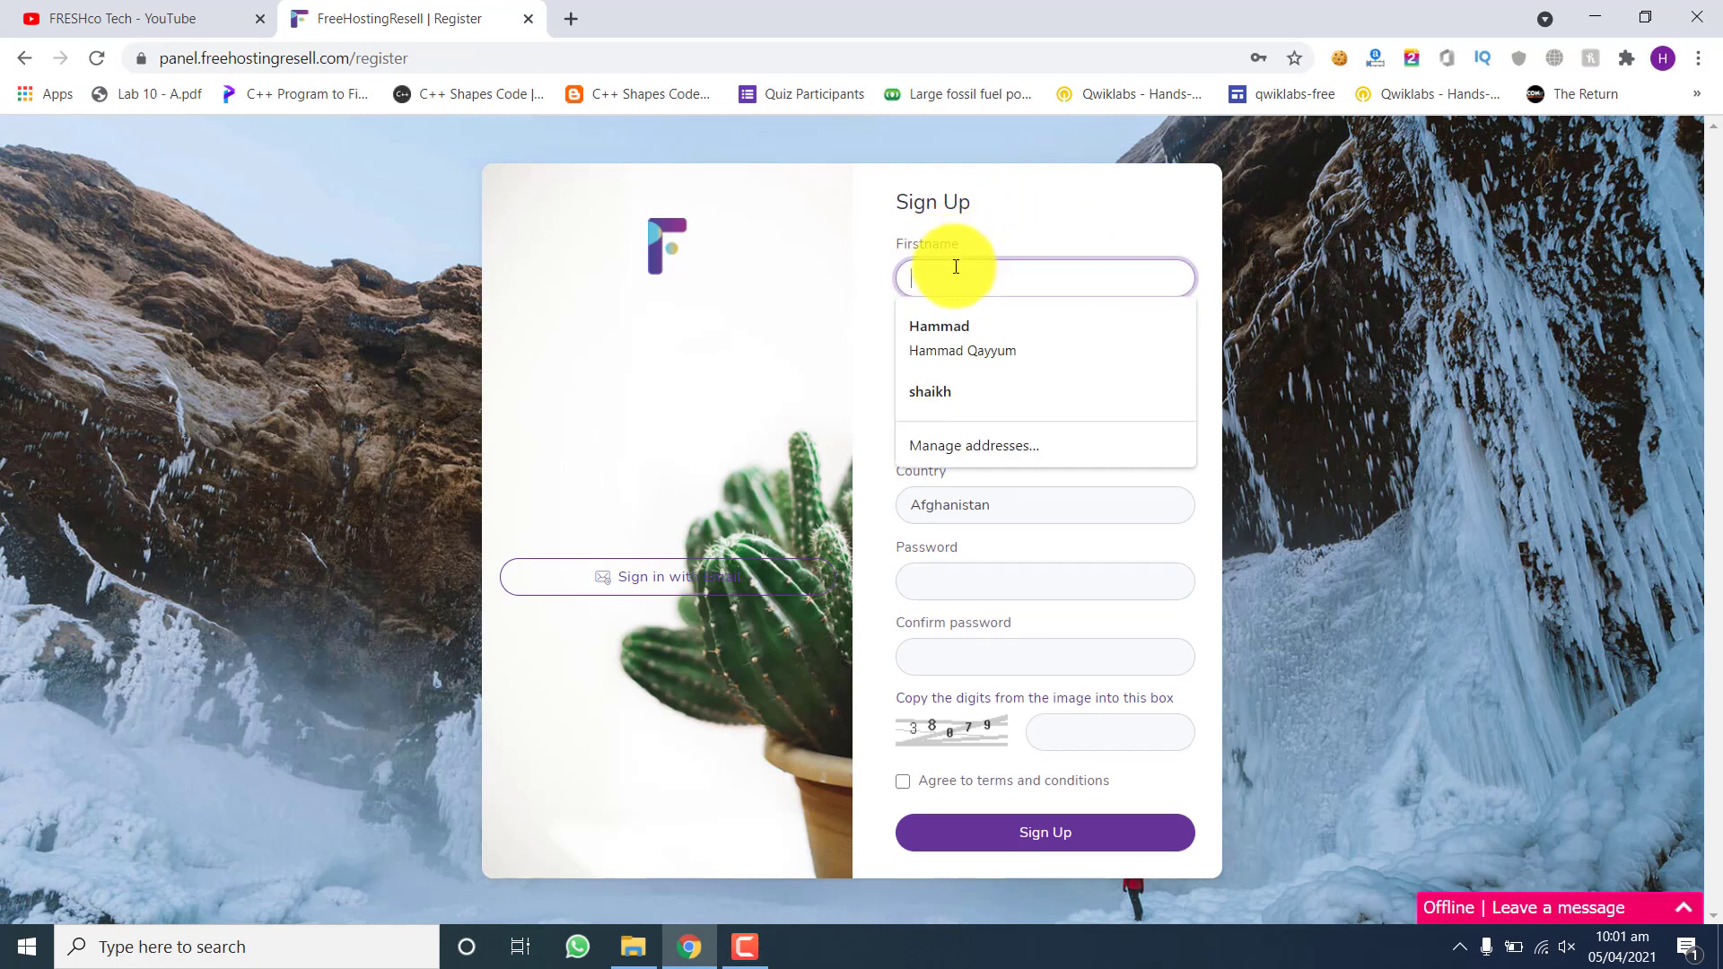
left_click(755, 294)
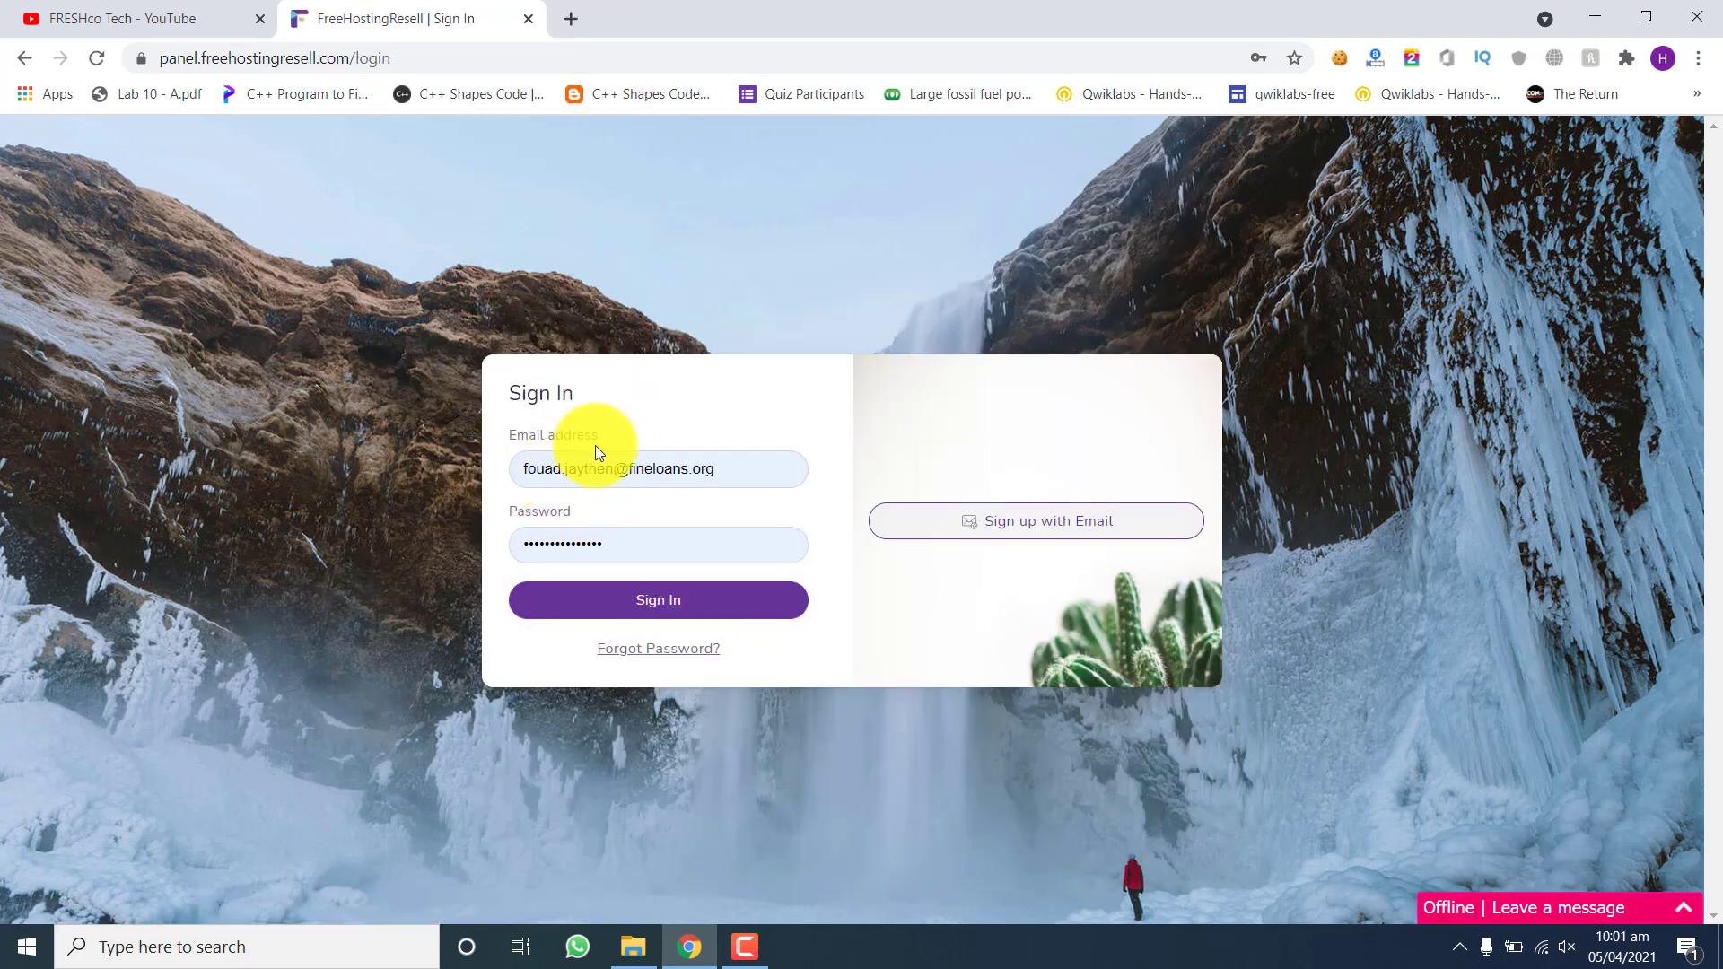
left_click(573, 610)
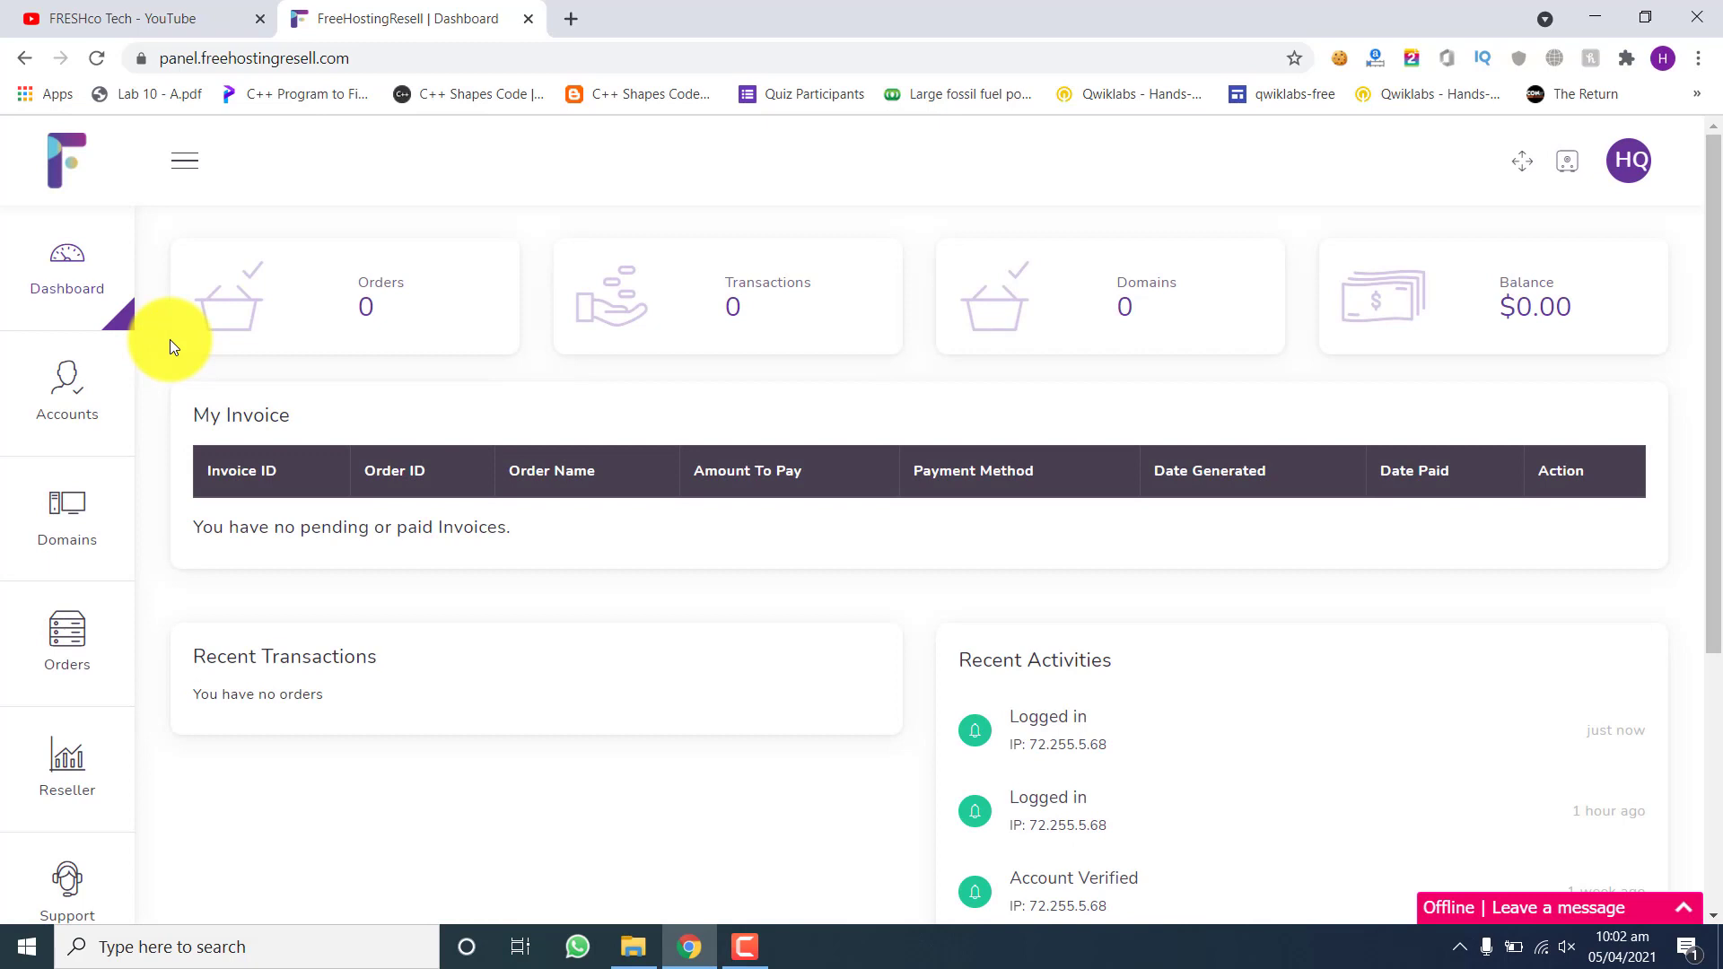
Step: Look over the account dashboard's summary cards, invoices, recent transactions, recent activities and last hosting/domain orders
scroll(634, 526, "down", 2)
scroll(634, 526, "up", 2)
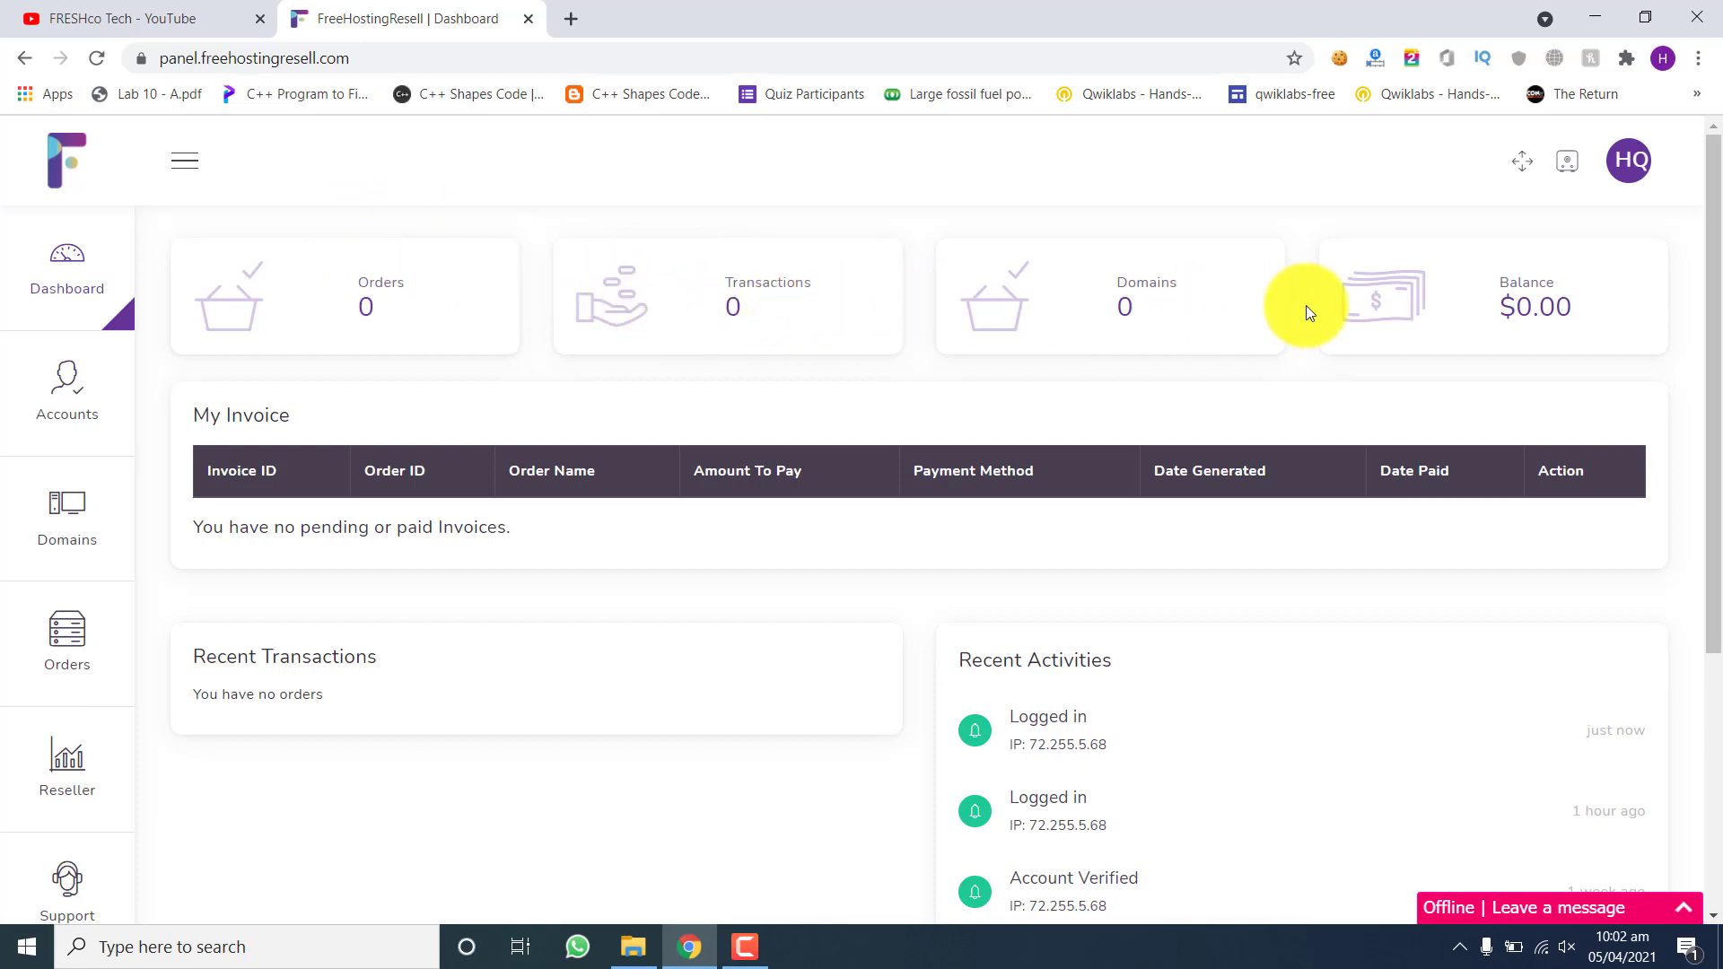
scroll(1350, 544, "down", 4)
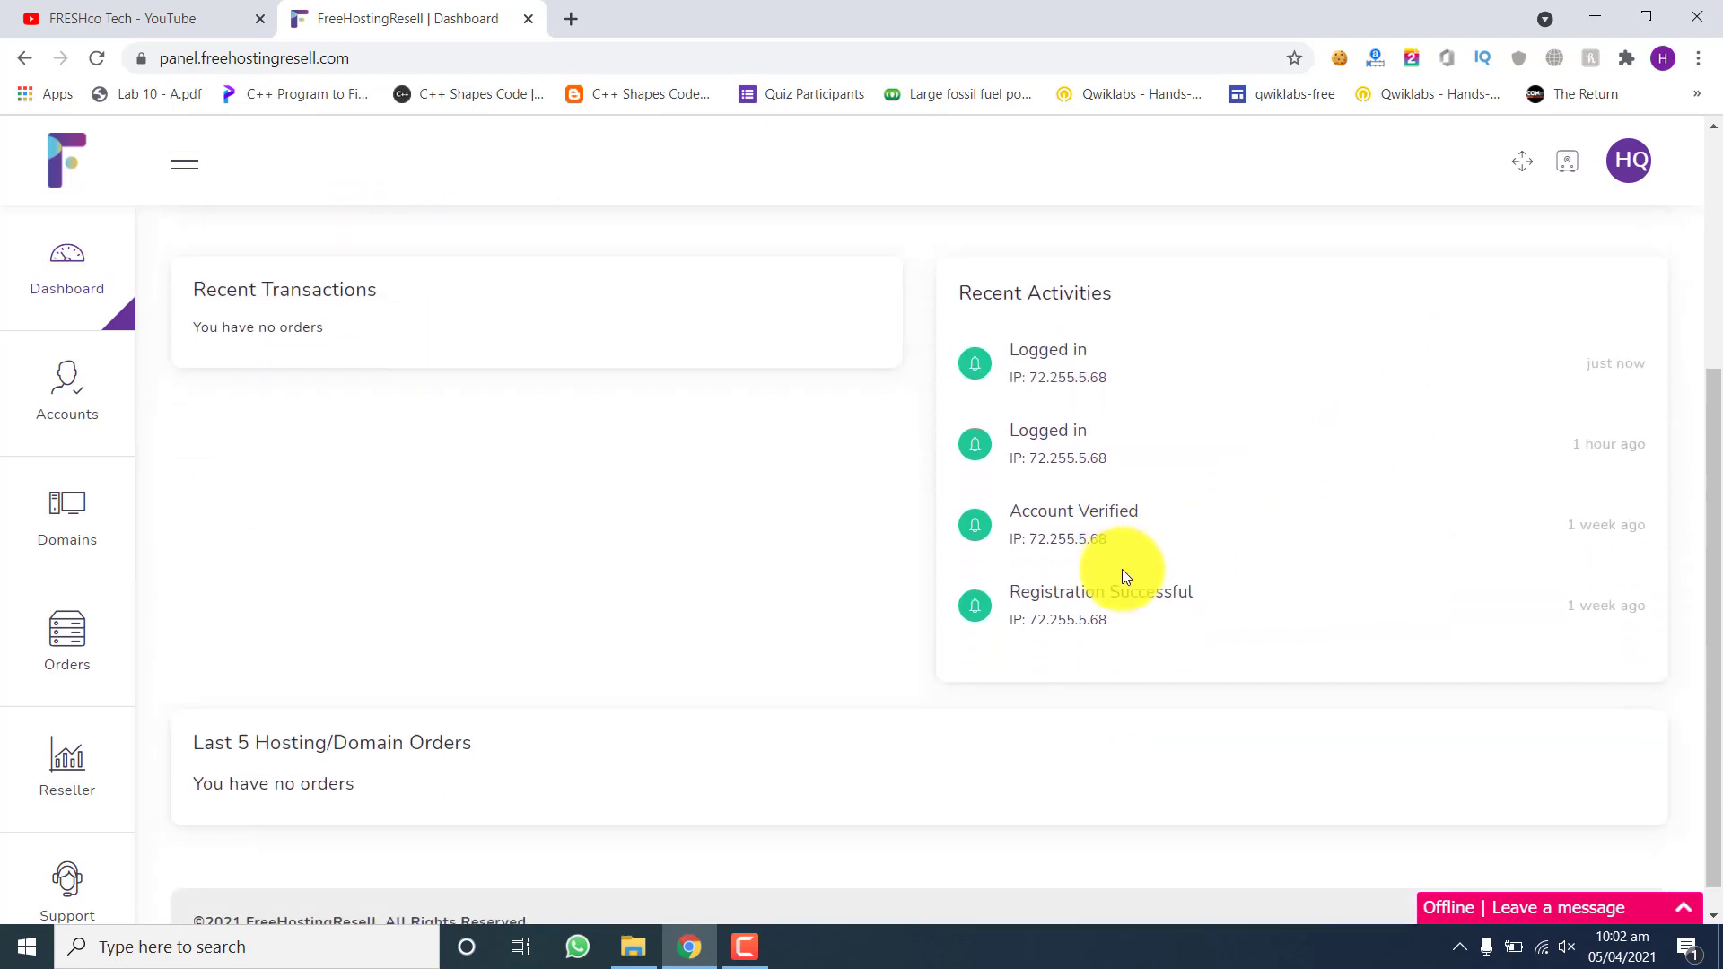
scroll(1122, 569, "down", 1)
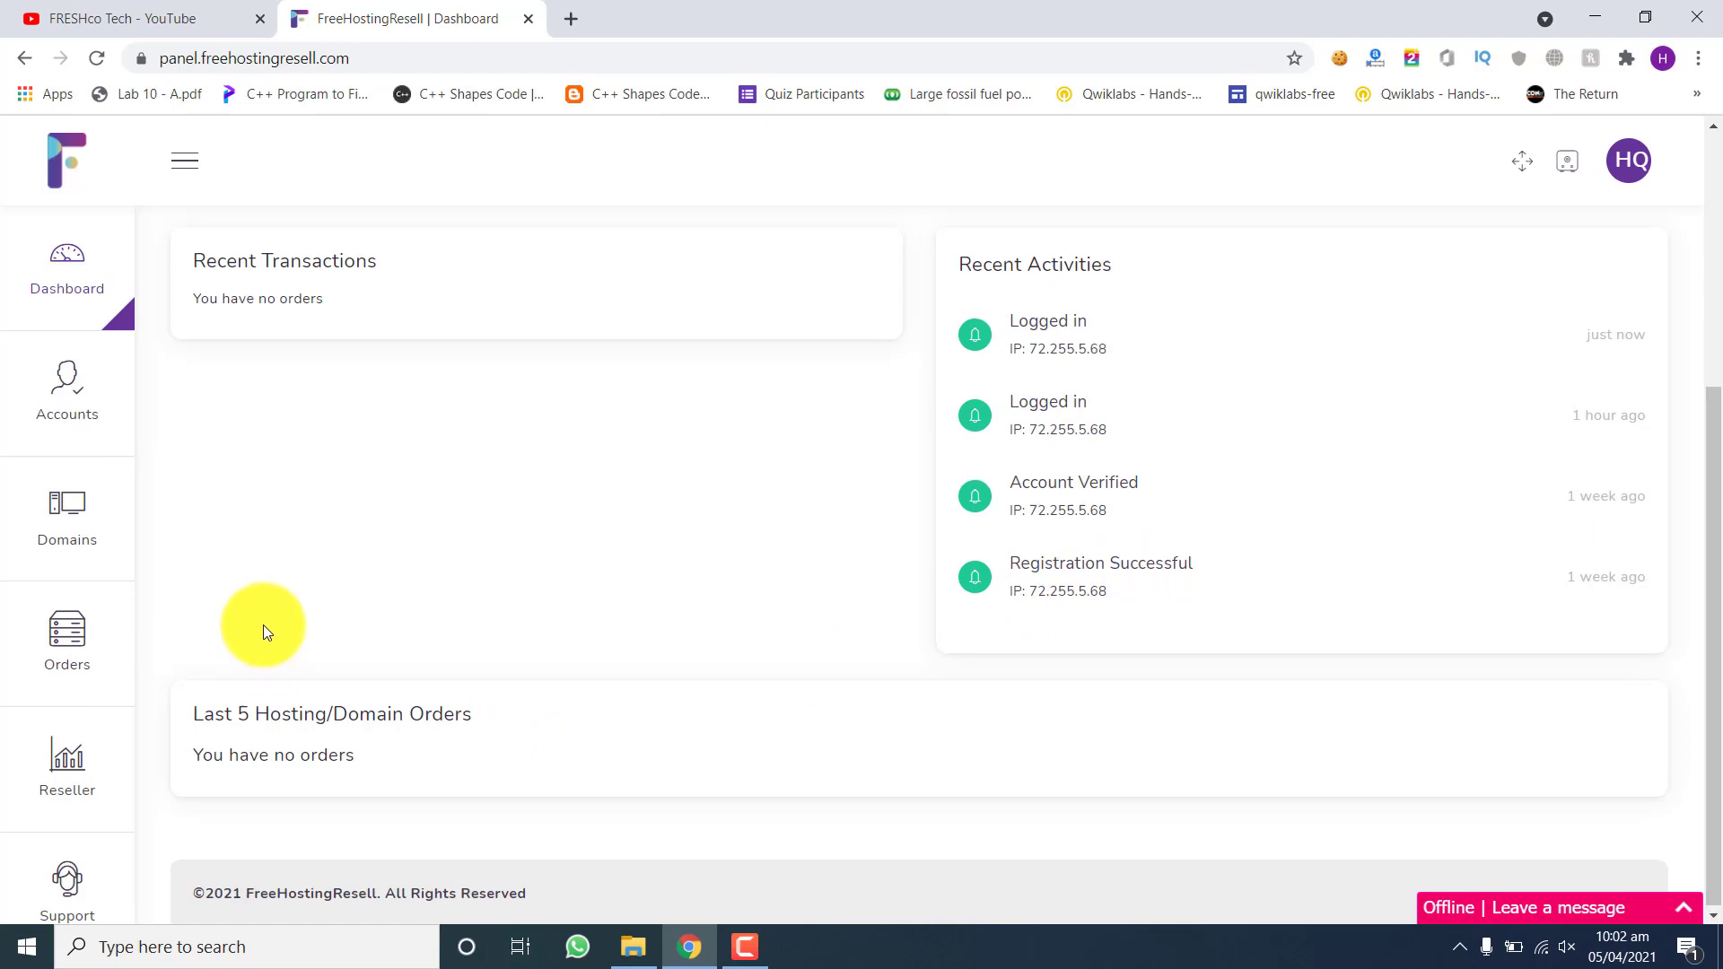
scroll(262, 624, "up", 4)
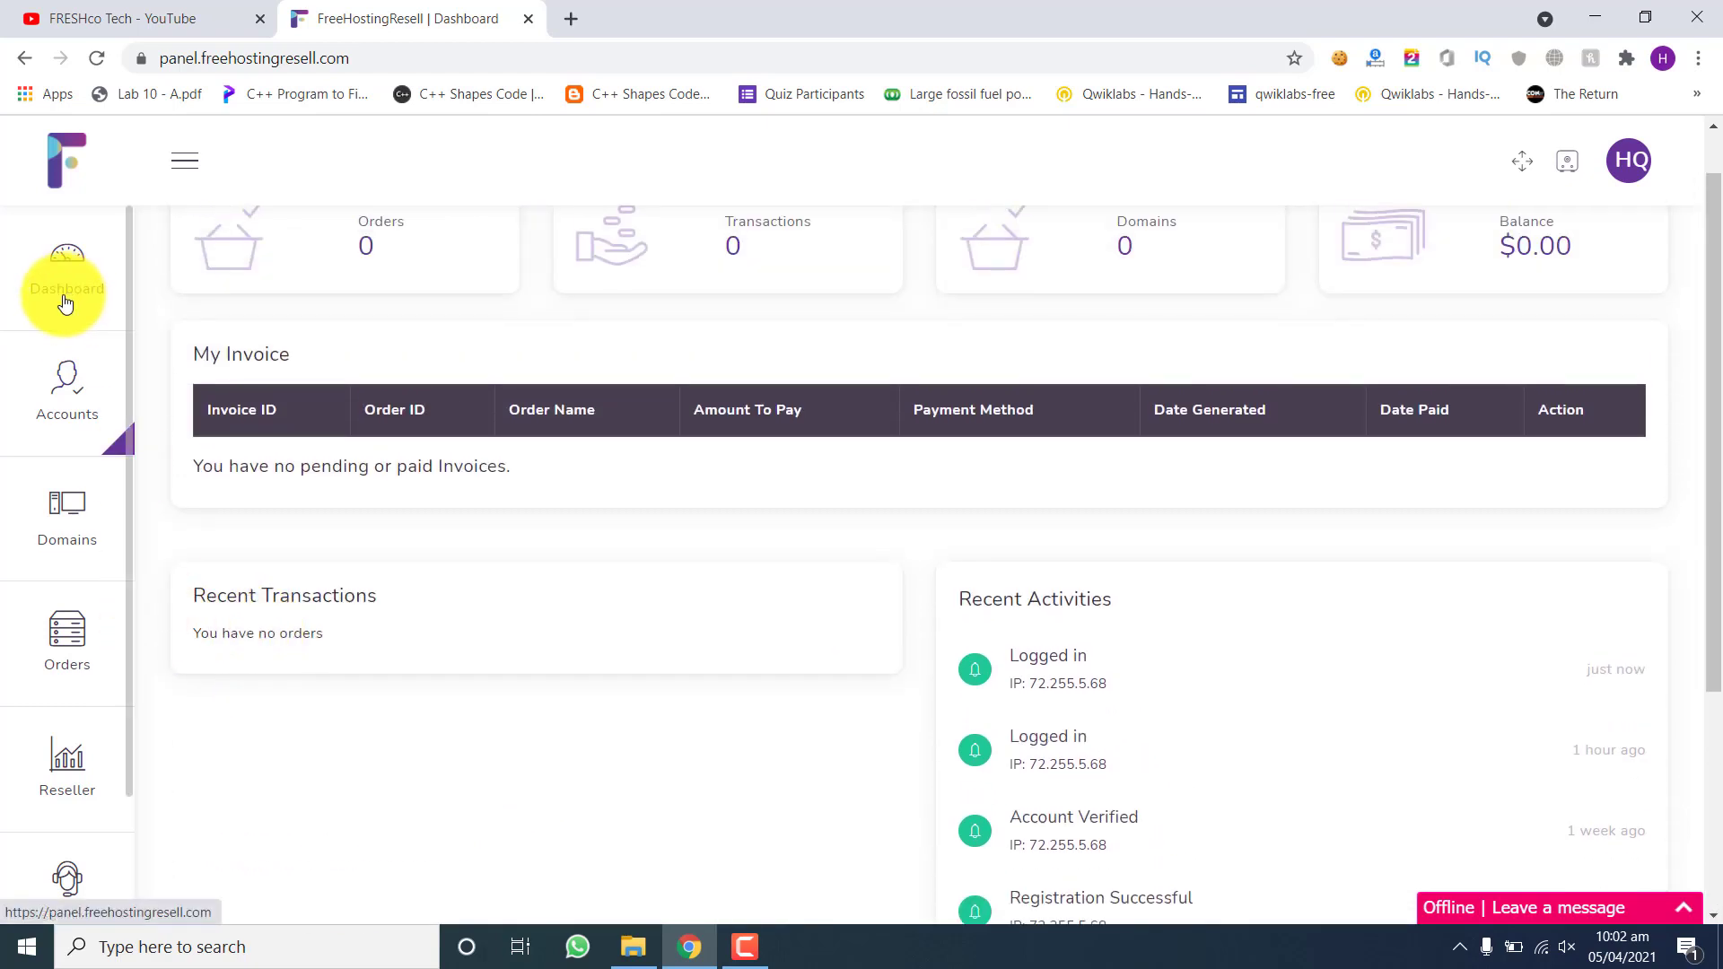
Step: Open the reseller dashboard and review its sales figures and the Account Setup Progress checklist
mouse_move(58, 341)
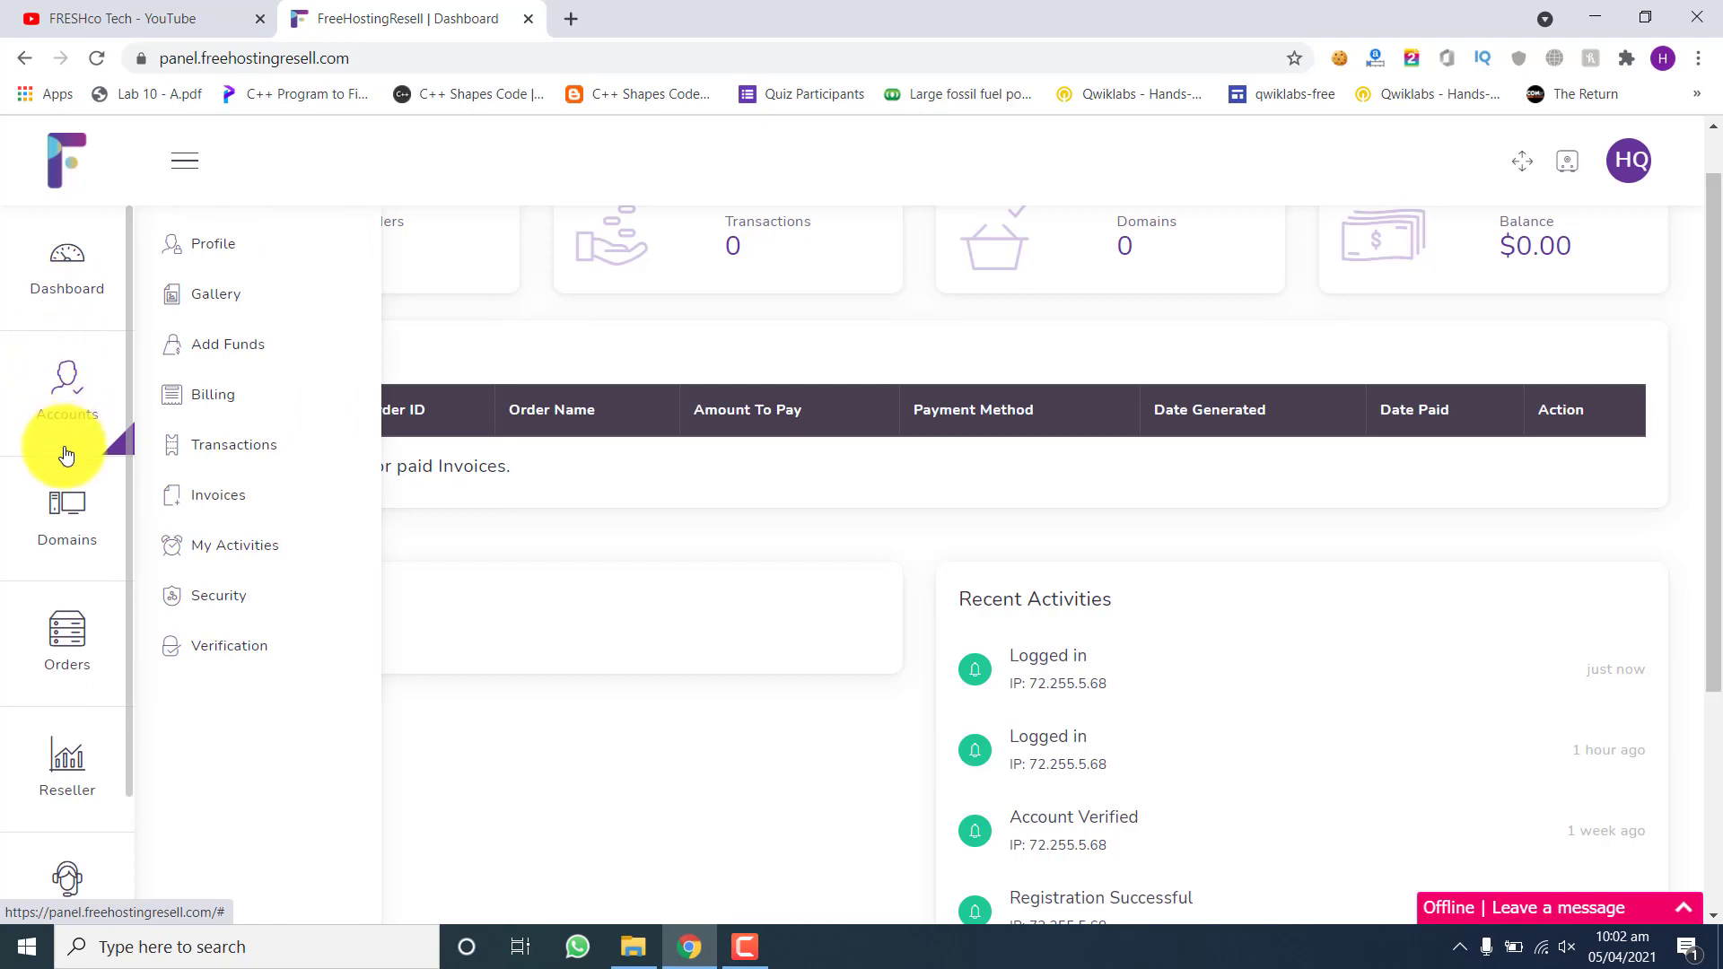
mouse_move(63, 770)
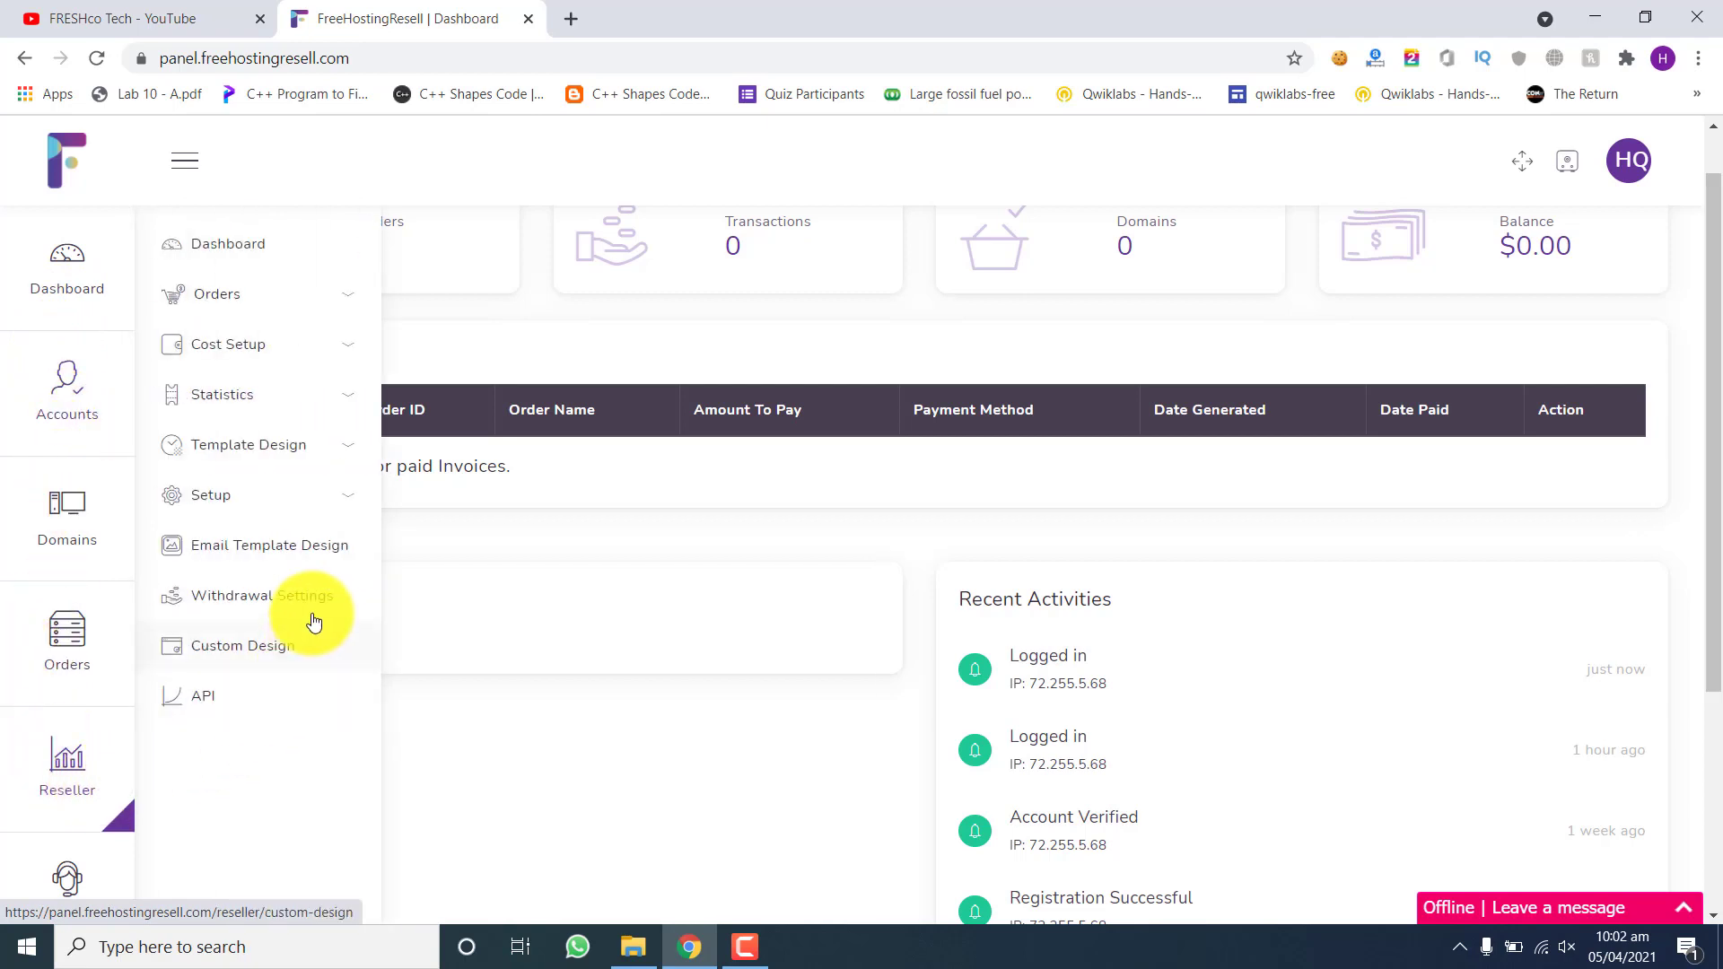
left_click(257, 240)
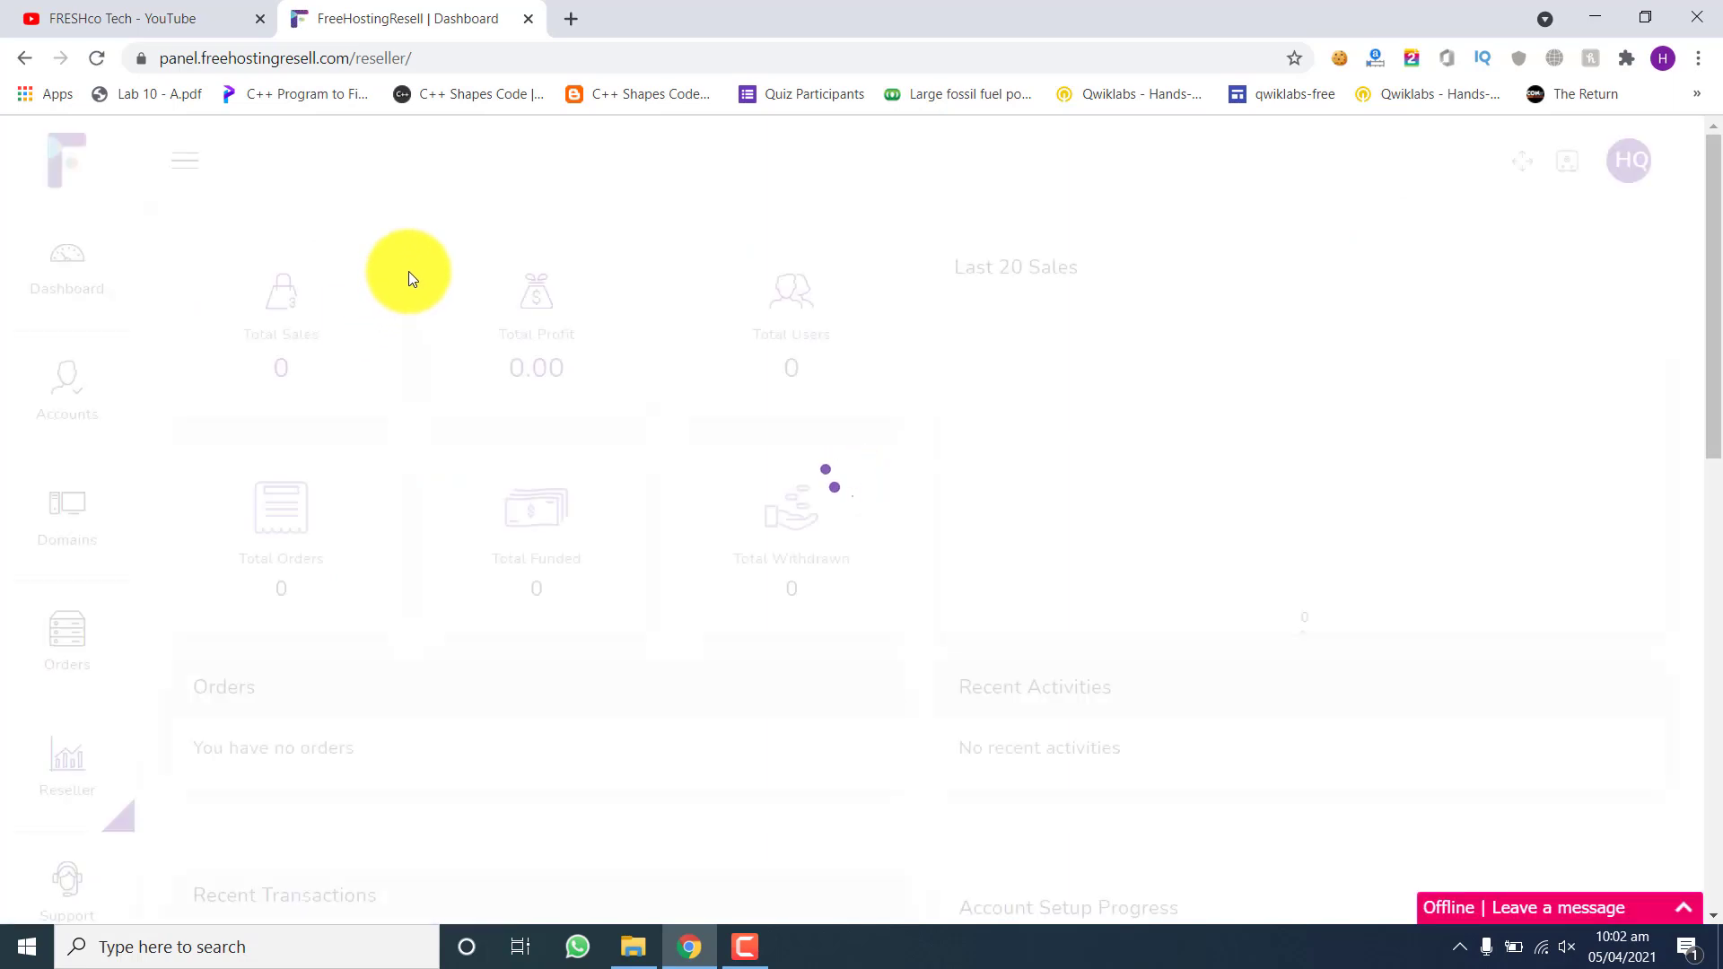
scroll(412, 287, "down", 8)
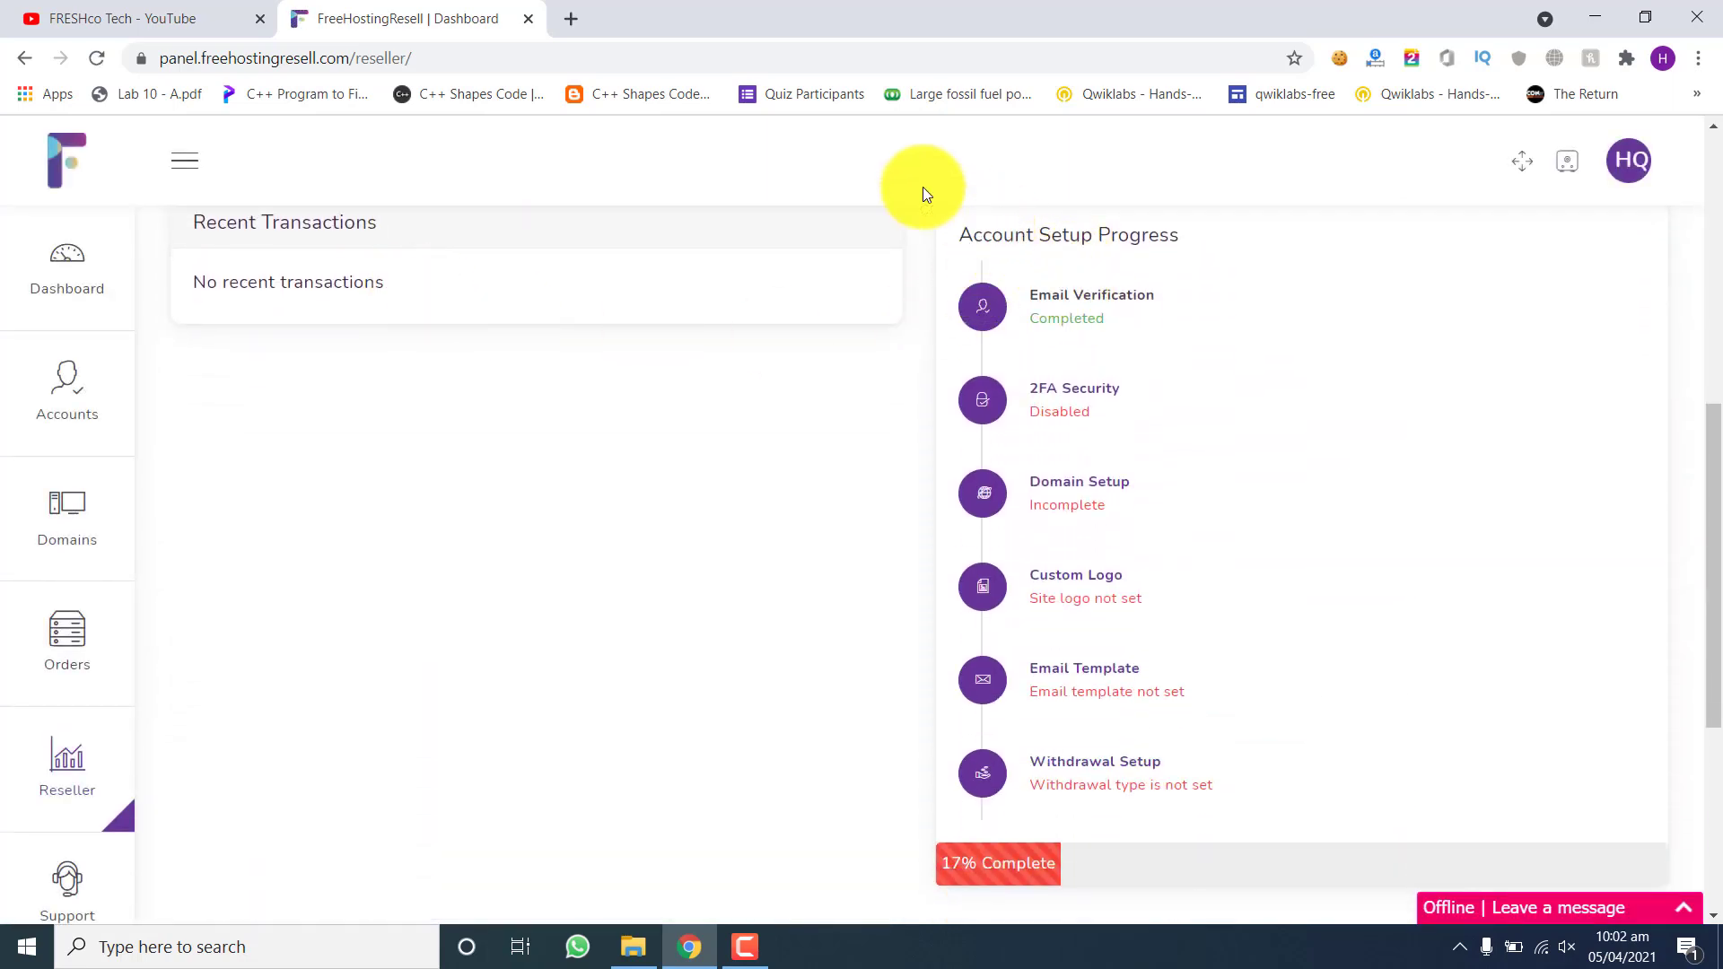
left_click_drag(986, 249, 1316, 799)
left_click(564, 622)
scroll(362, 625, "up", 1)
scroll(362, 625, "up", 5)
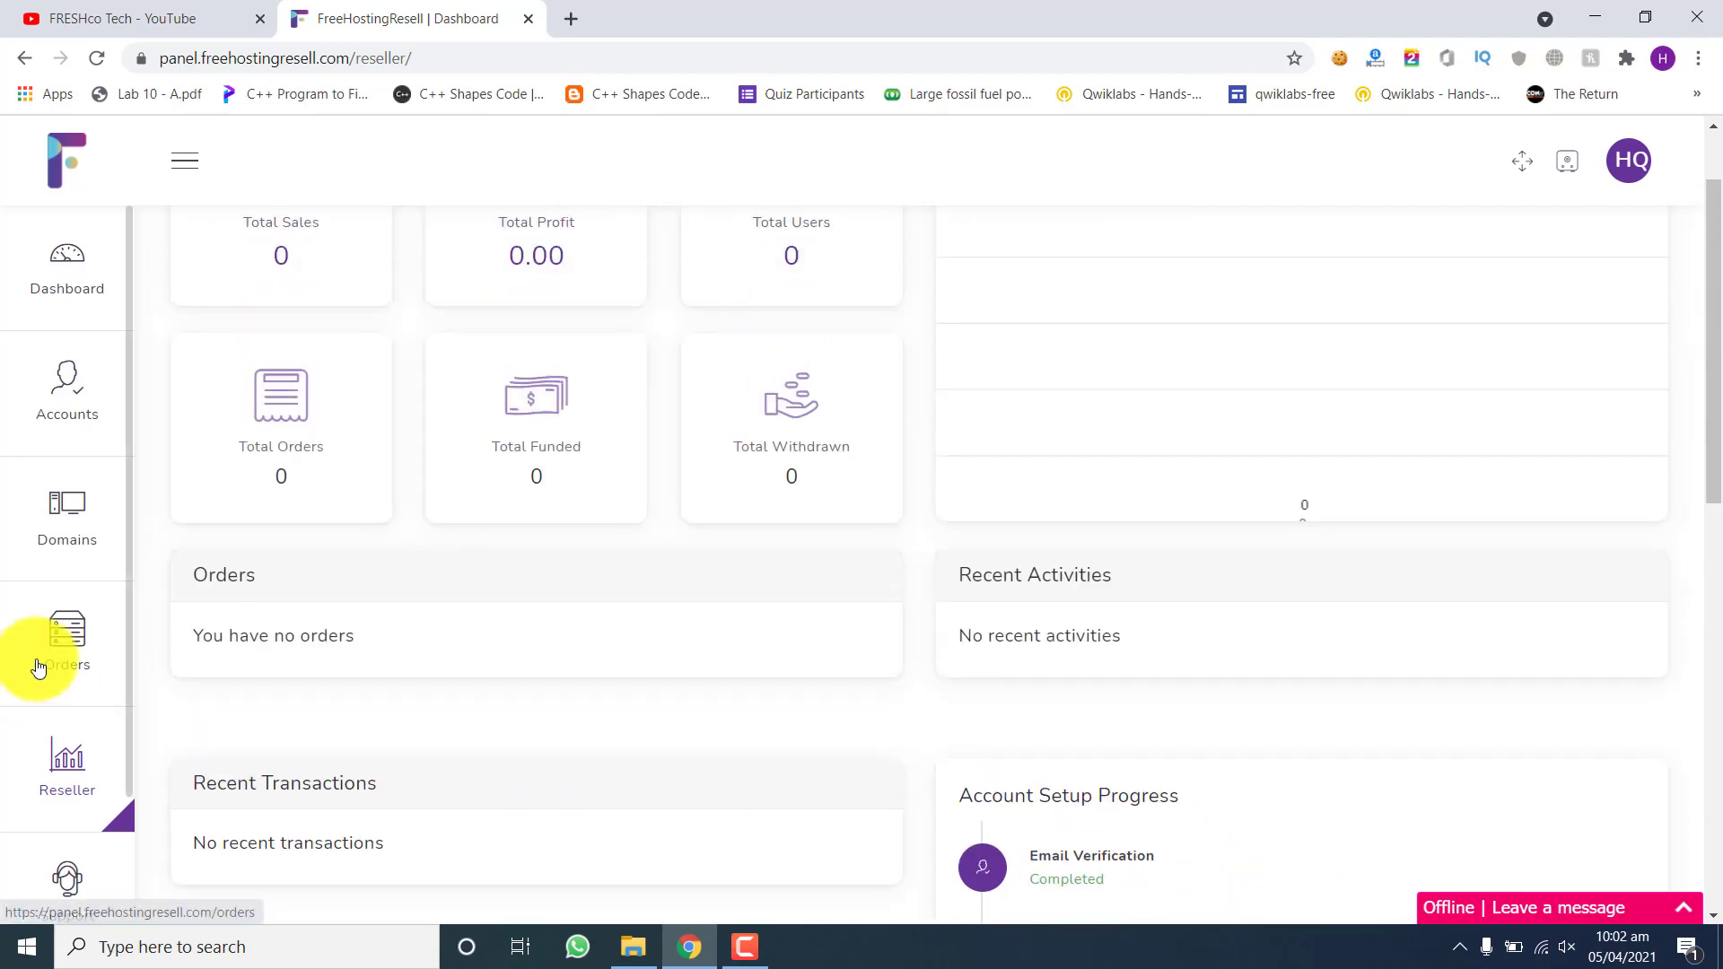
Step: Look through the Reseller options and expand Setup to show its site settings and hosting plan names entries
mouse_move(66, 769)
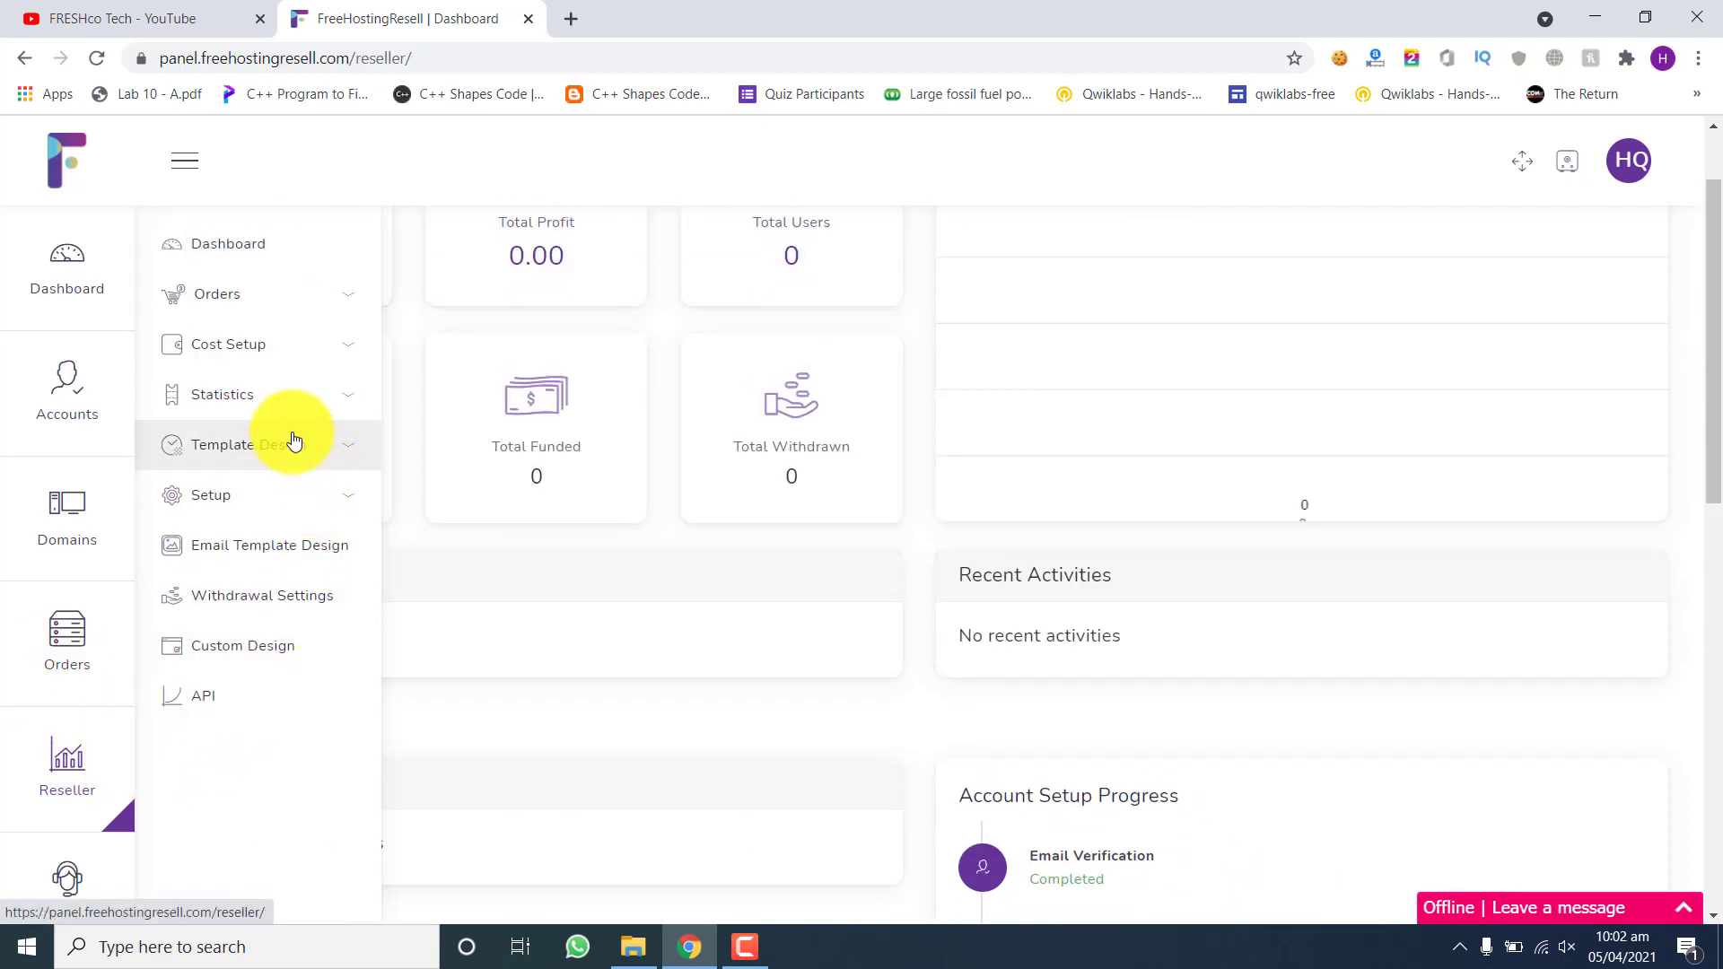
scroll(115, 607, "up", 2)
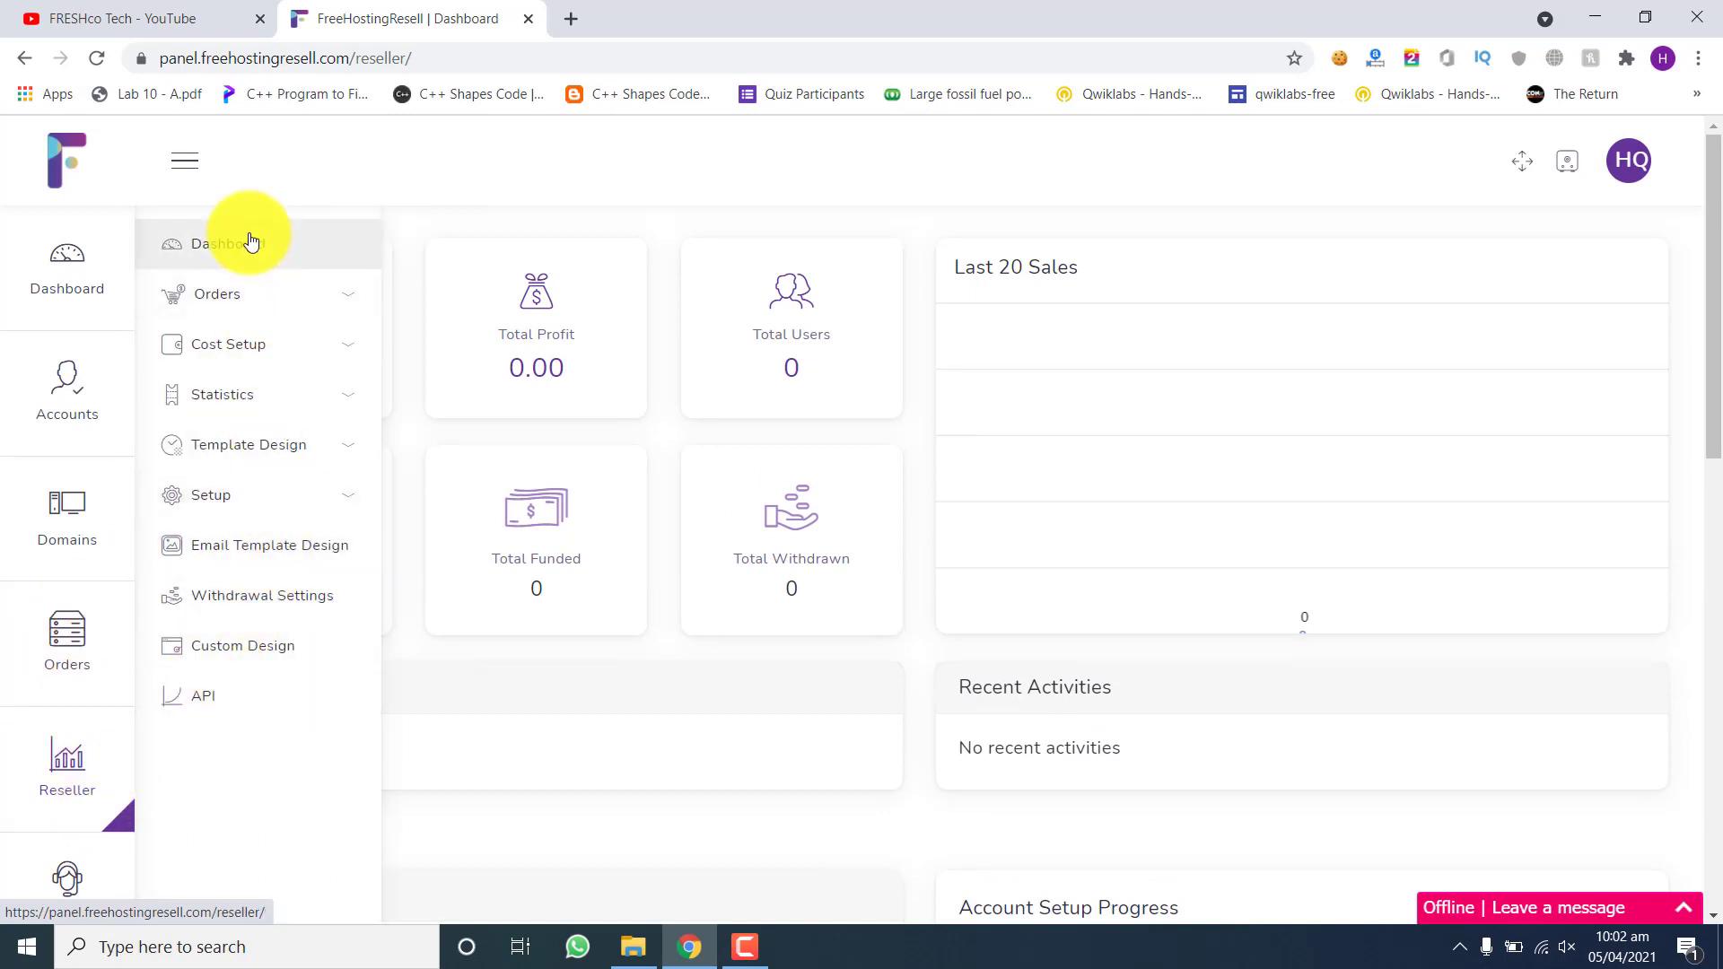
left_click(235, 515)
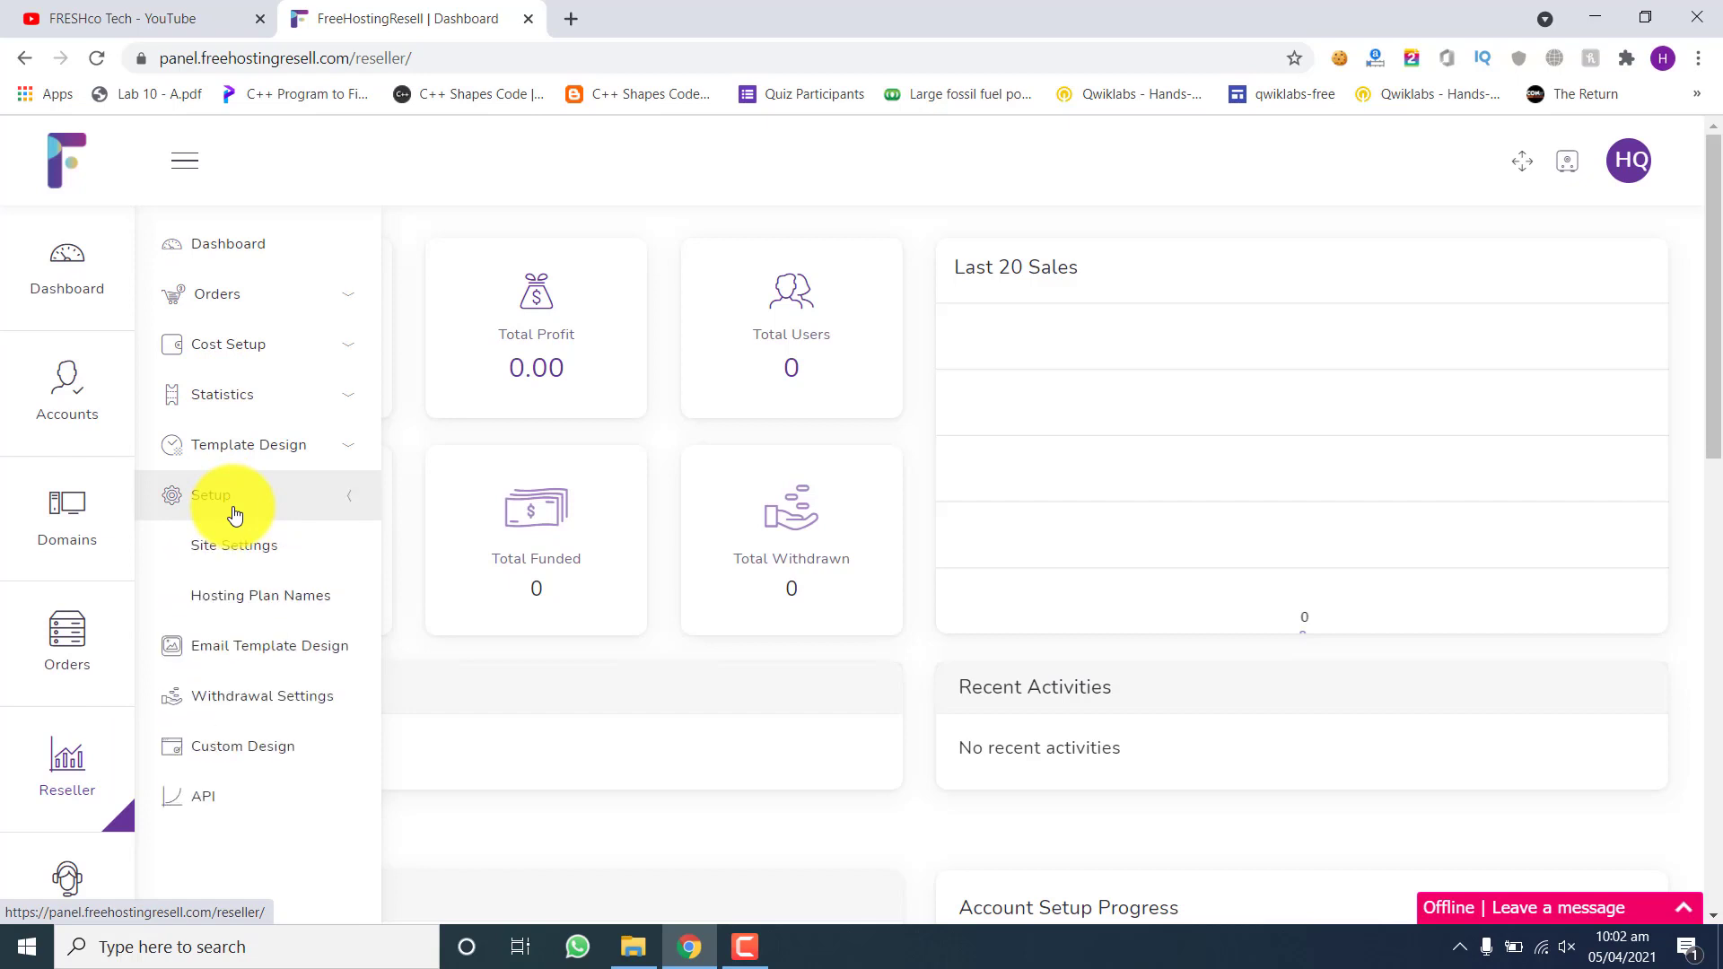
scroll(19, 730, "down", 5)
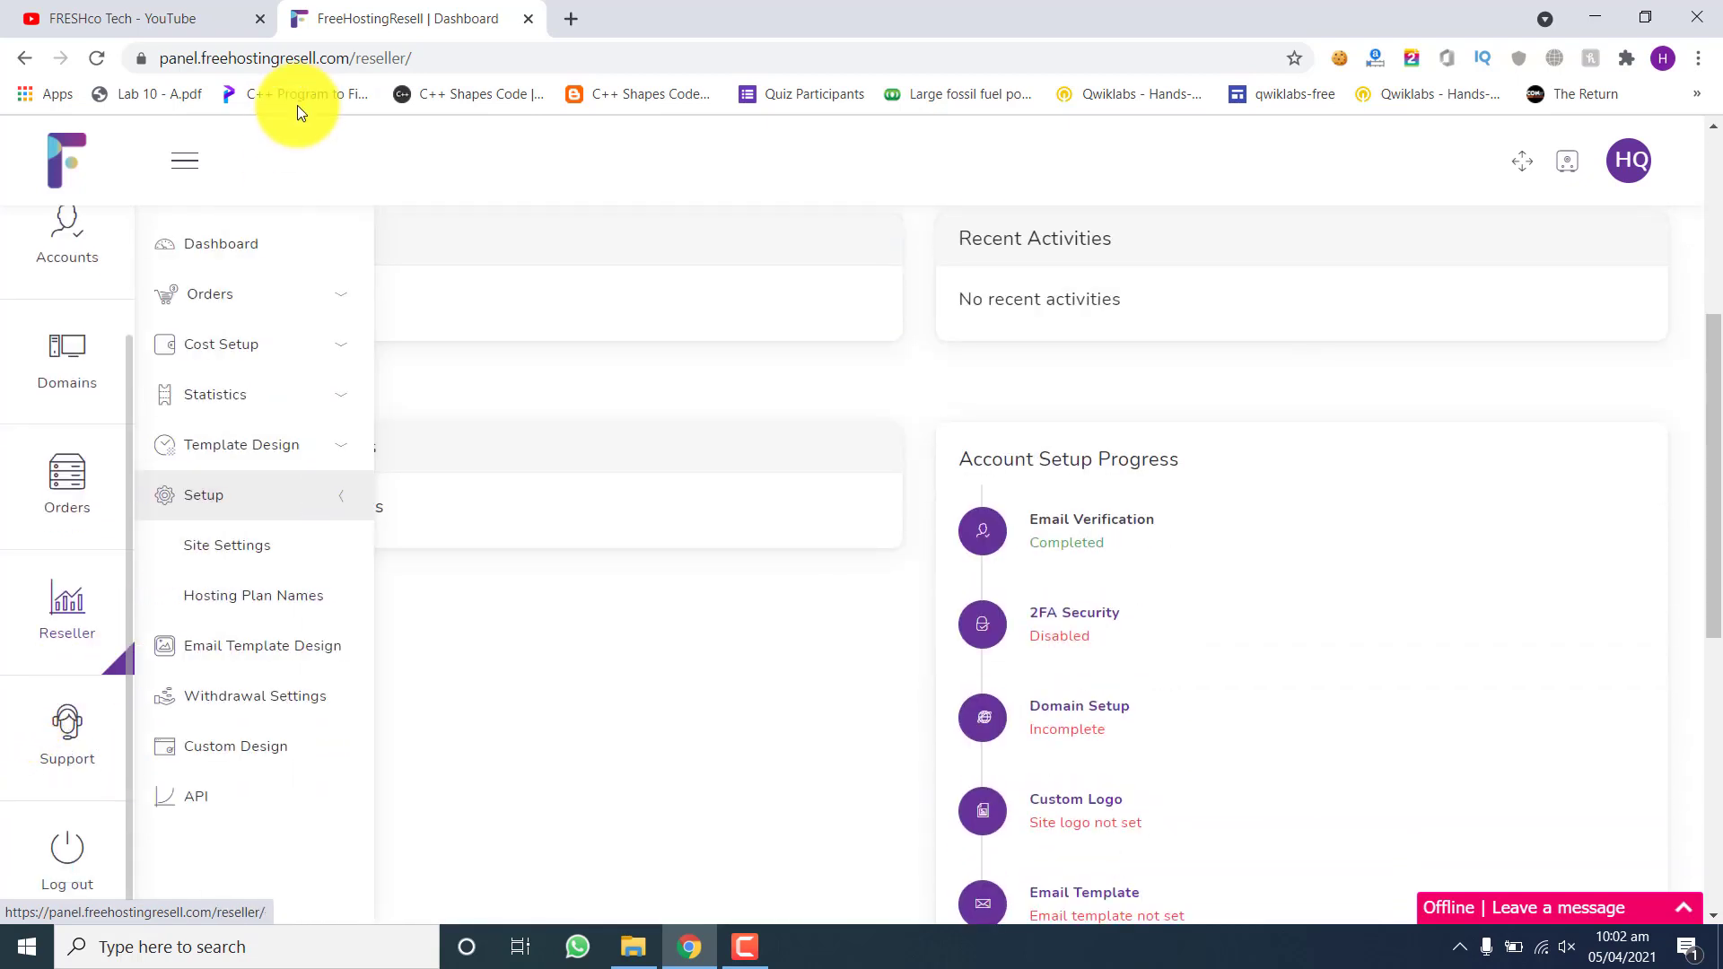
scroll(274, 213, "up", 3)
Step: Return to the main account dashboard and look over the Reseller options there
left_click(23, 60)
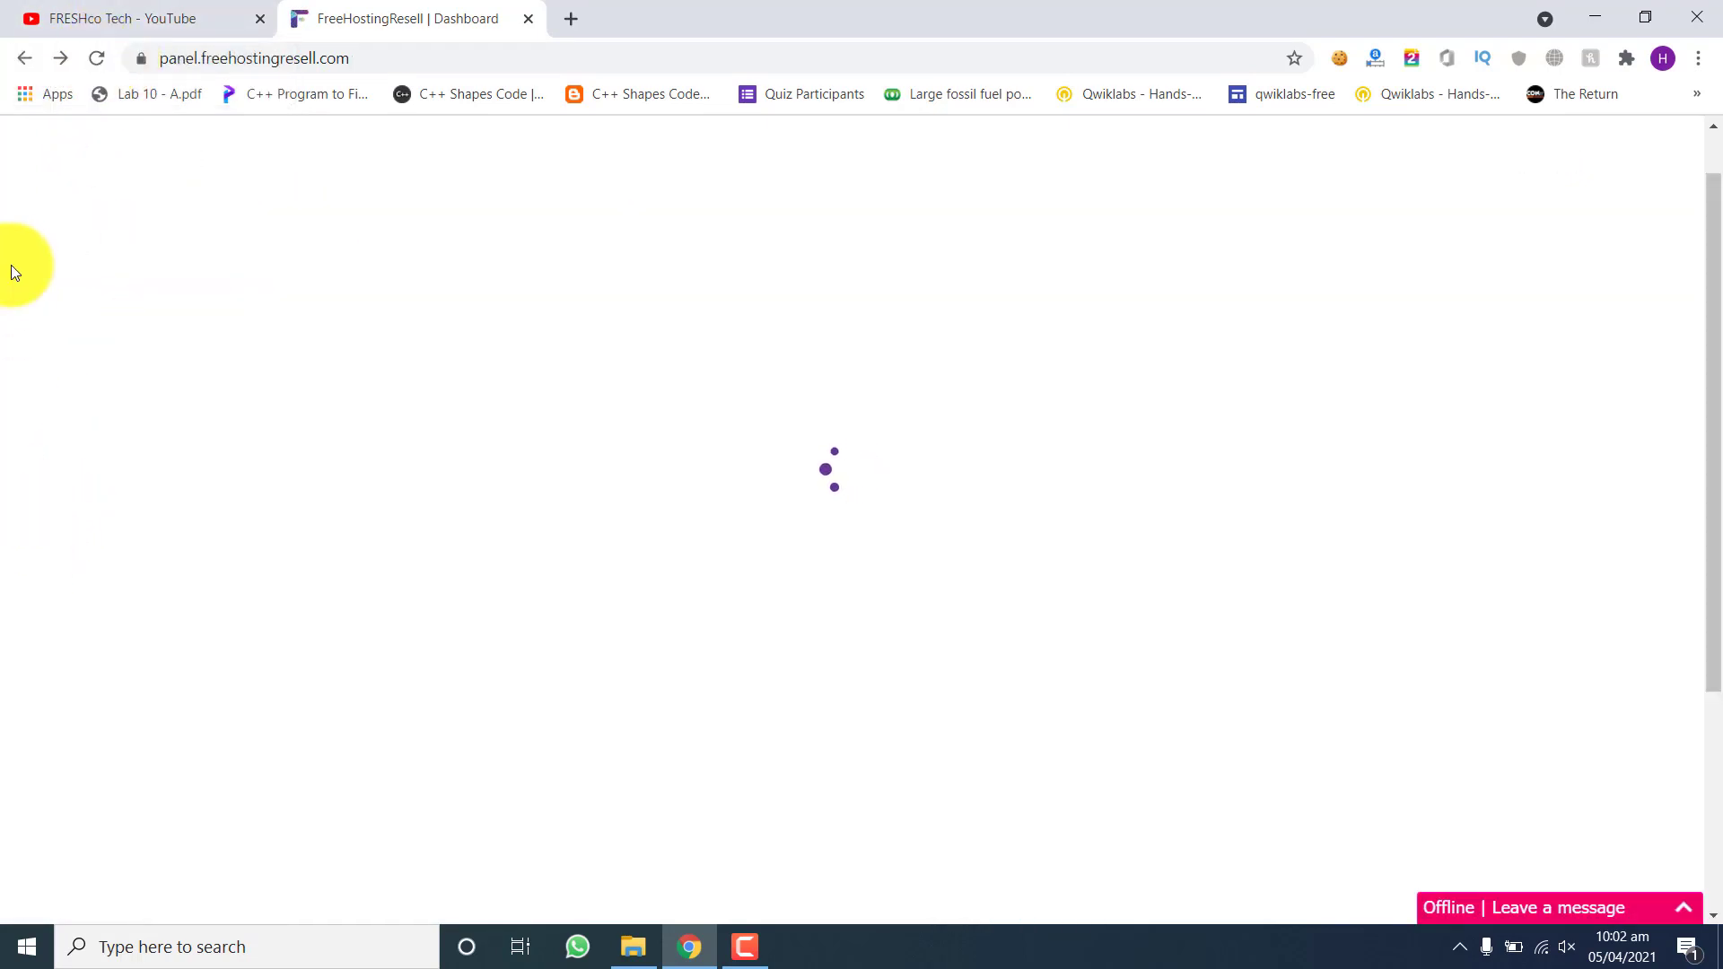
mouse_move(57, 538)
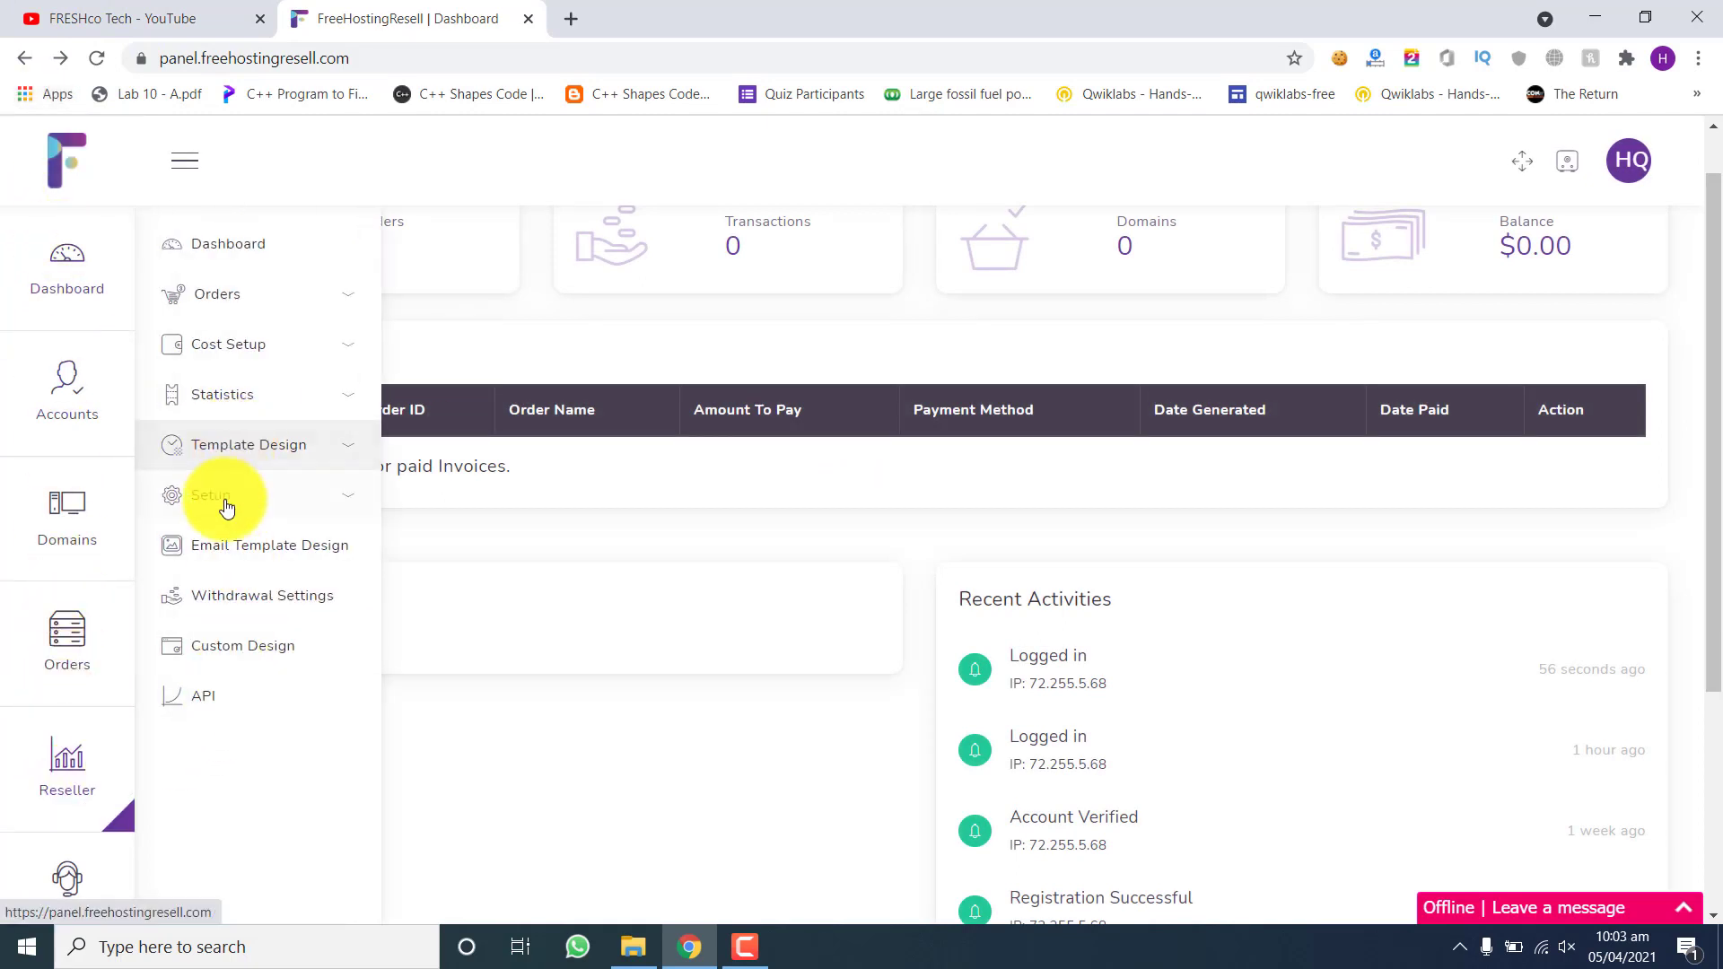
scroll(226, 507, "up", 1)
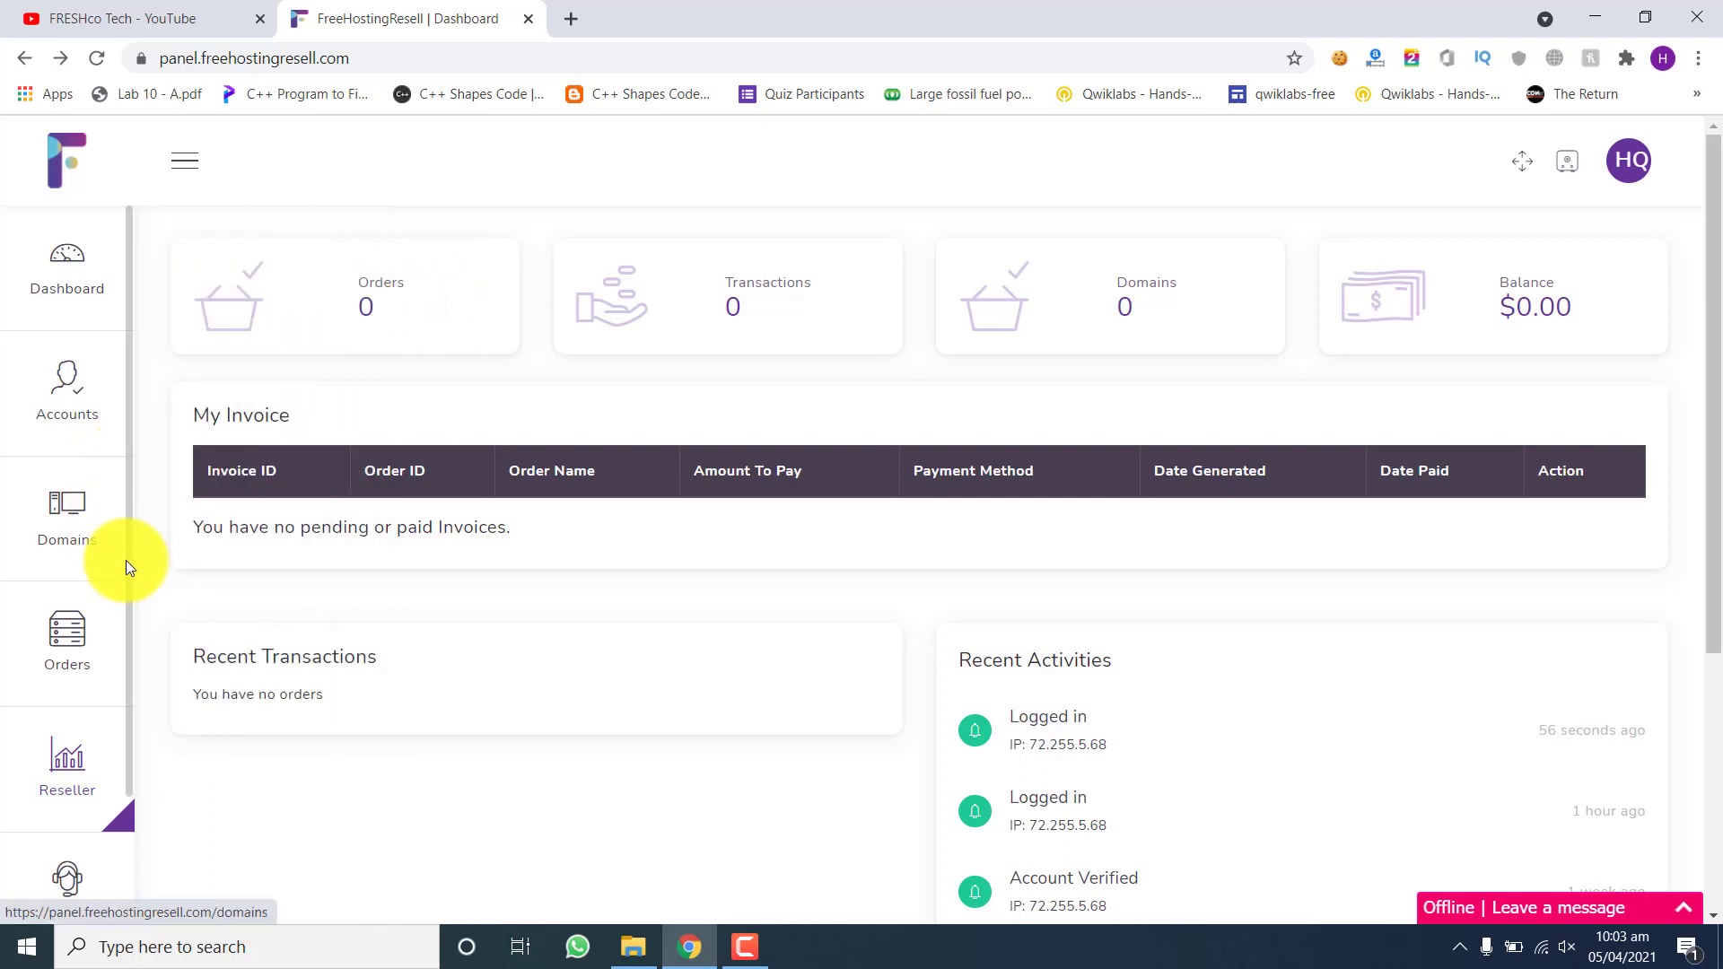
Step: Expand the Reseller's Template Design options, look through their page entries and open one of the host page templates
mouse_move(94, 757)
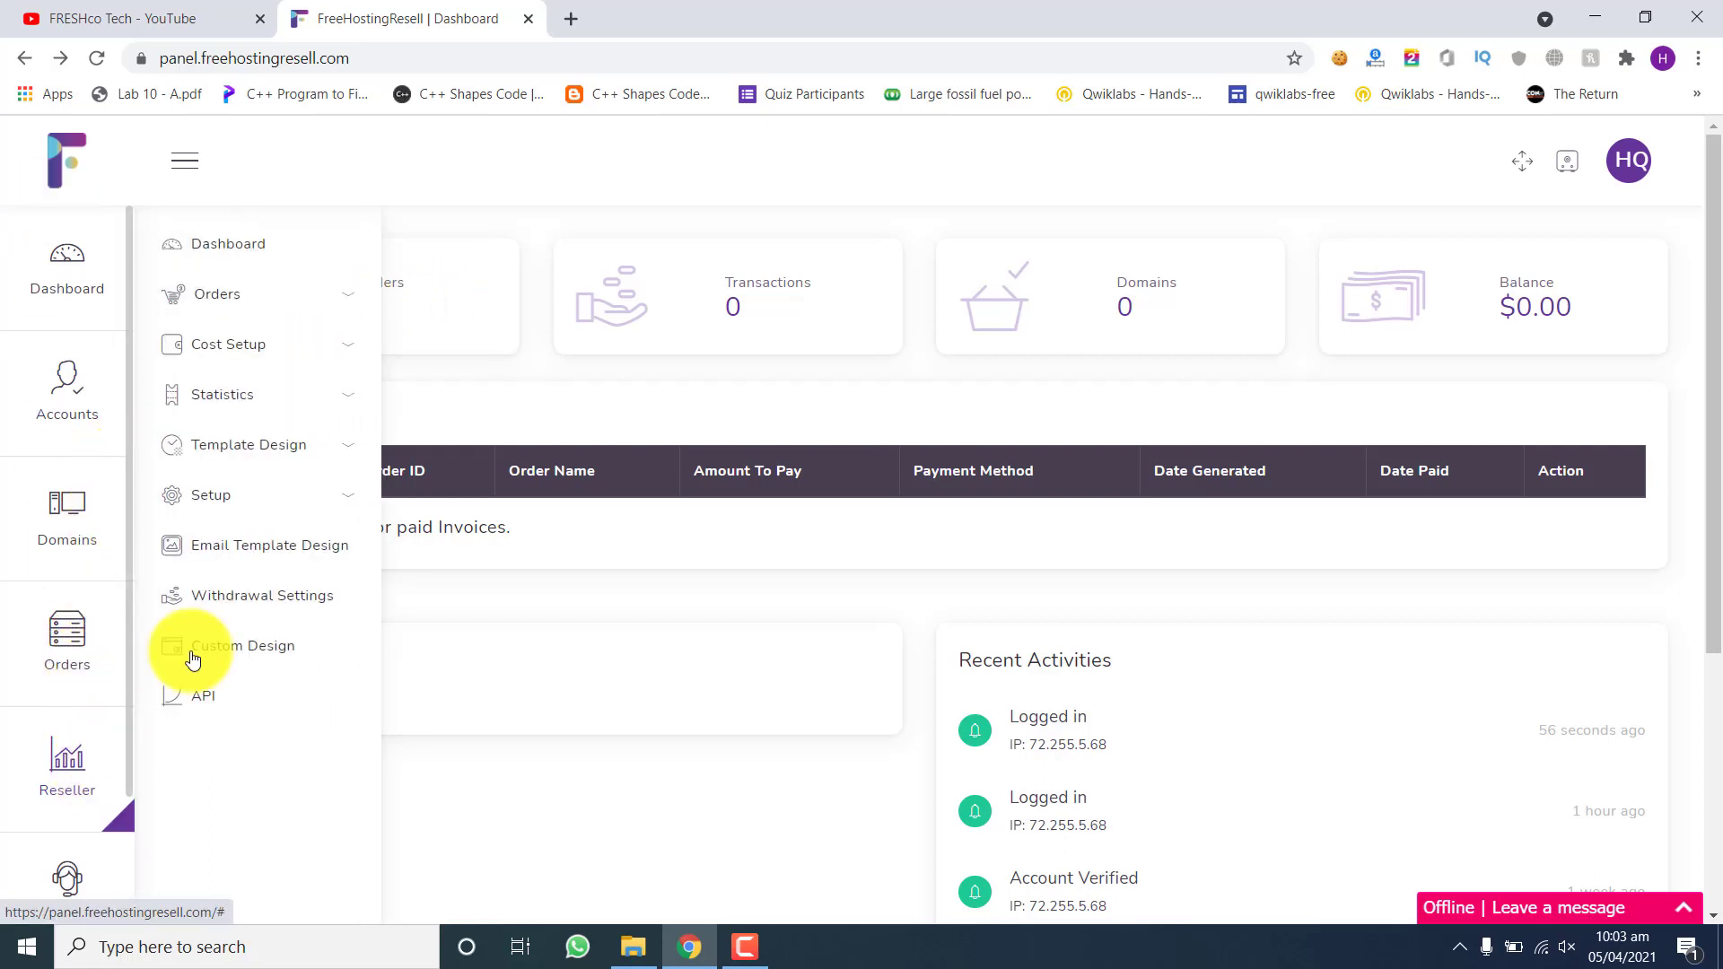
left_click(244, 449)
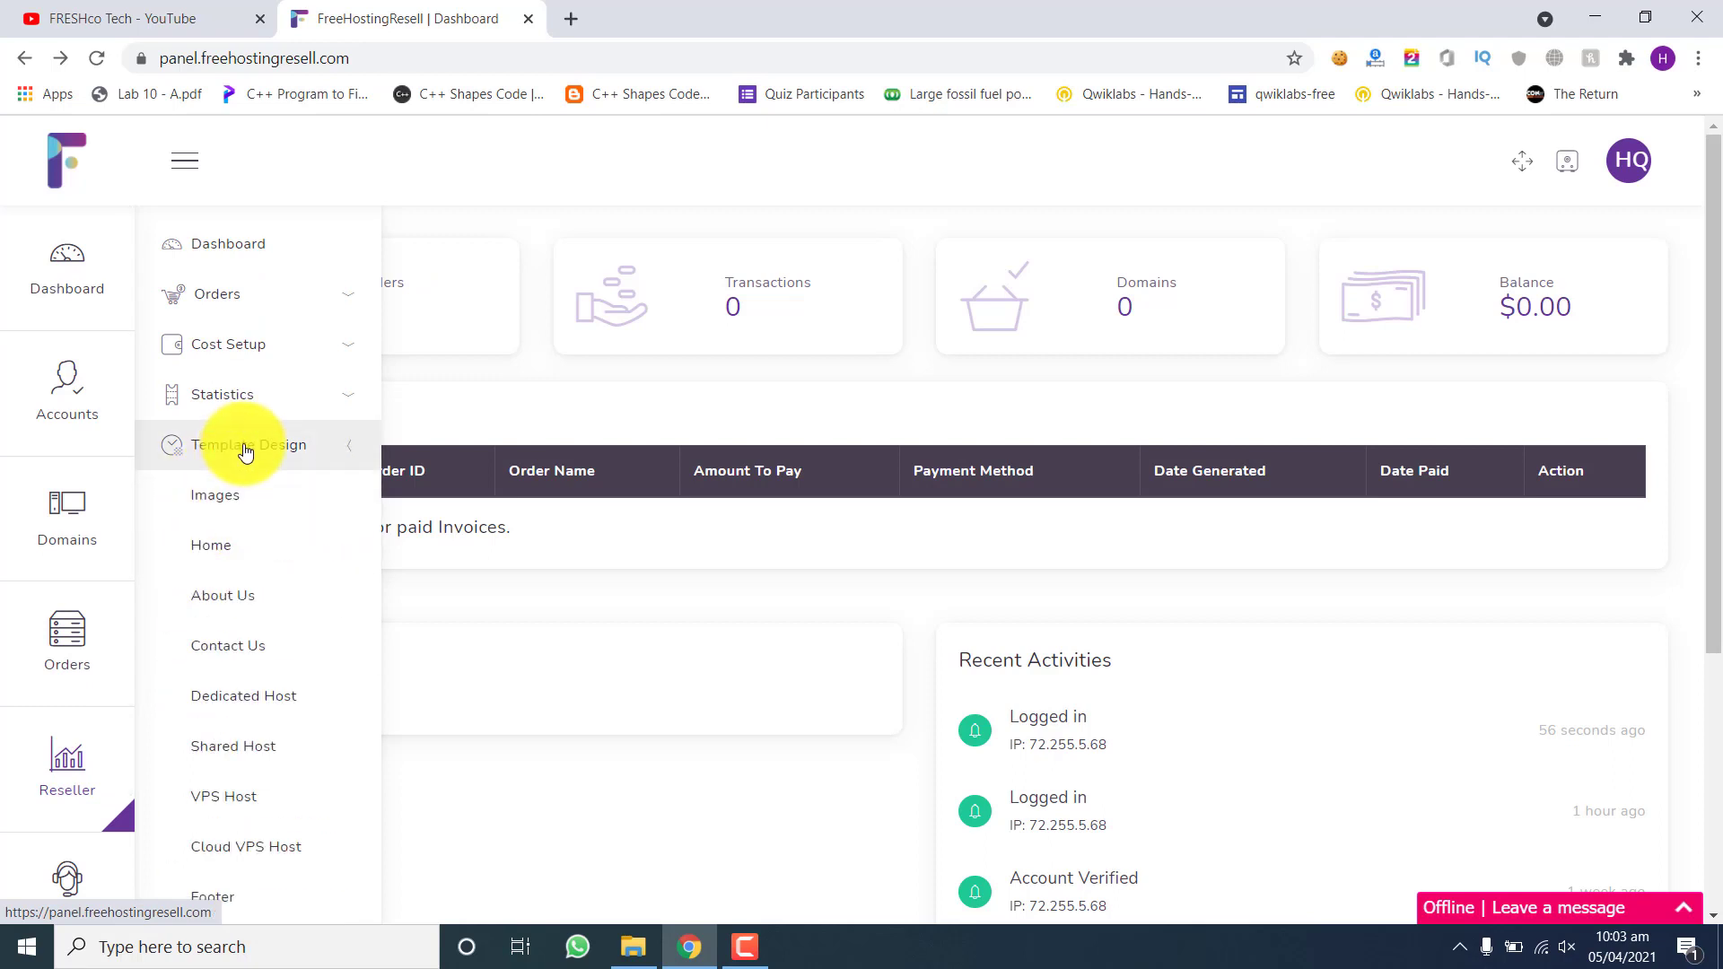
scroll(242, 451, "down", 3)
scroll(239, 528, "up", 3)
scroll(233, 561, "down", 2)
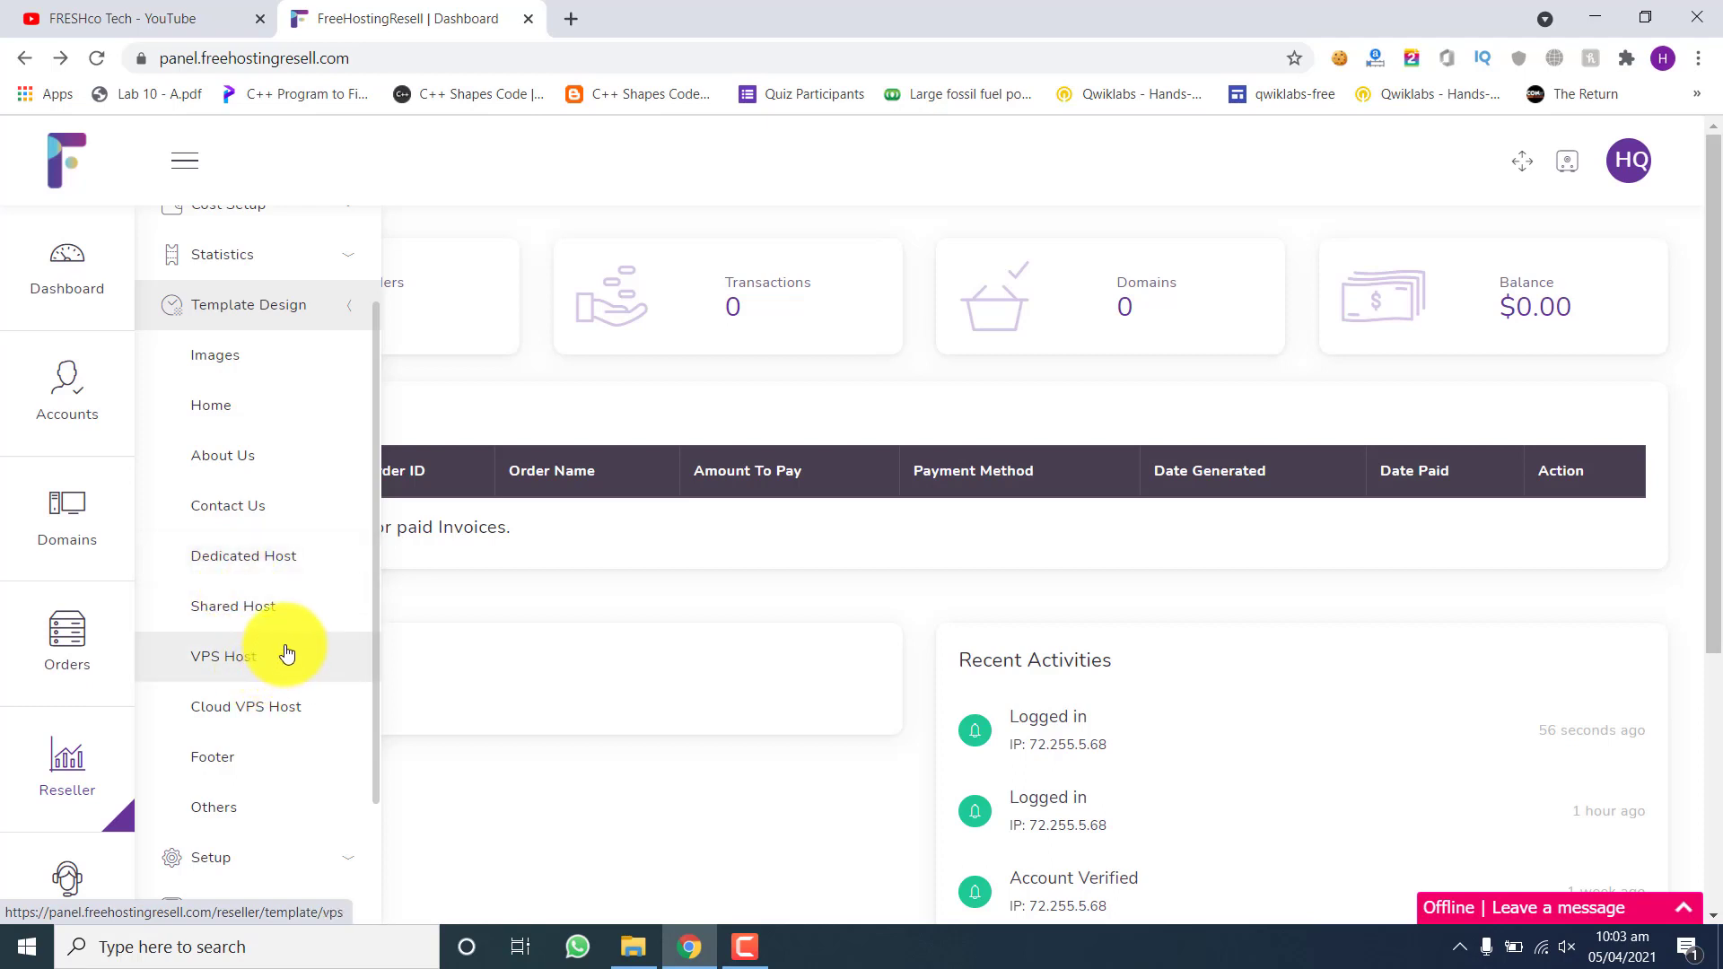
left_click(250, 581)
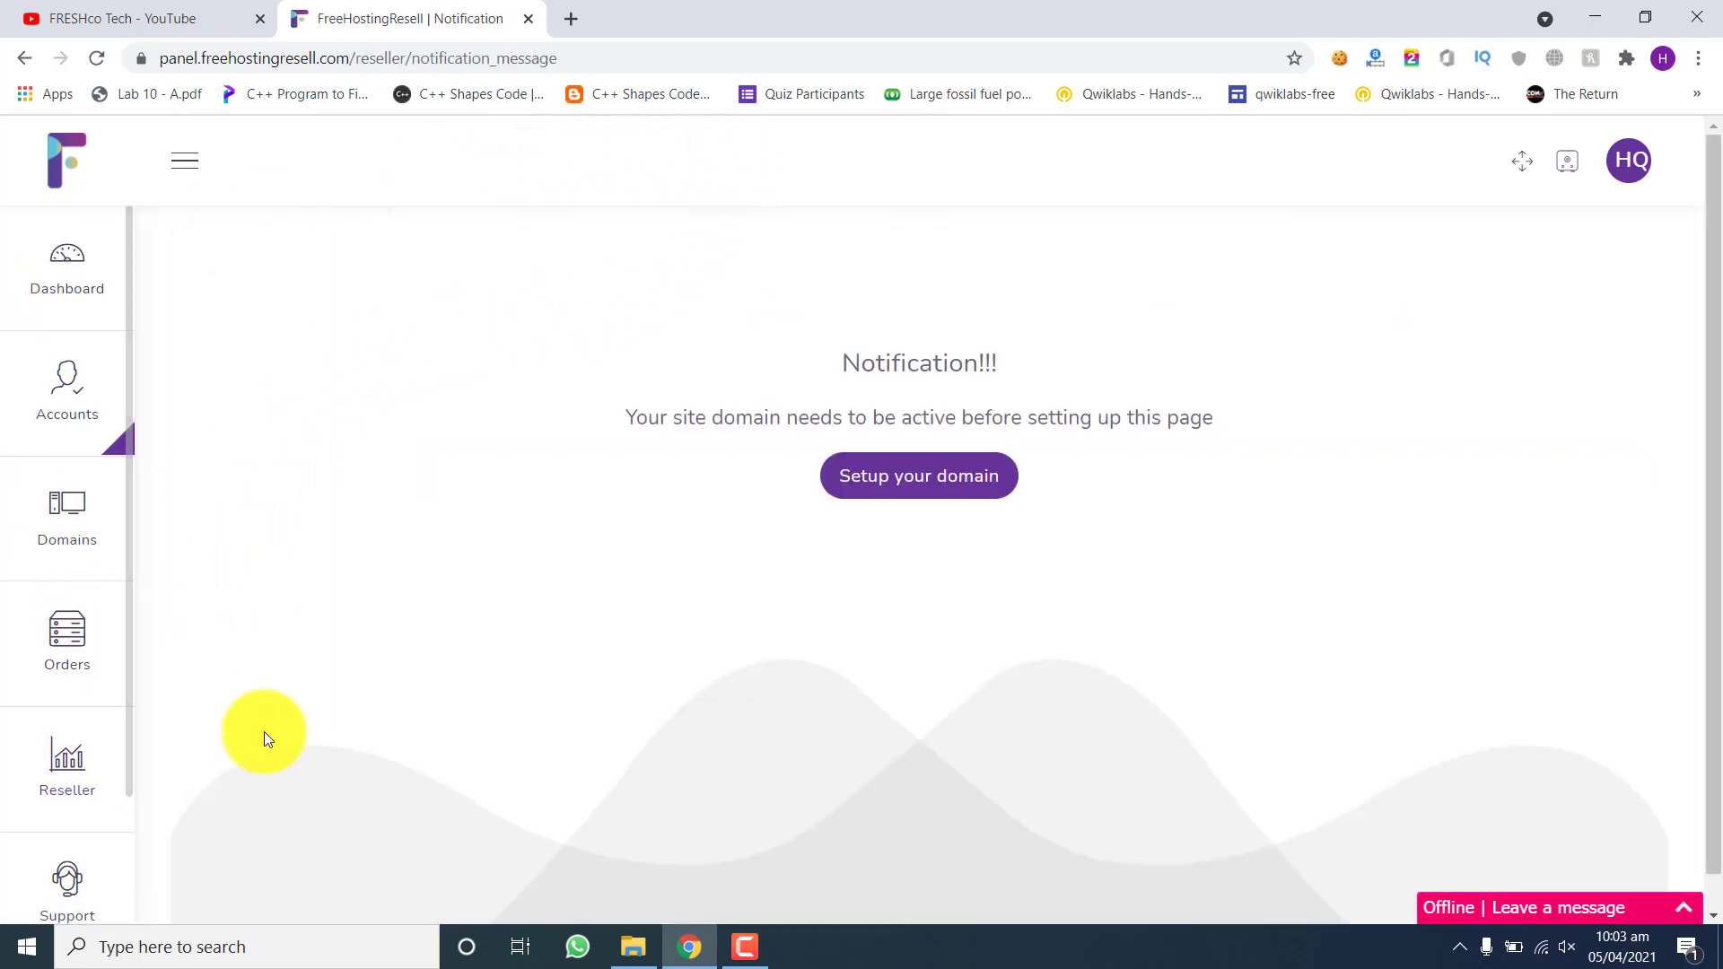
Step: Go from the notification page to the reseller domain setup
scroll(355, 756, "down", 1)
left_click(67, 395)
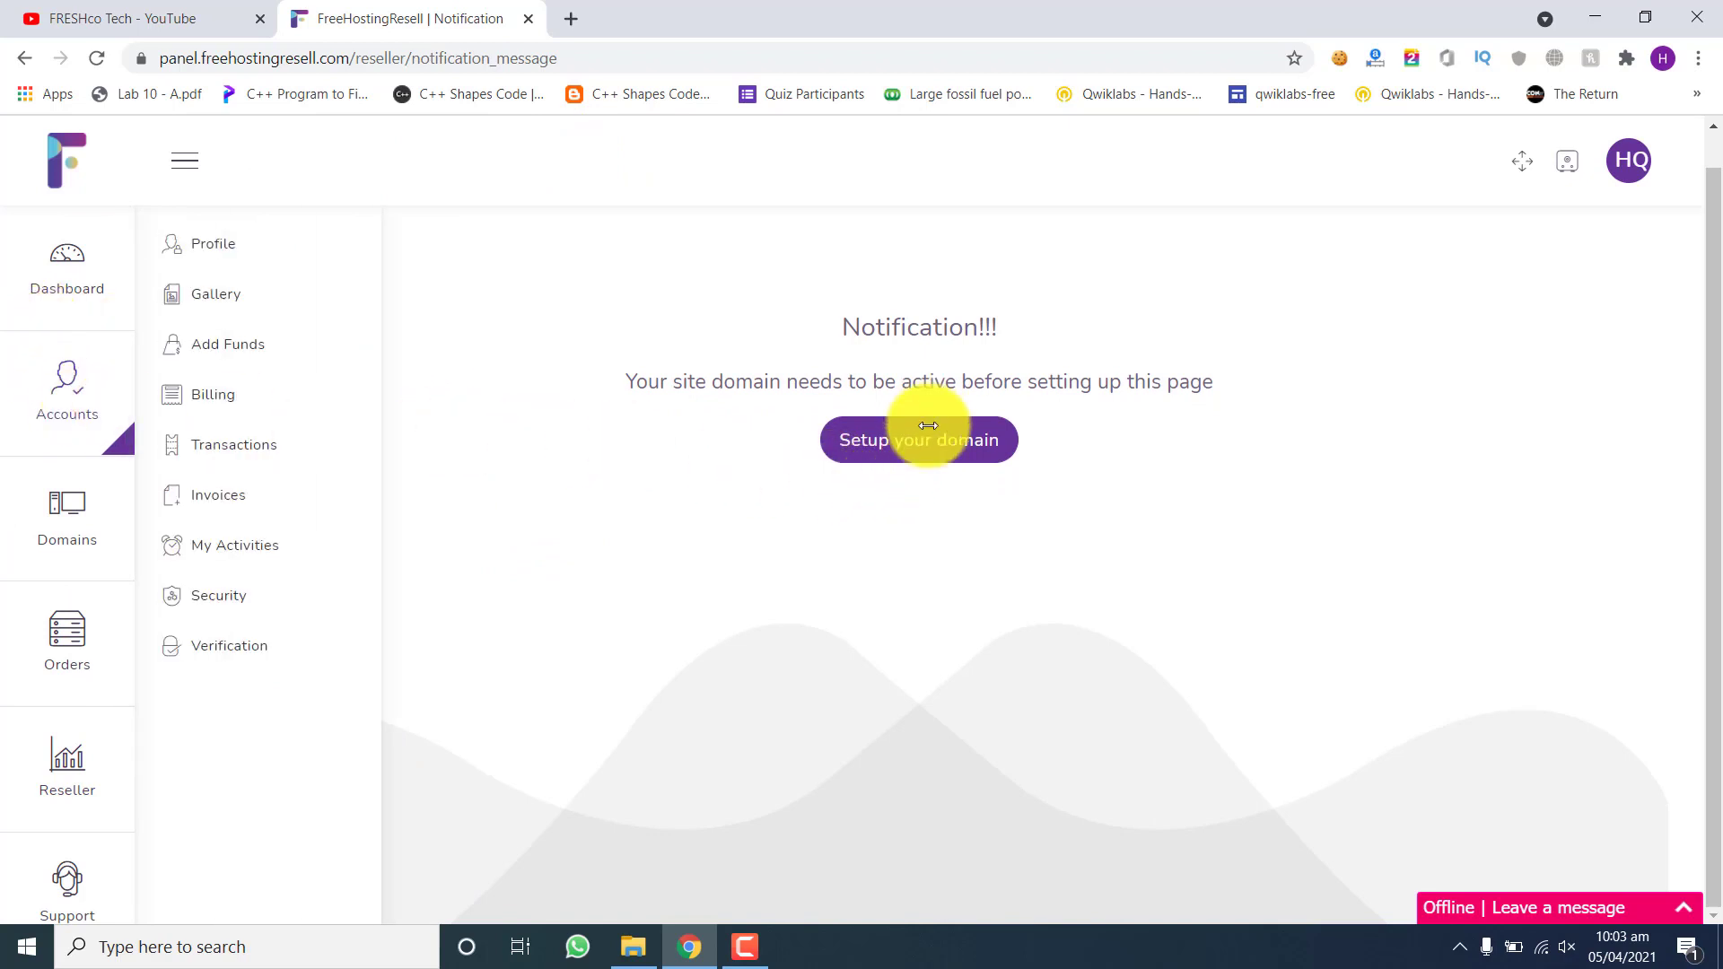
left_click(929, 453)
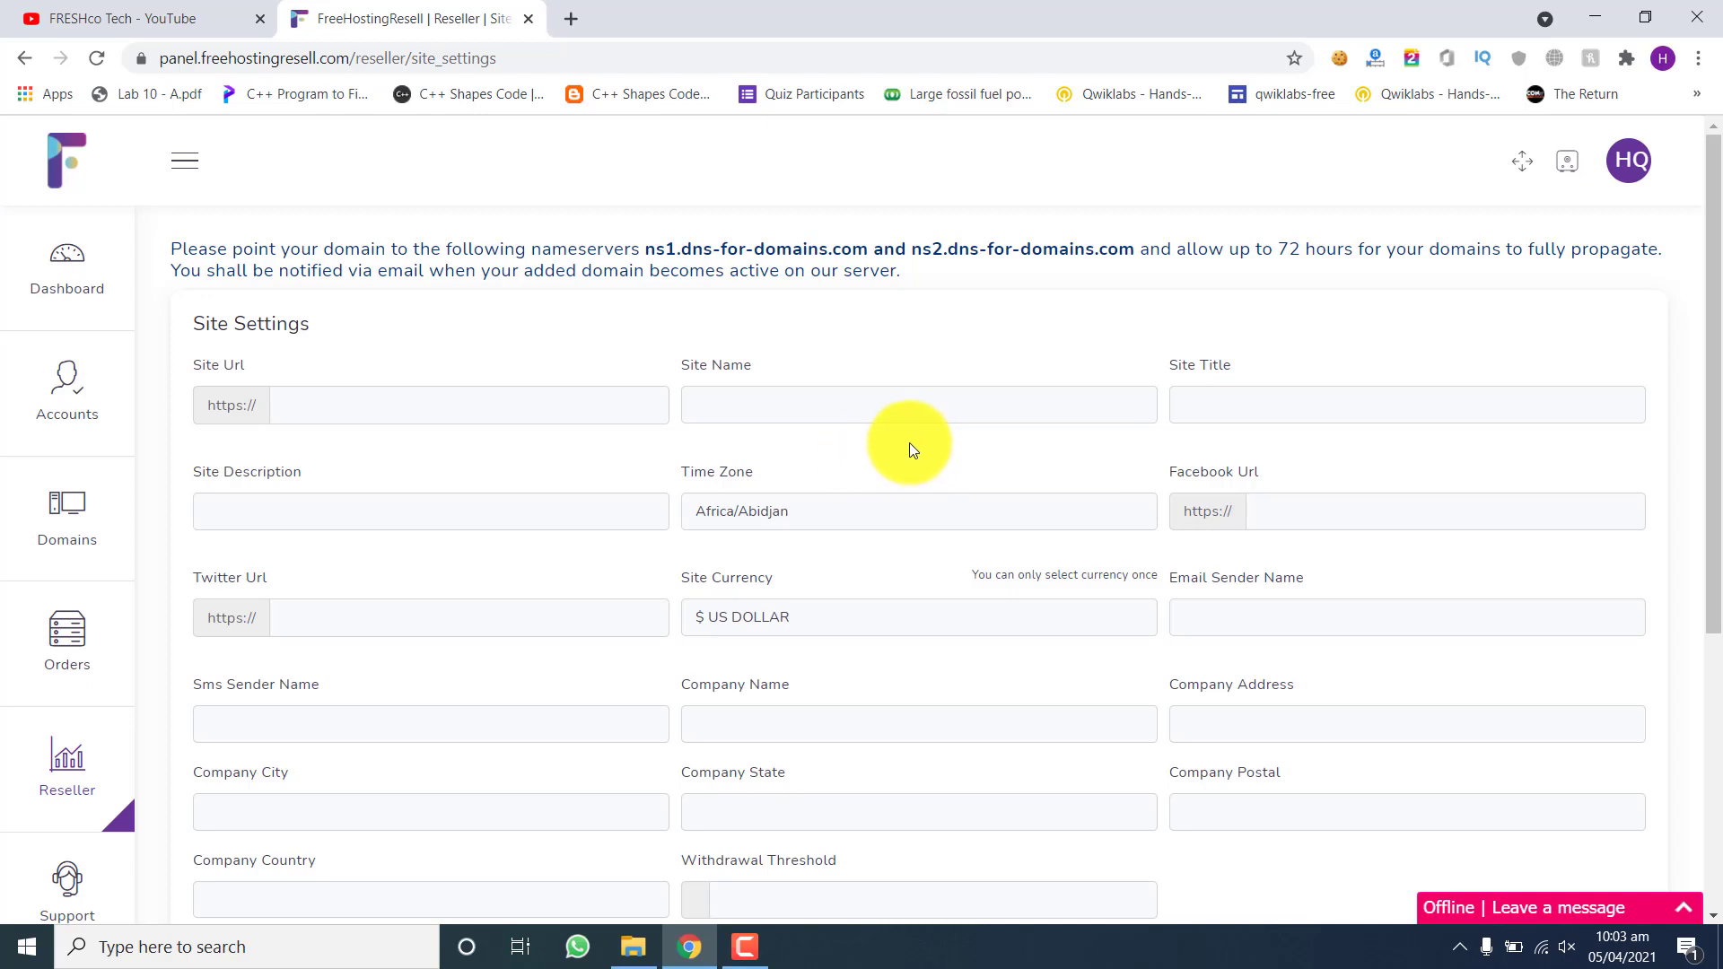
Step: Look over the whole Site Settings page, from the site fields to the logo, icon and template options
scroll(834, 434, "down", 3)
scroll(616, 338, "up", 3)
scroll(300, 416, "down", 5)
scroll(299, 421, "up", 1)
scroll(300, 422, "up", 4)
Step: Go through the Site Url, Site Name and Site Title fields and the remaining company fields down to Update Site Settings
left_click(309, 402)
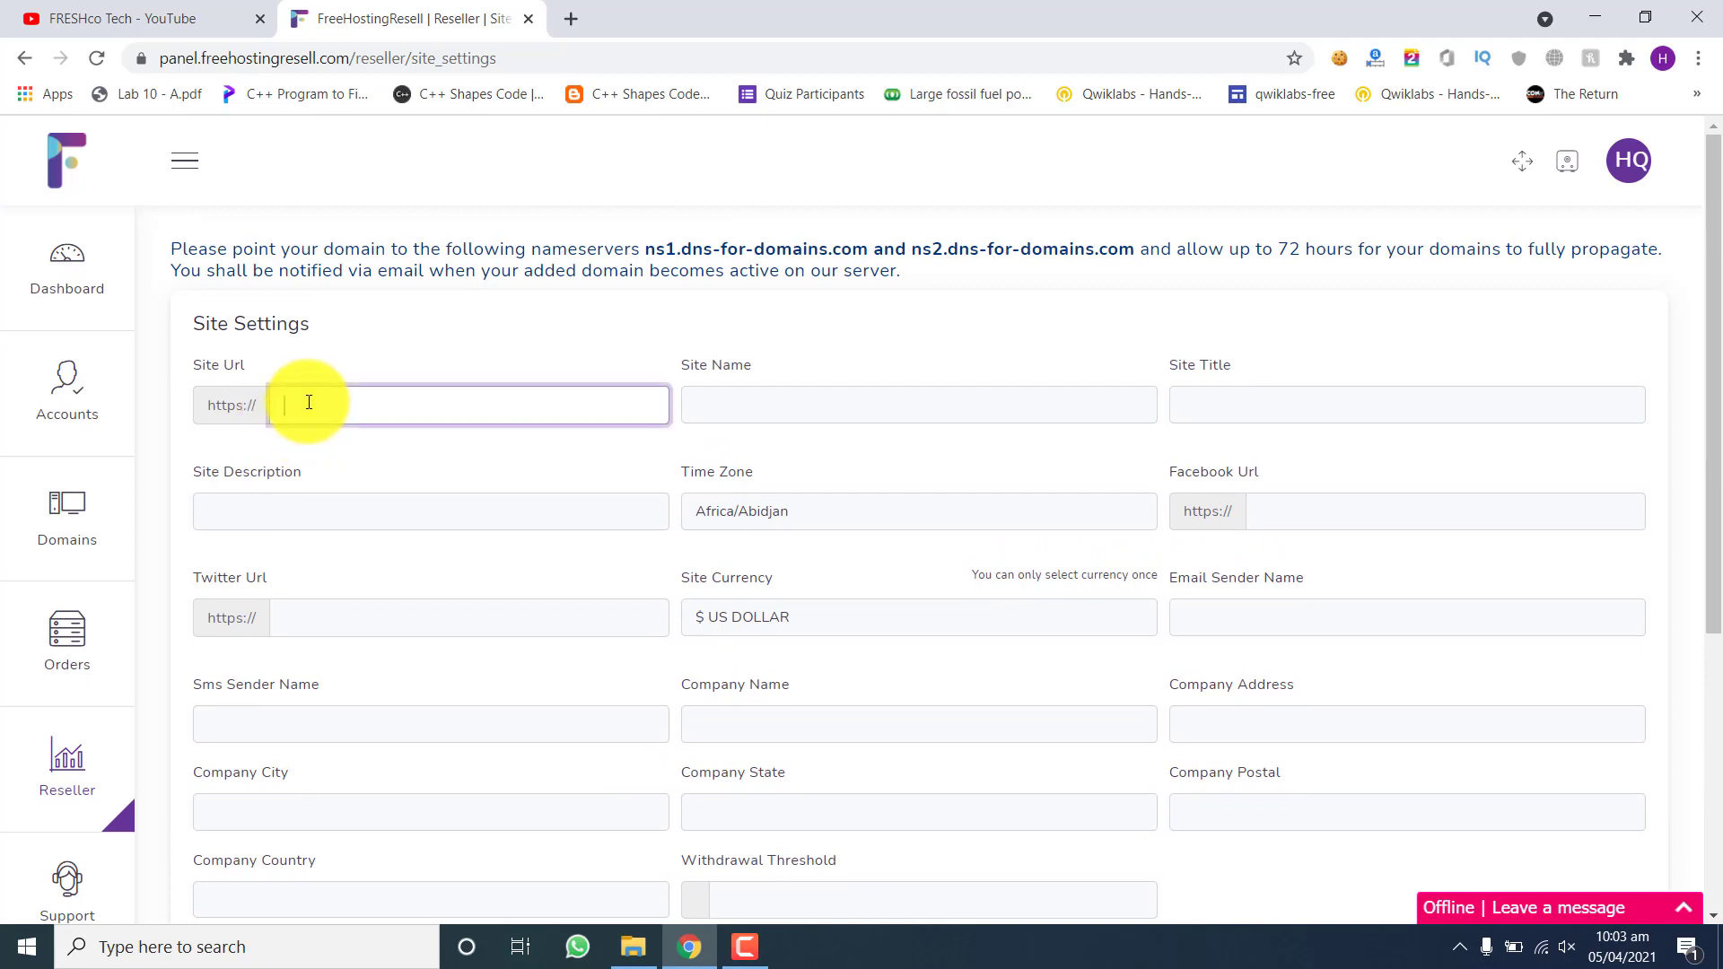
left_click(903, 395)
left_click(1357, 411)
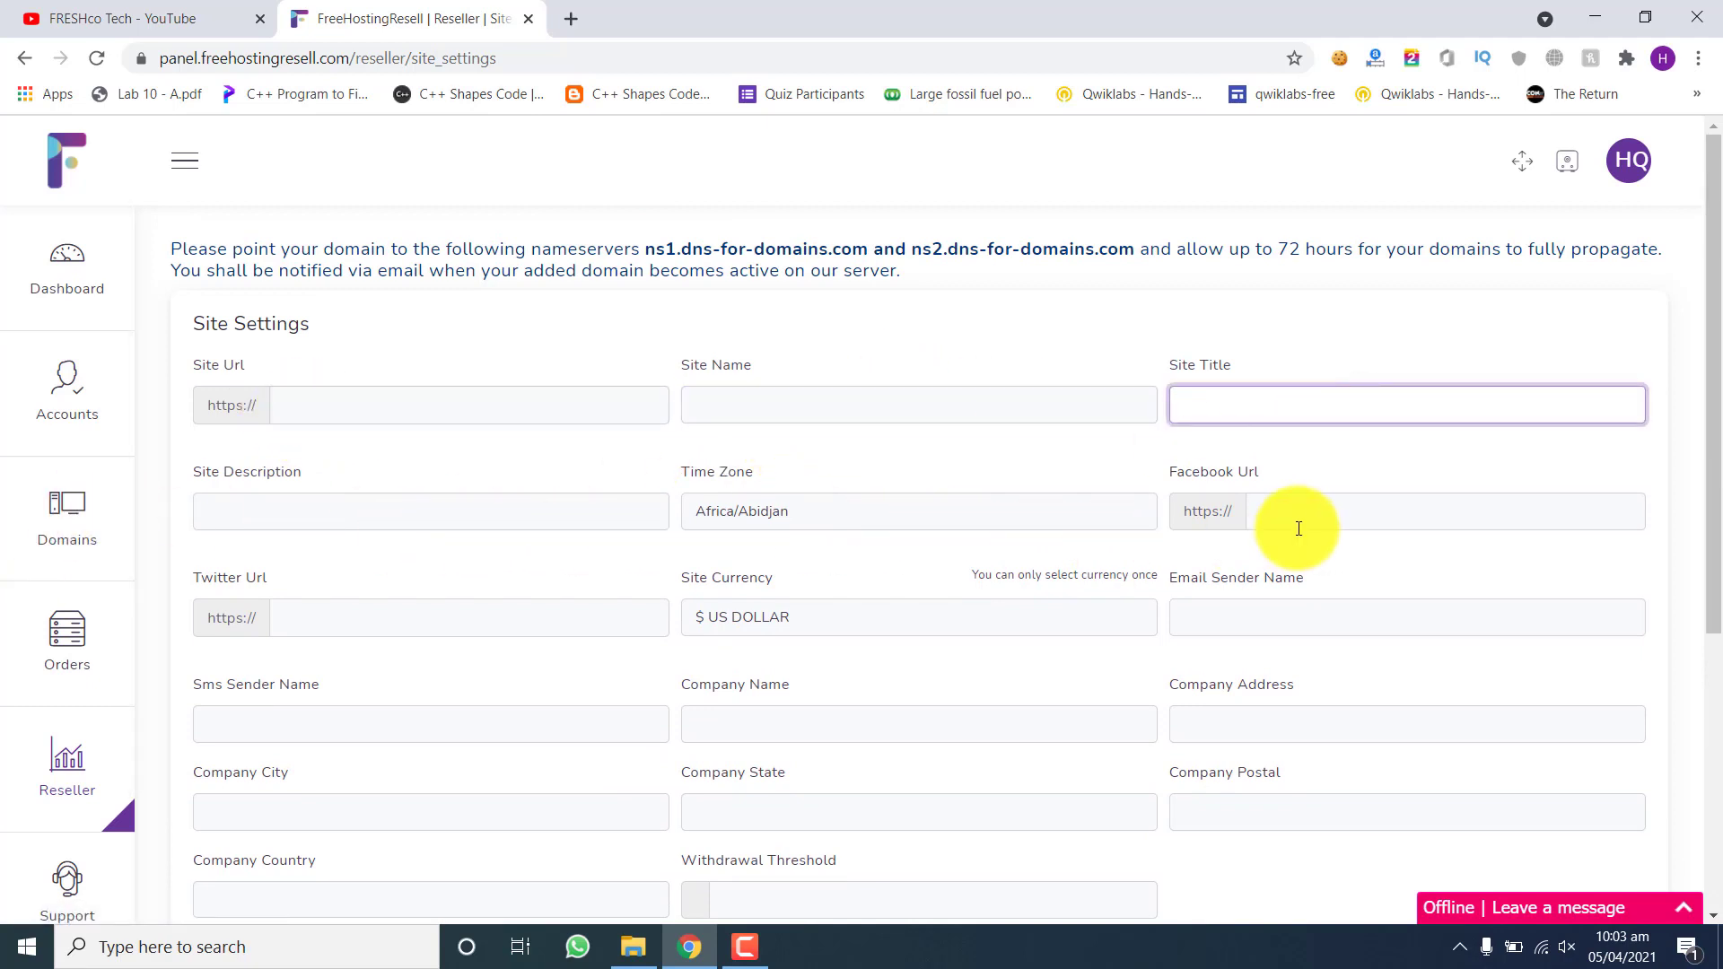
scroll(1298, 526, "down", 1)
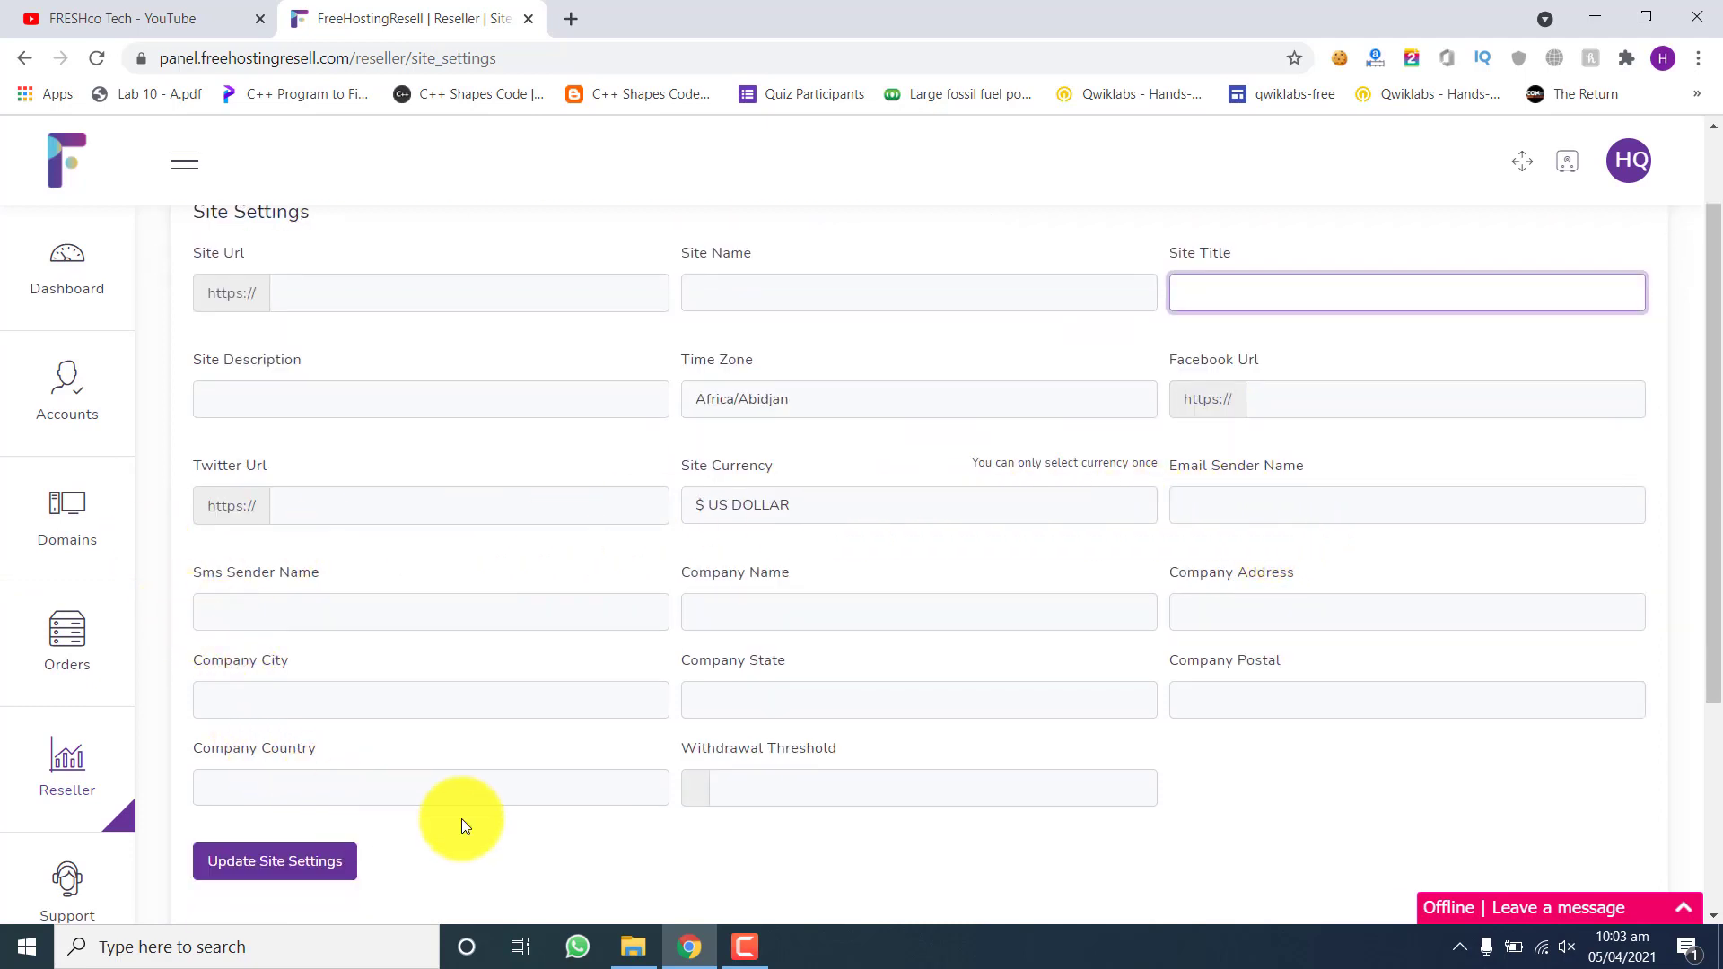
scroll(970, 727, "down", 1)
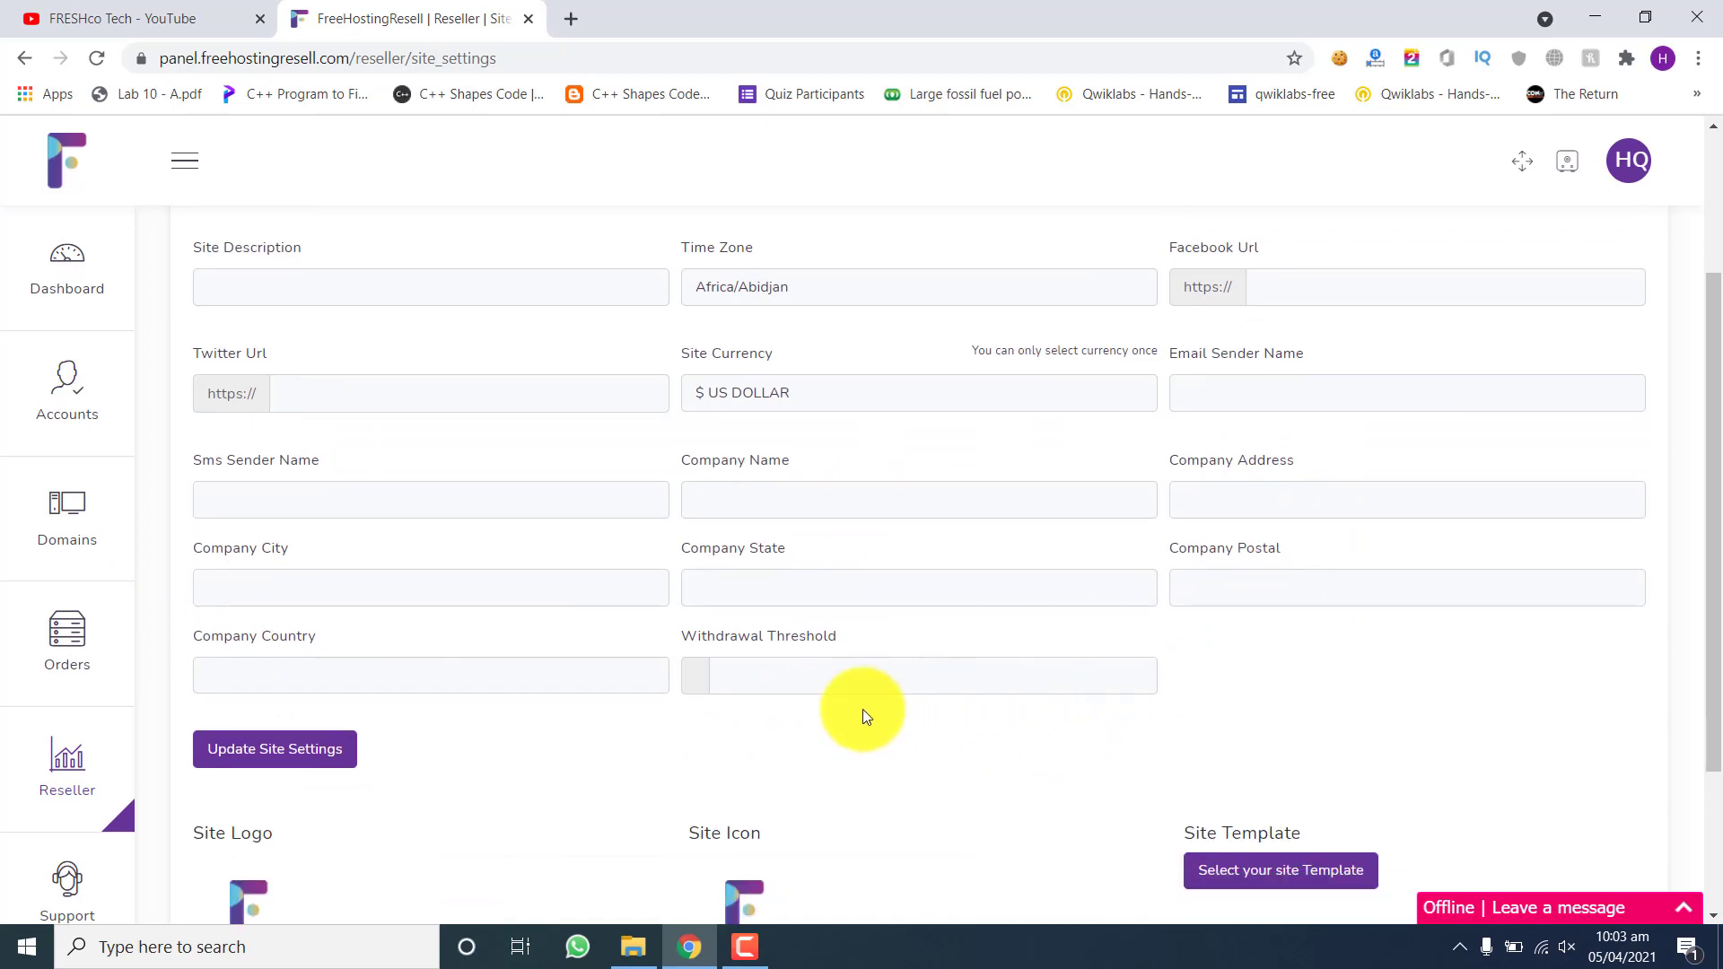
left_click(307, 759)
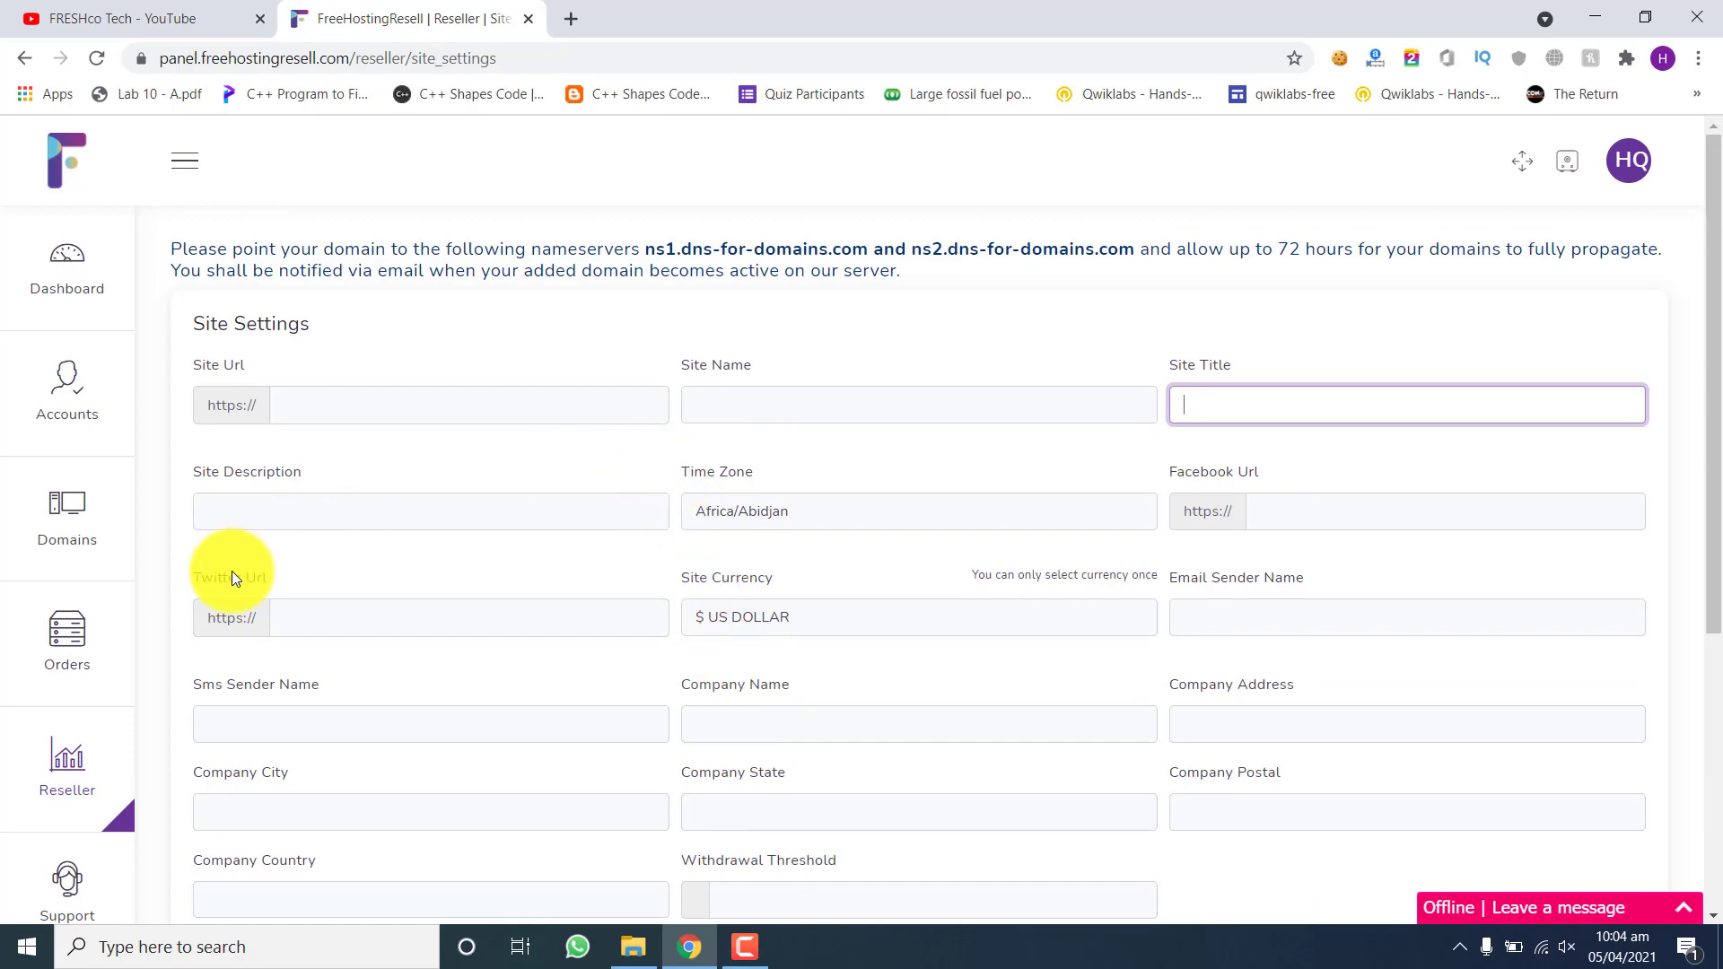
Step: Examine the notice about the nameservers ns1.dns-for-domains.com and ns2.dns-for-domains.com that the domain must point to
scroll(790, 561, "down", 2)
scroll(793, 560, "up", 4)
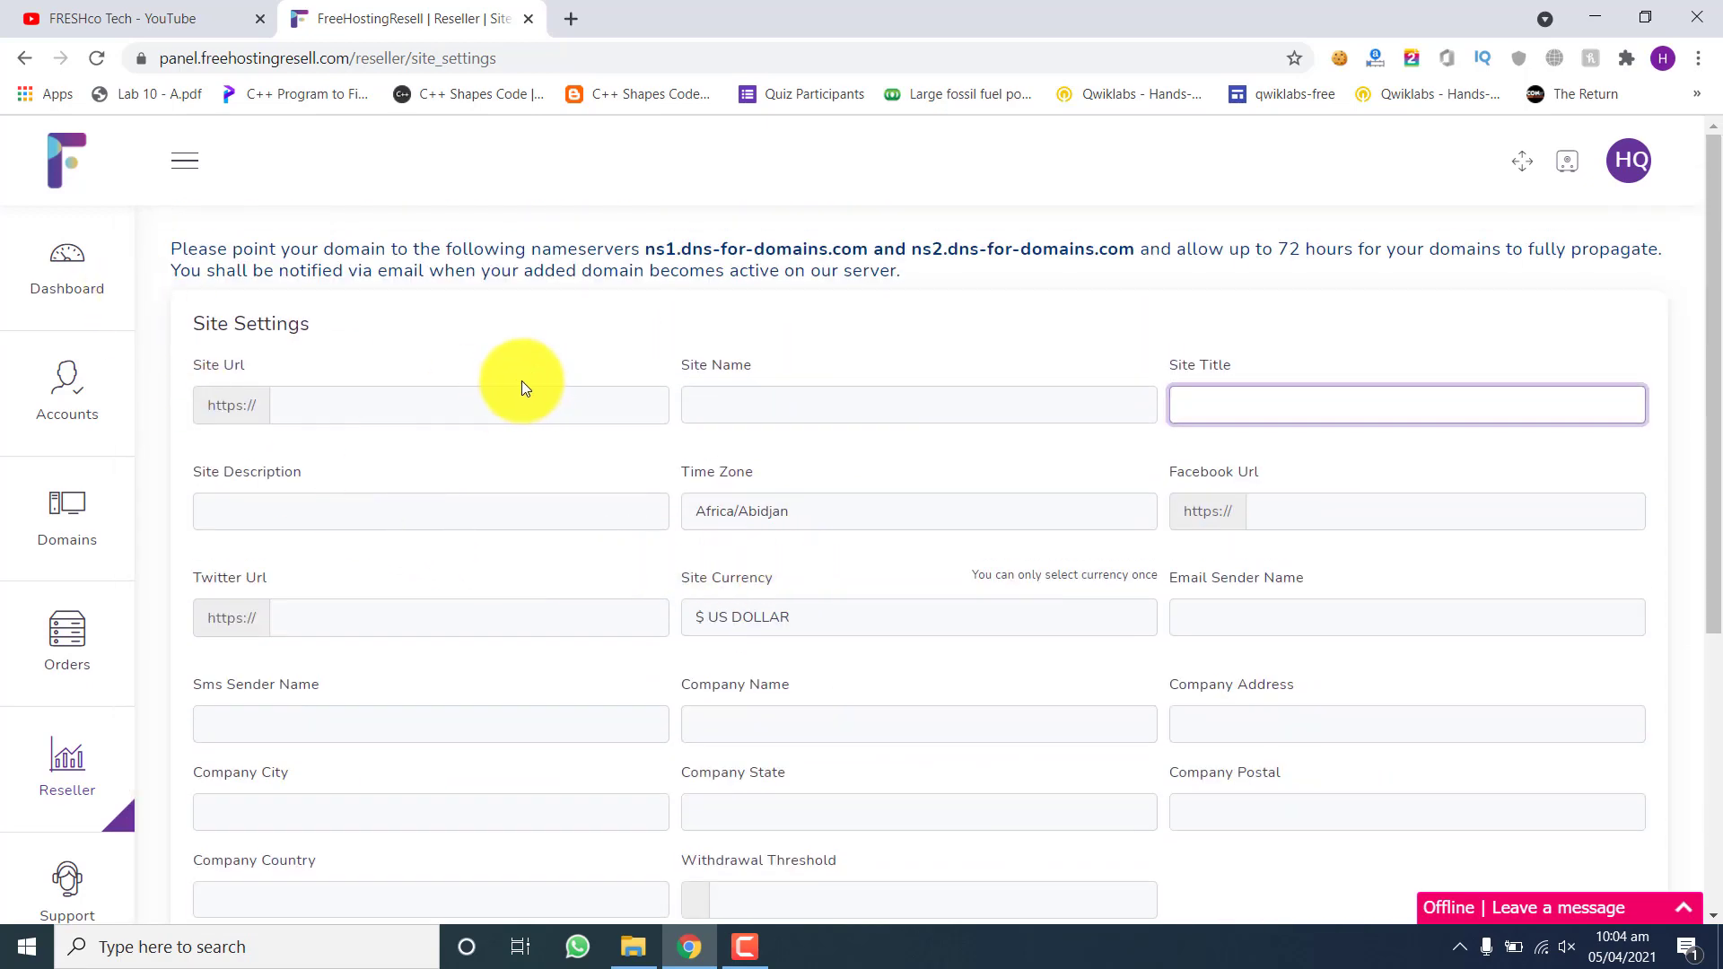
left_click_drag(648, 249, 941, 235)
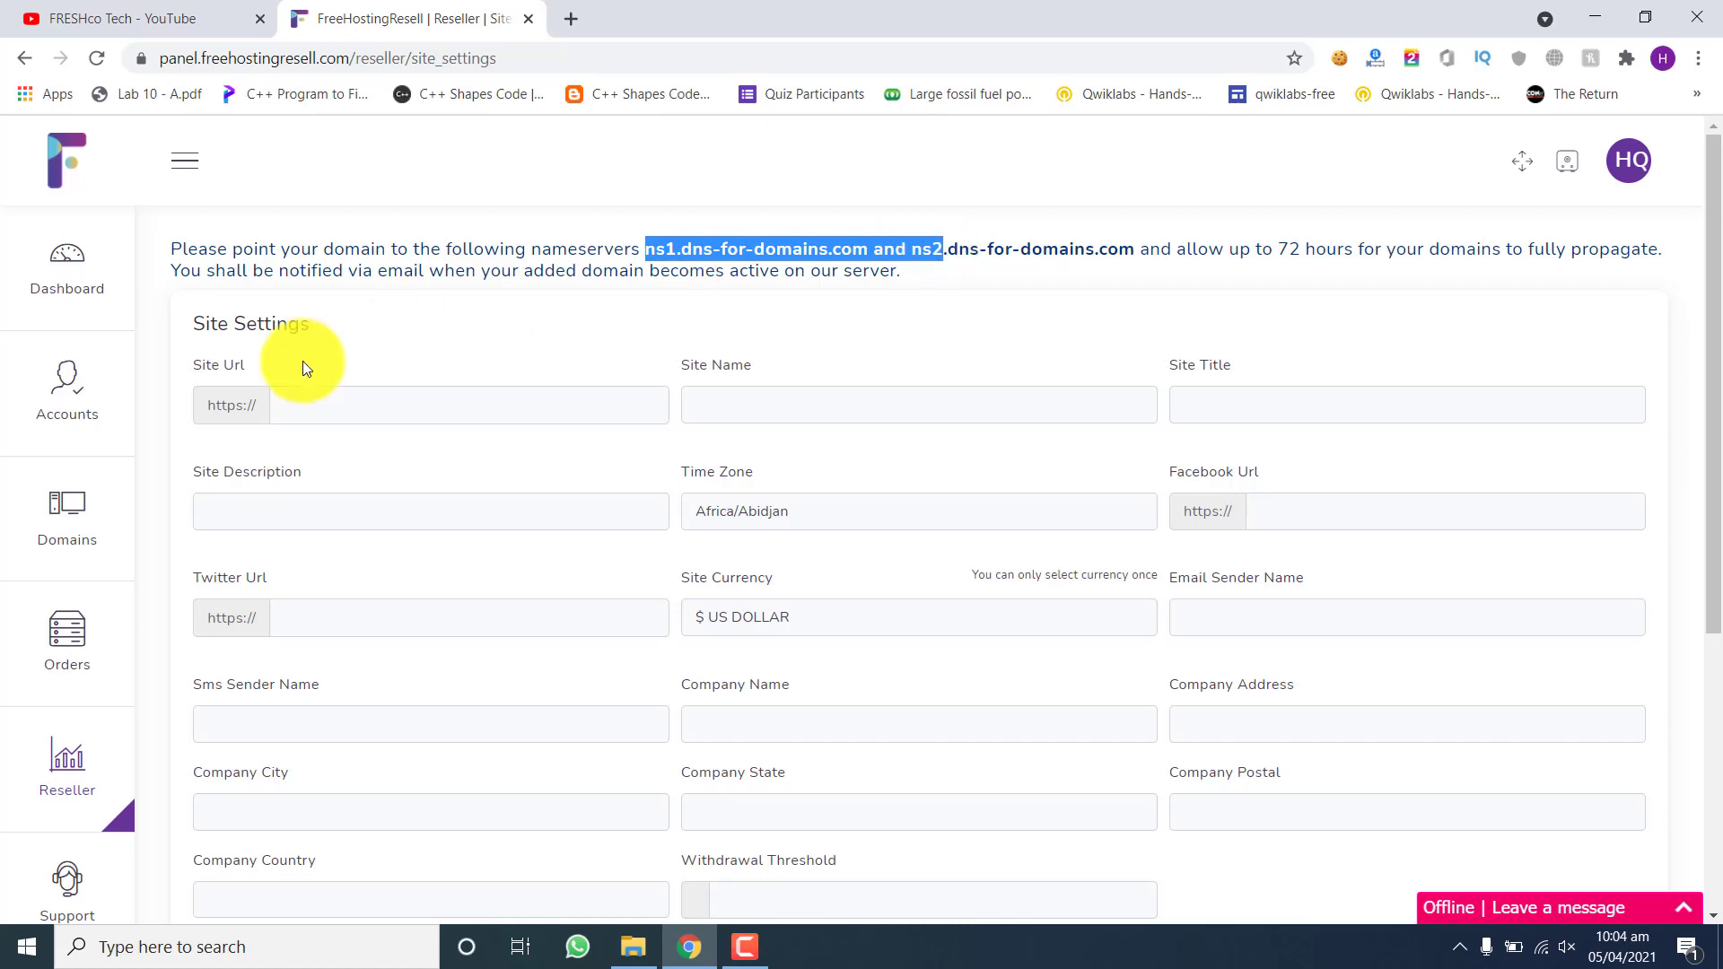
left_click(310, 338)
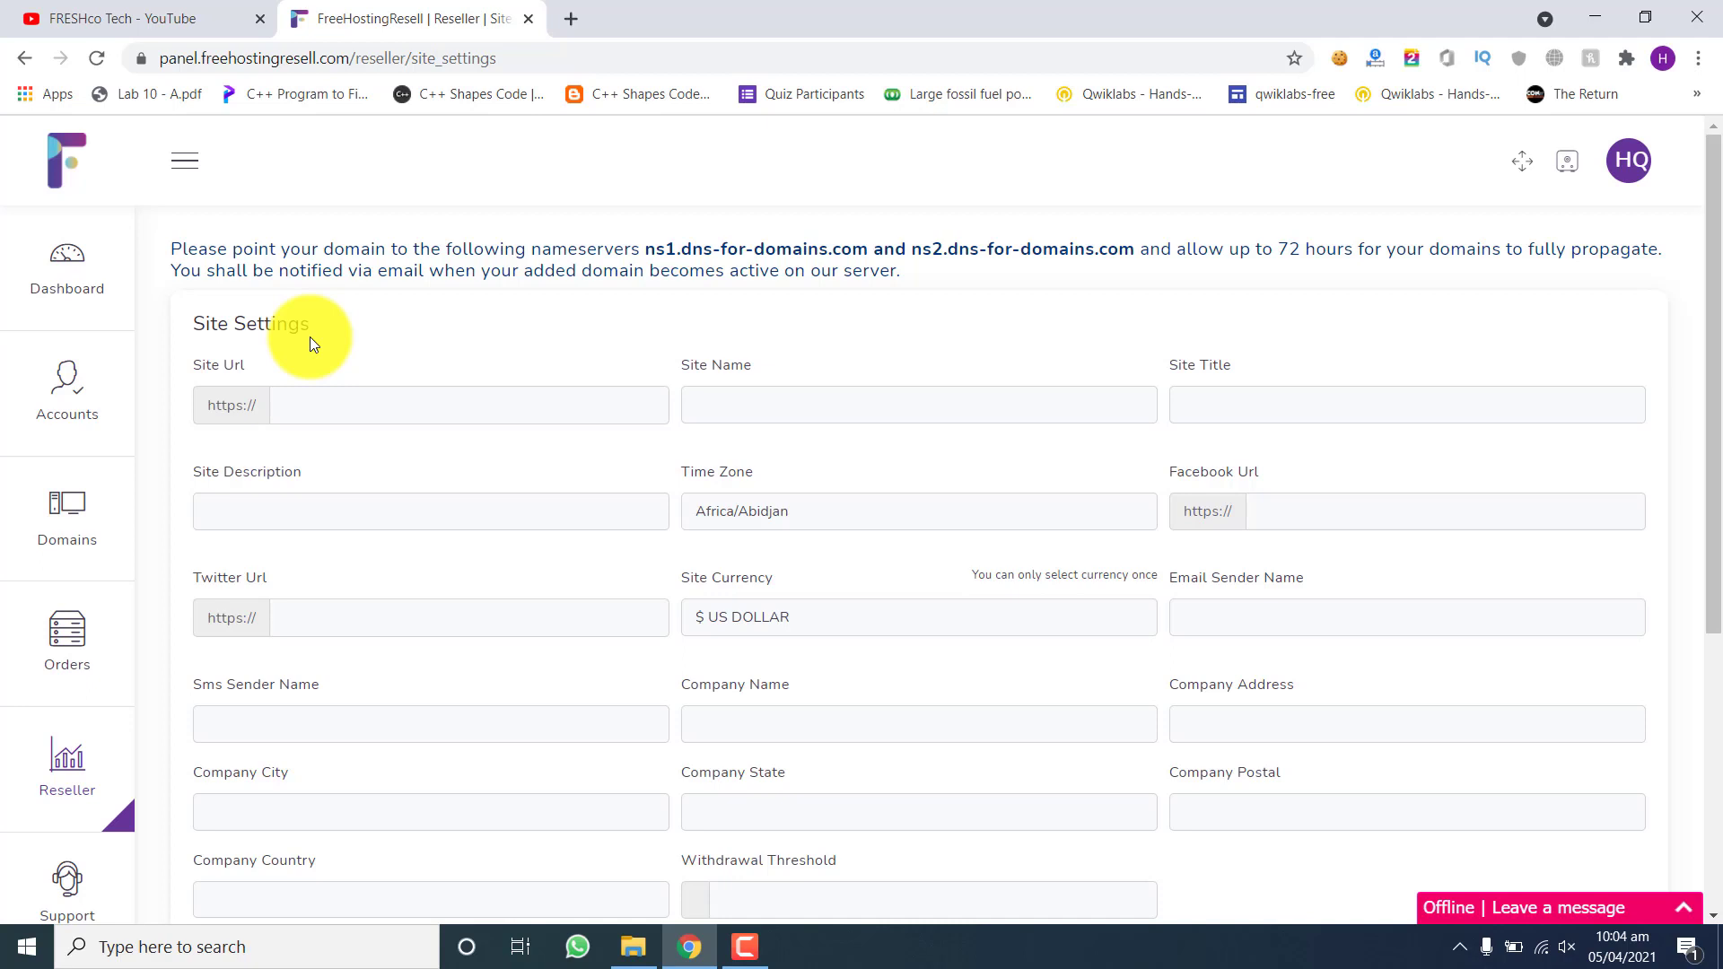
Step: Open the site template chooser, browse the available templates through to Cloudify, and close it without selecting one
scroll(303, 384, "down", 5)
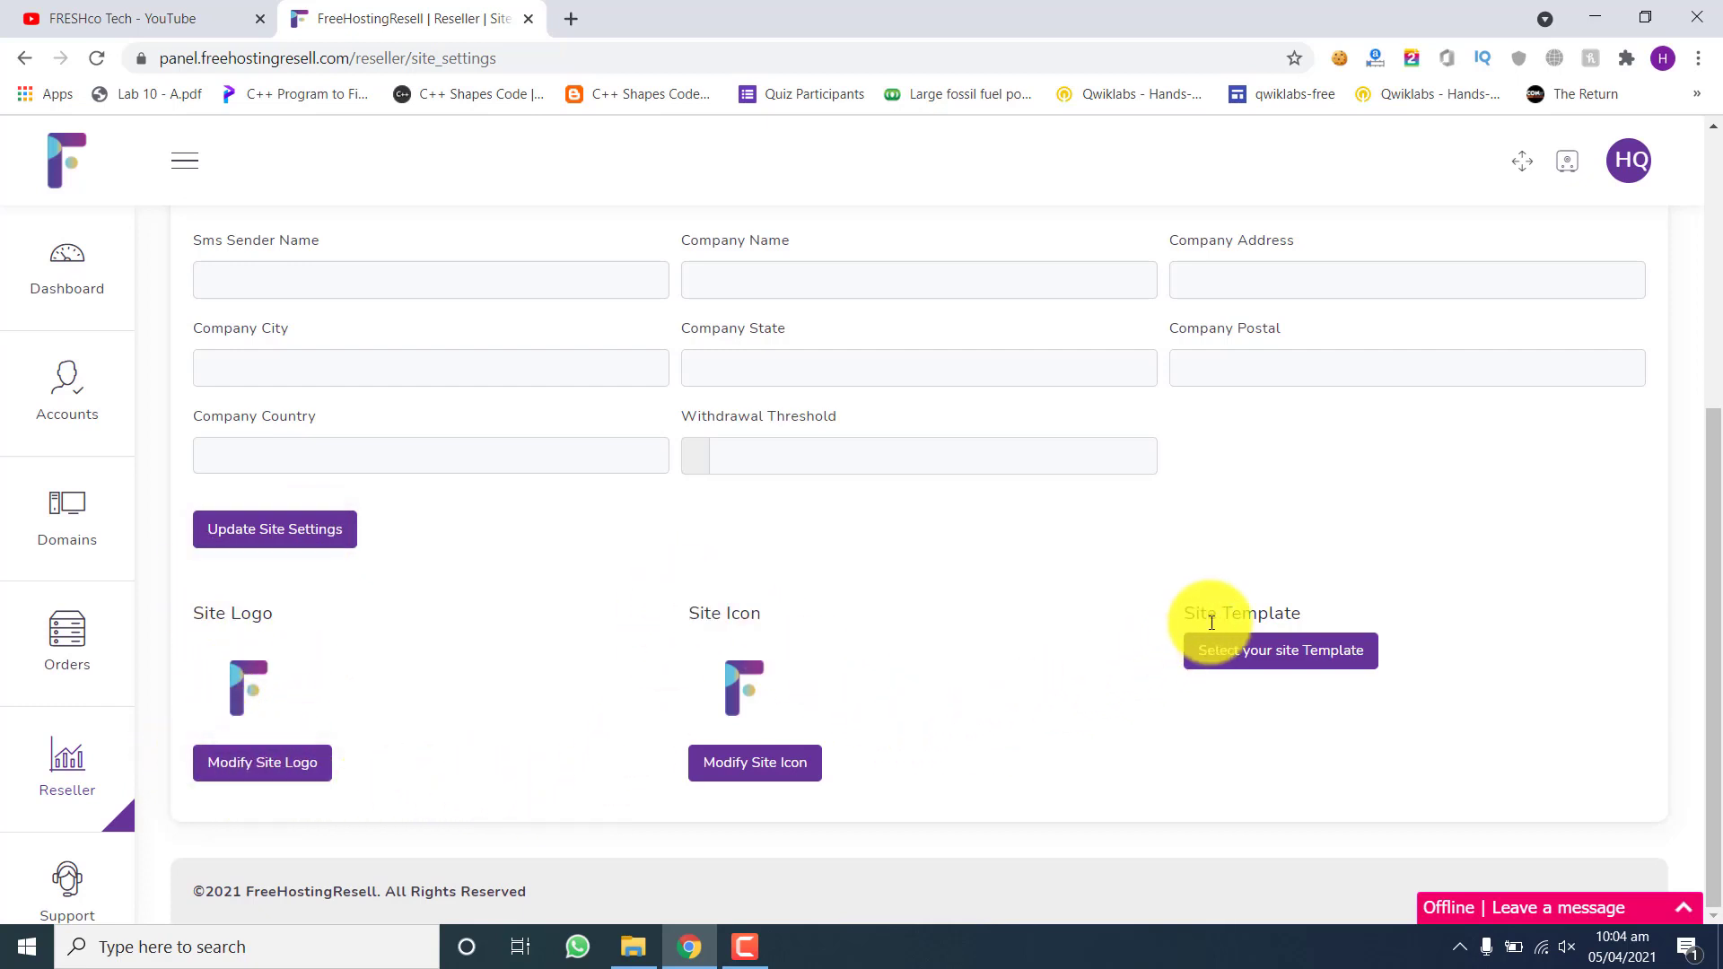
left_click(1235, 653)
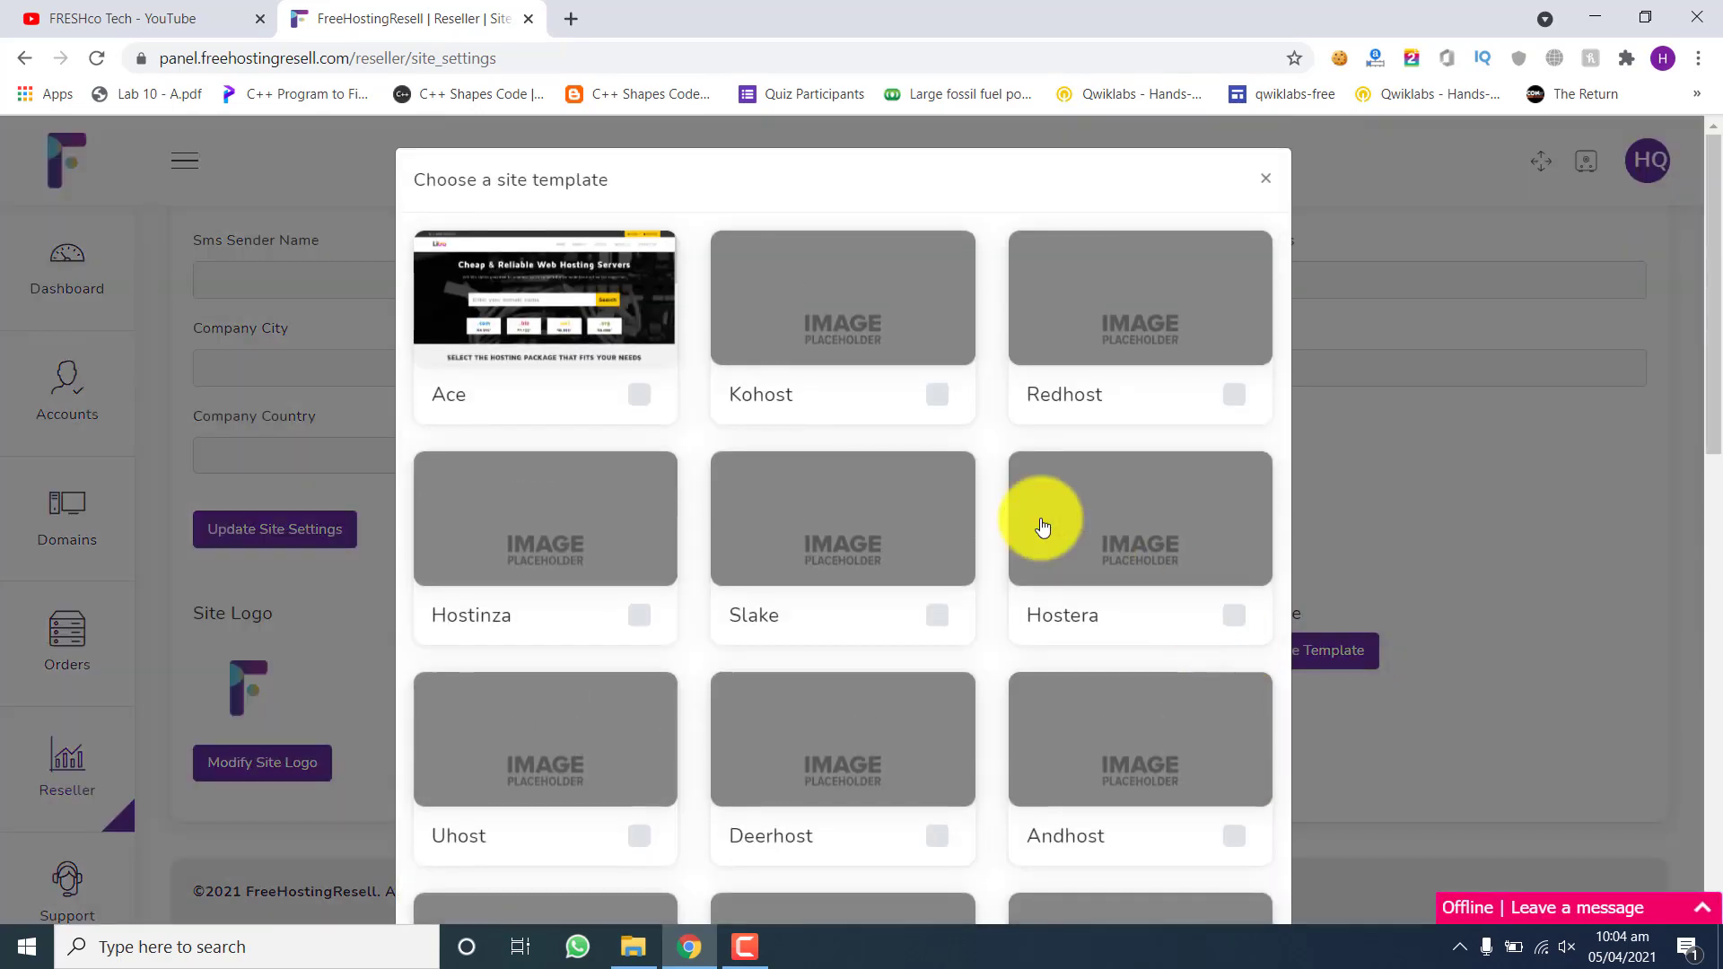
scroll(641, 391, "down", 2)
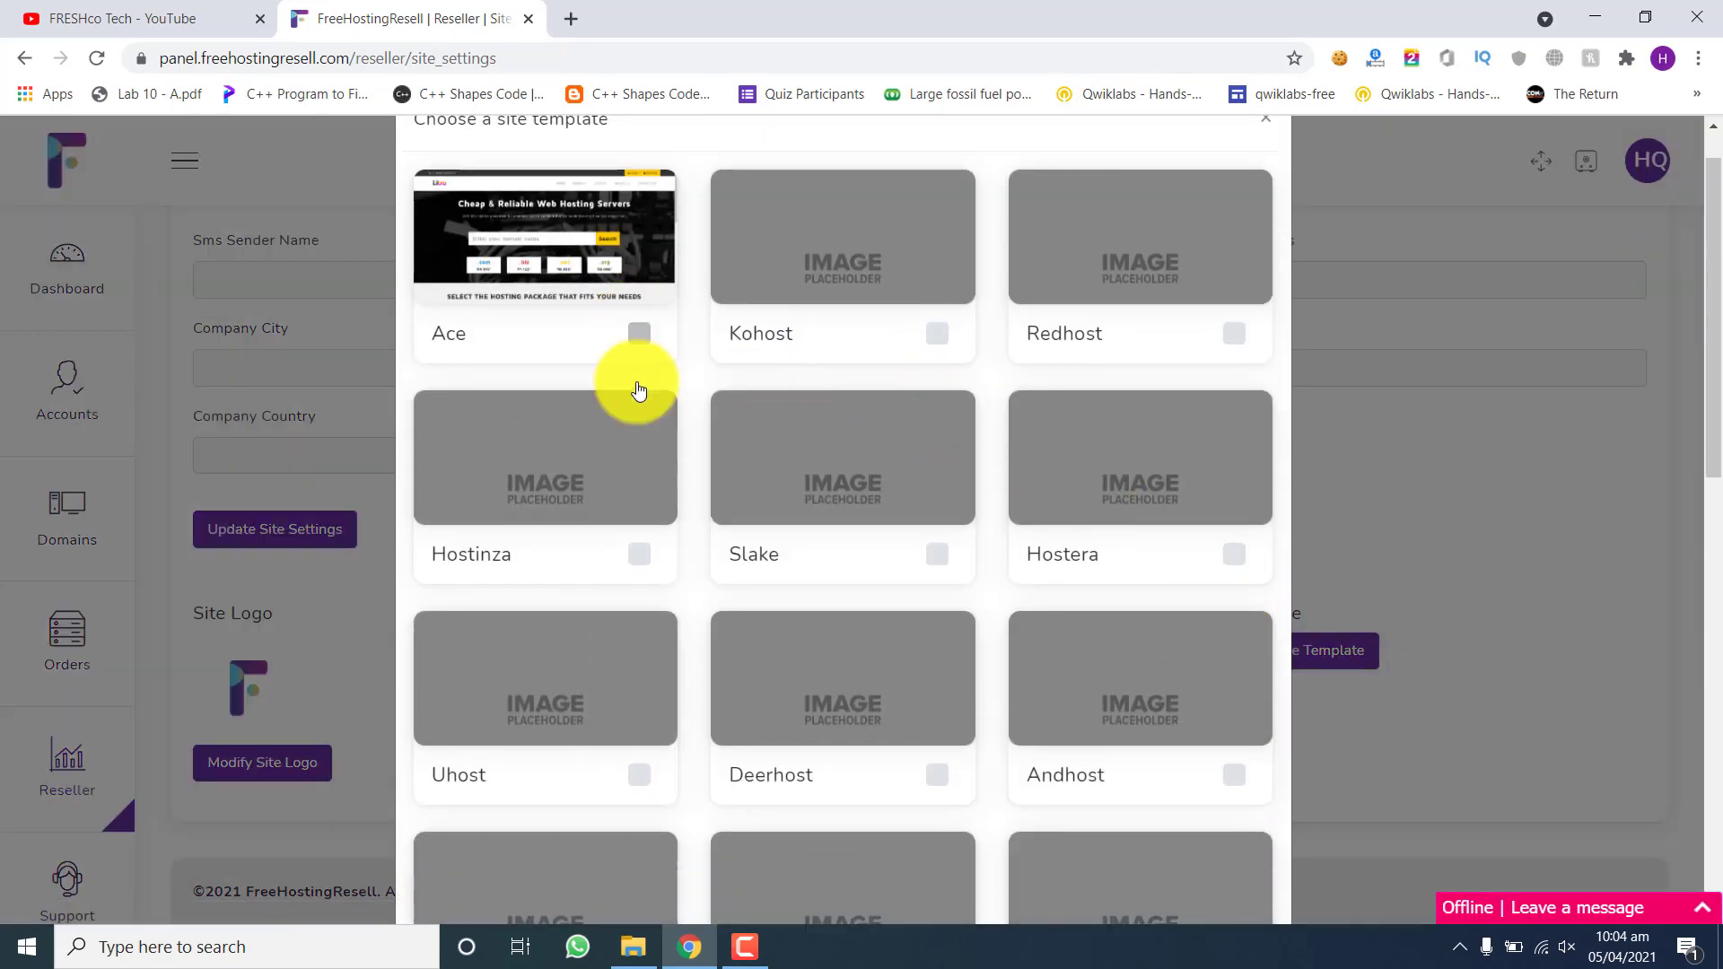
scroll(888, 555, "down", 10)
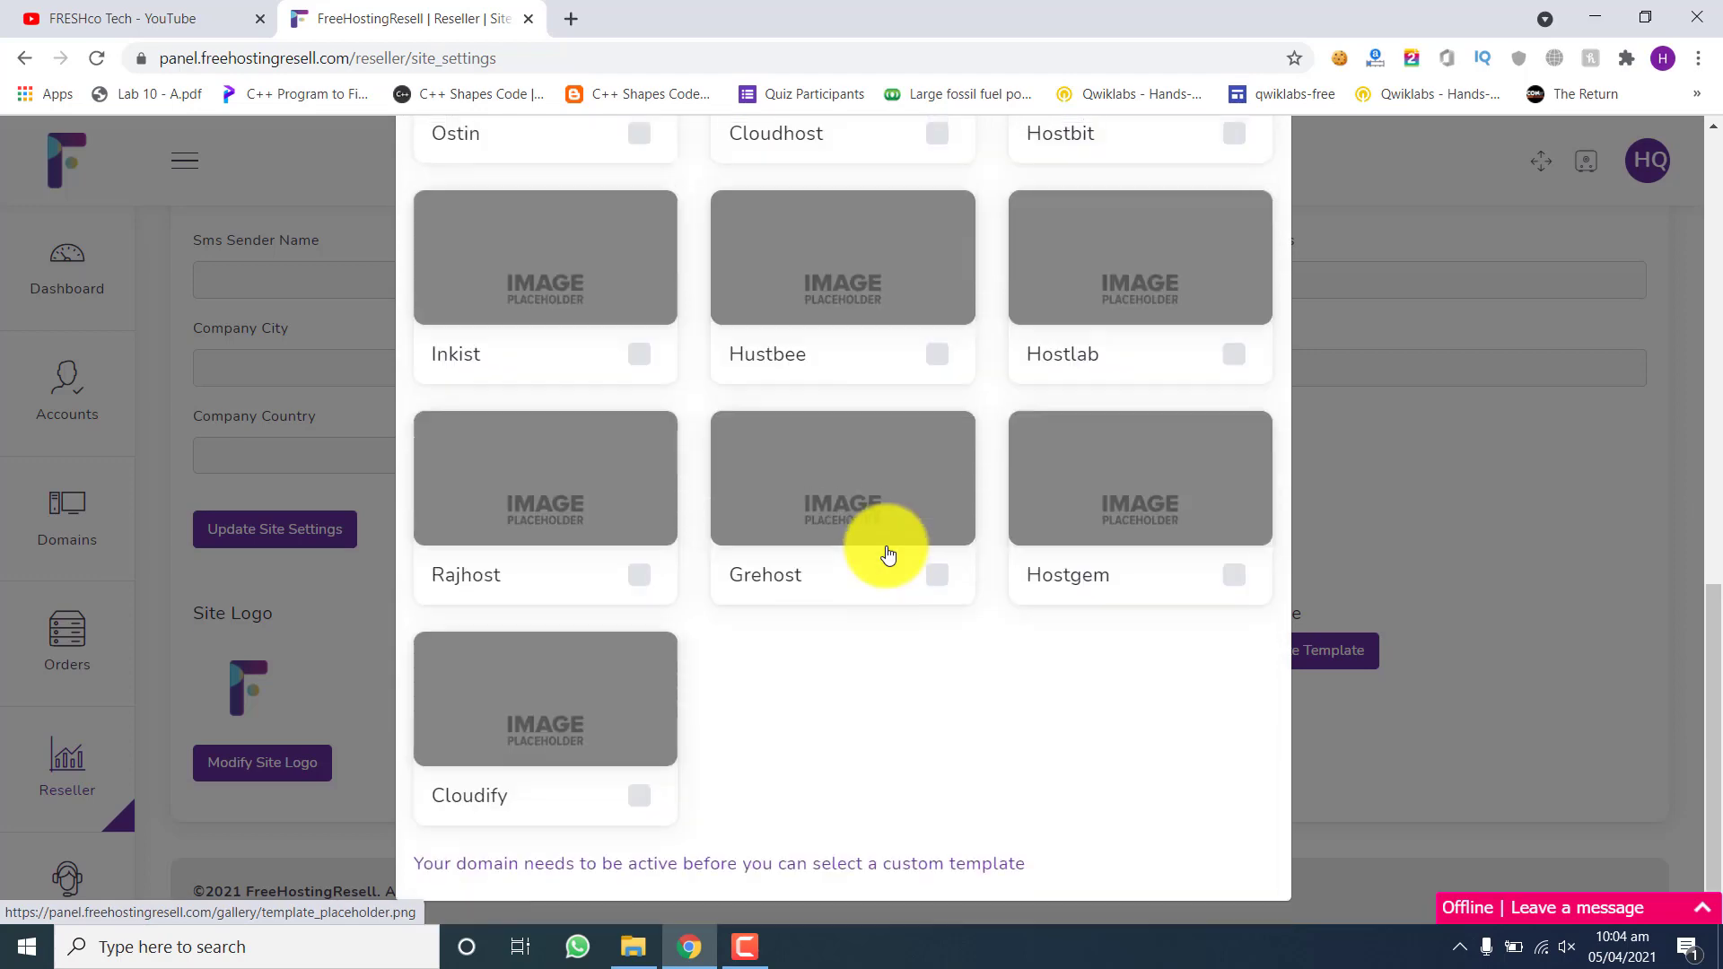
scroll(889, 555, "up", 5)
scroll(888, 555, "down", 5)
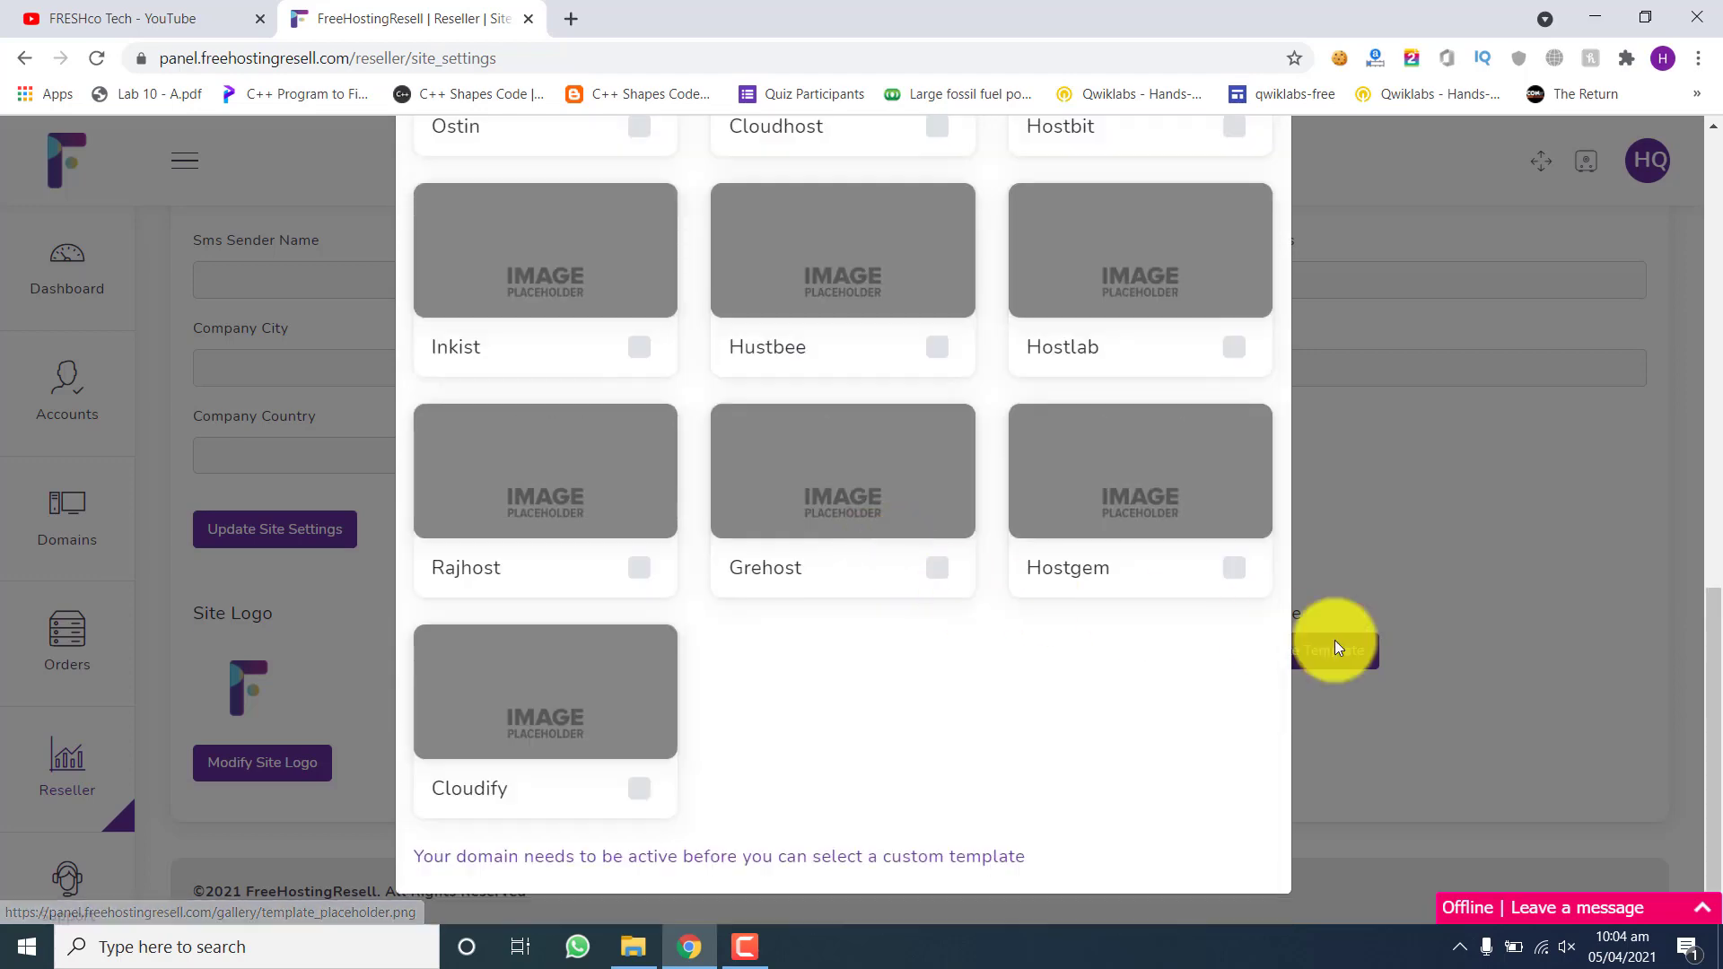
left_click(1447, 741)
Step: Review the Site Settings form once more, from the nameserver notice down to the logo and icon options
scroll(1041, 485, "up", 5)
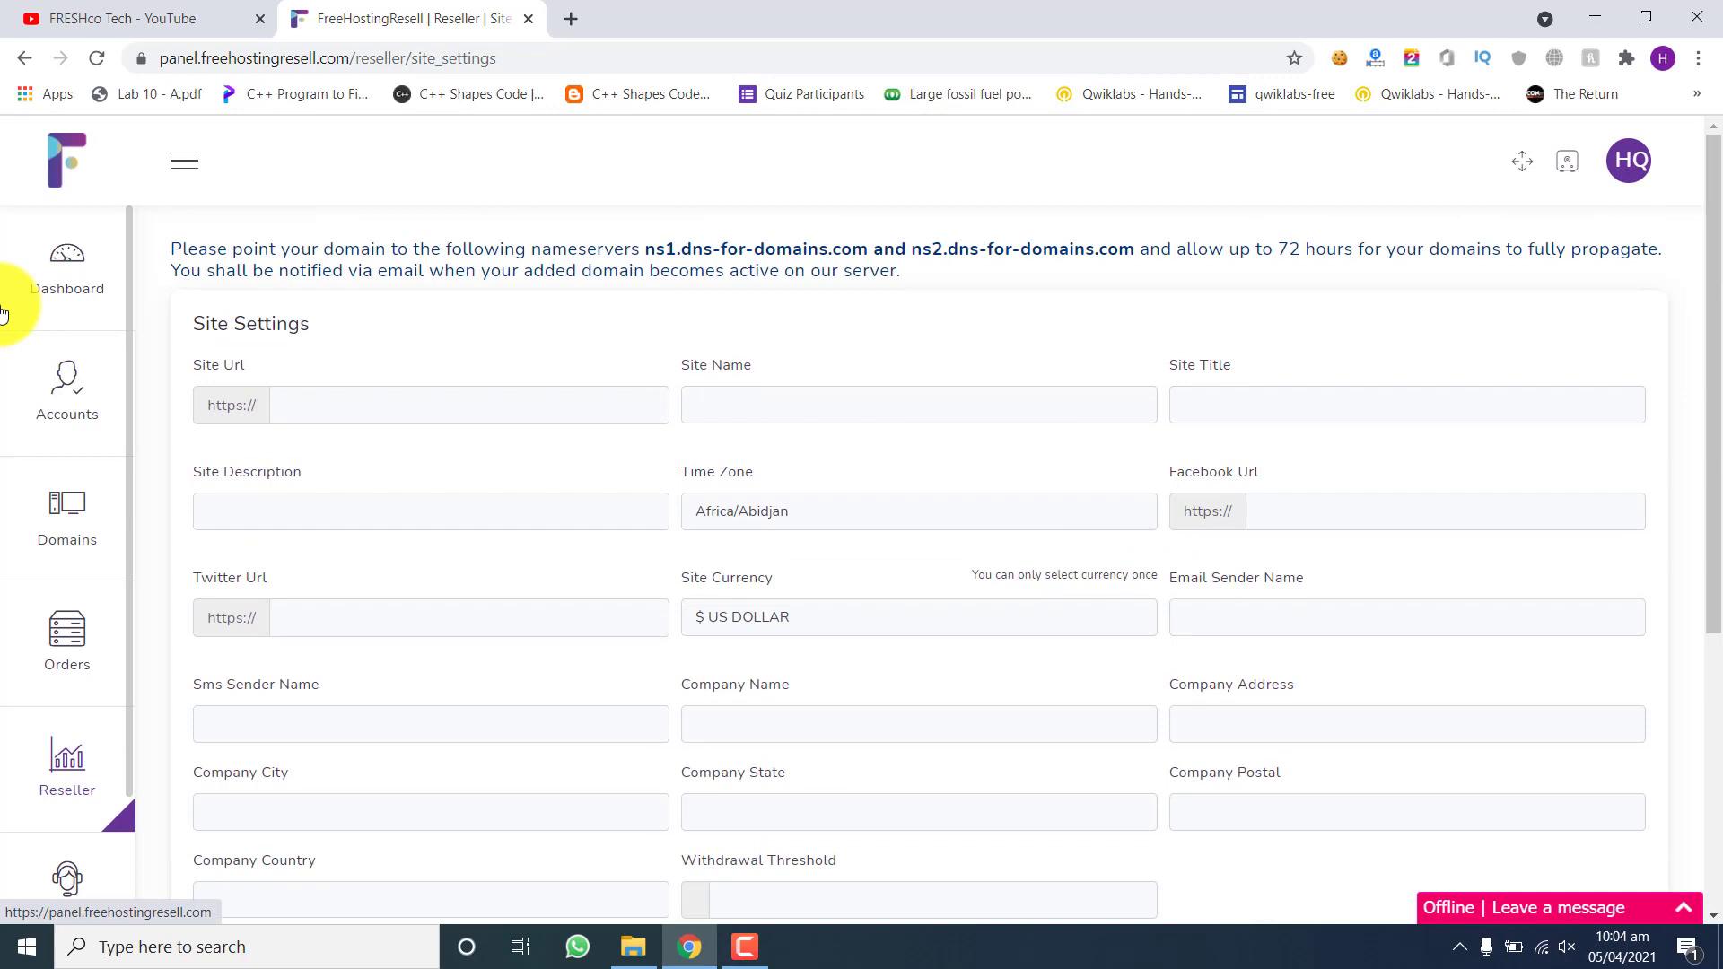
scroll(13, 628, "down", 5)
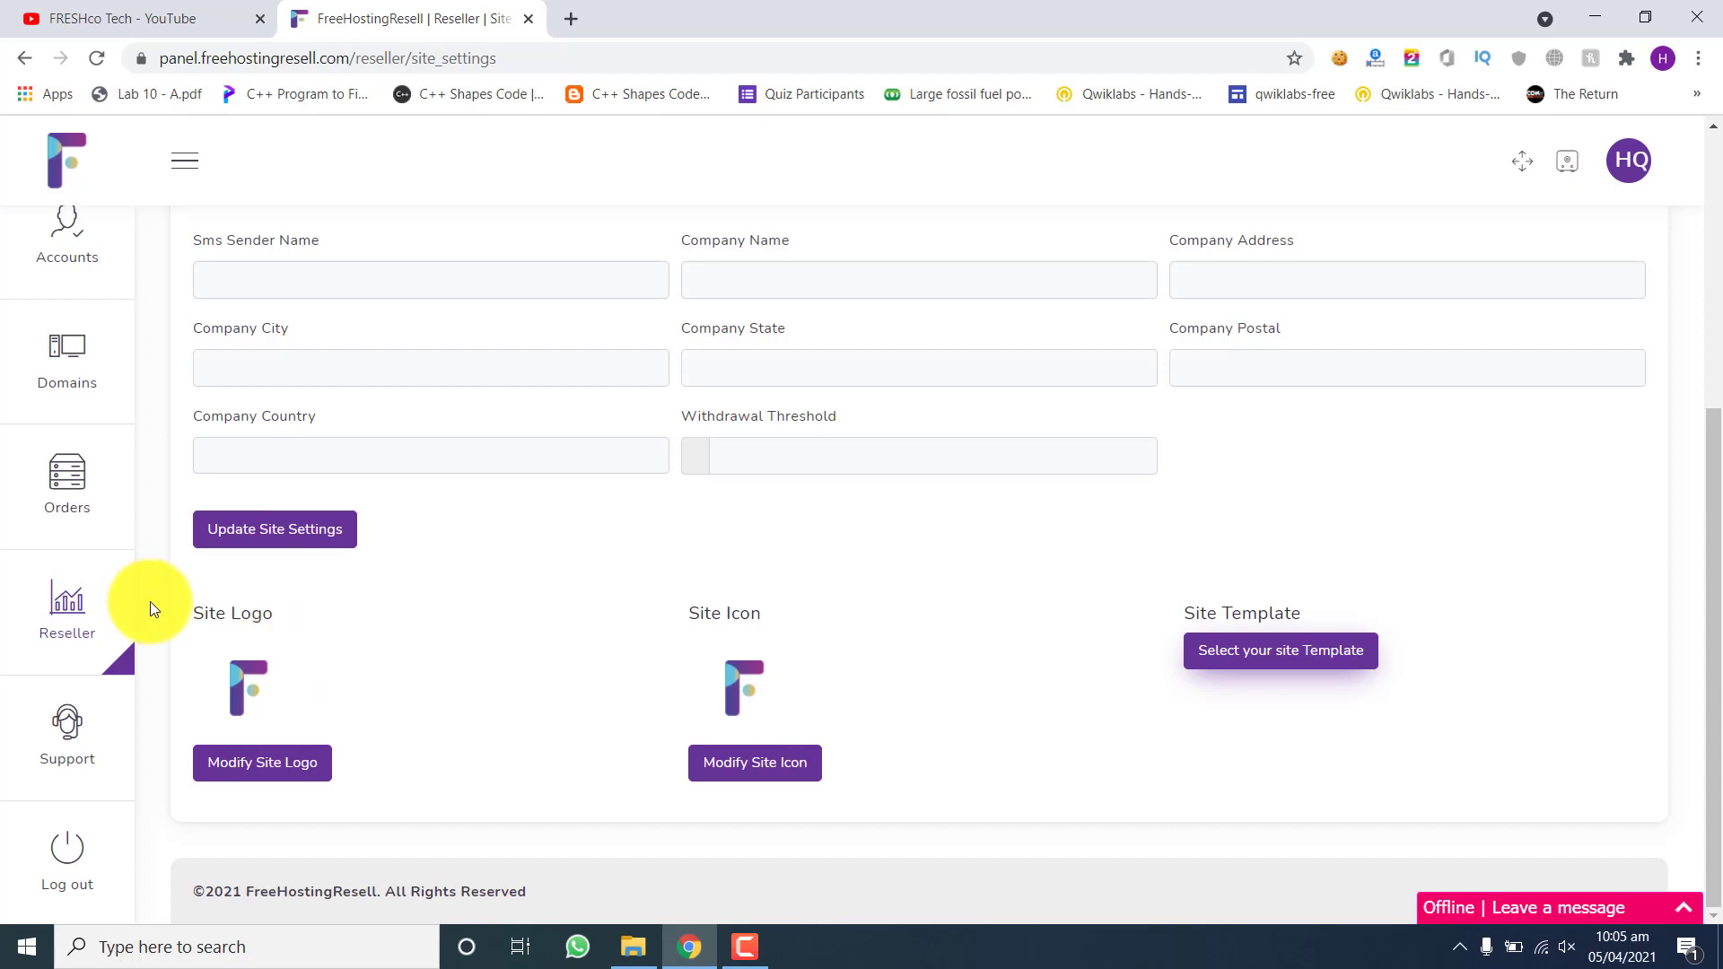
scroll(347, 504, "up", 5)
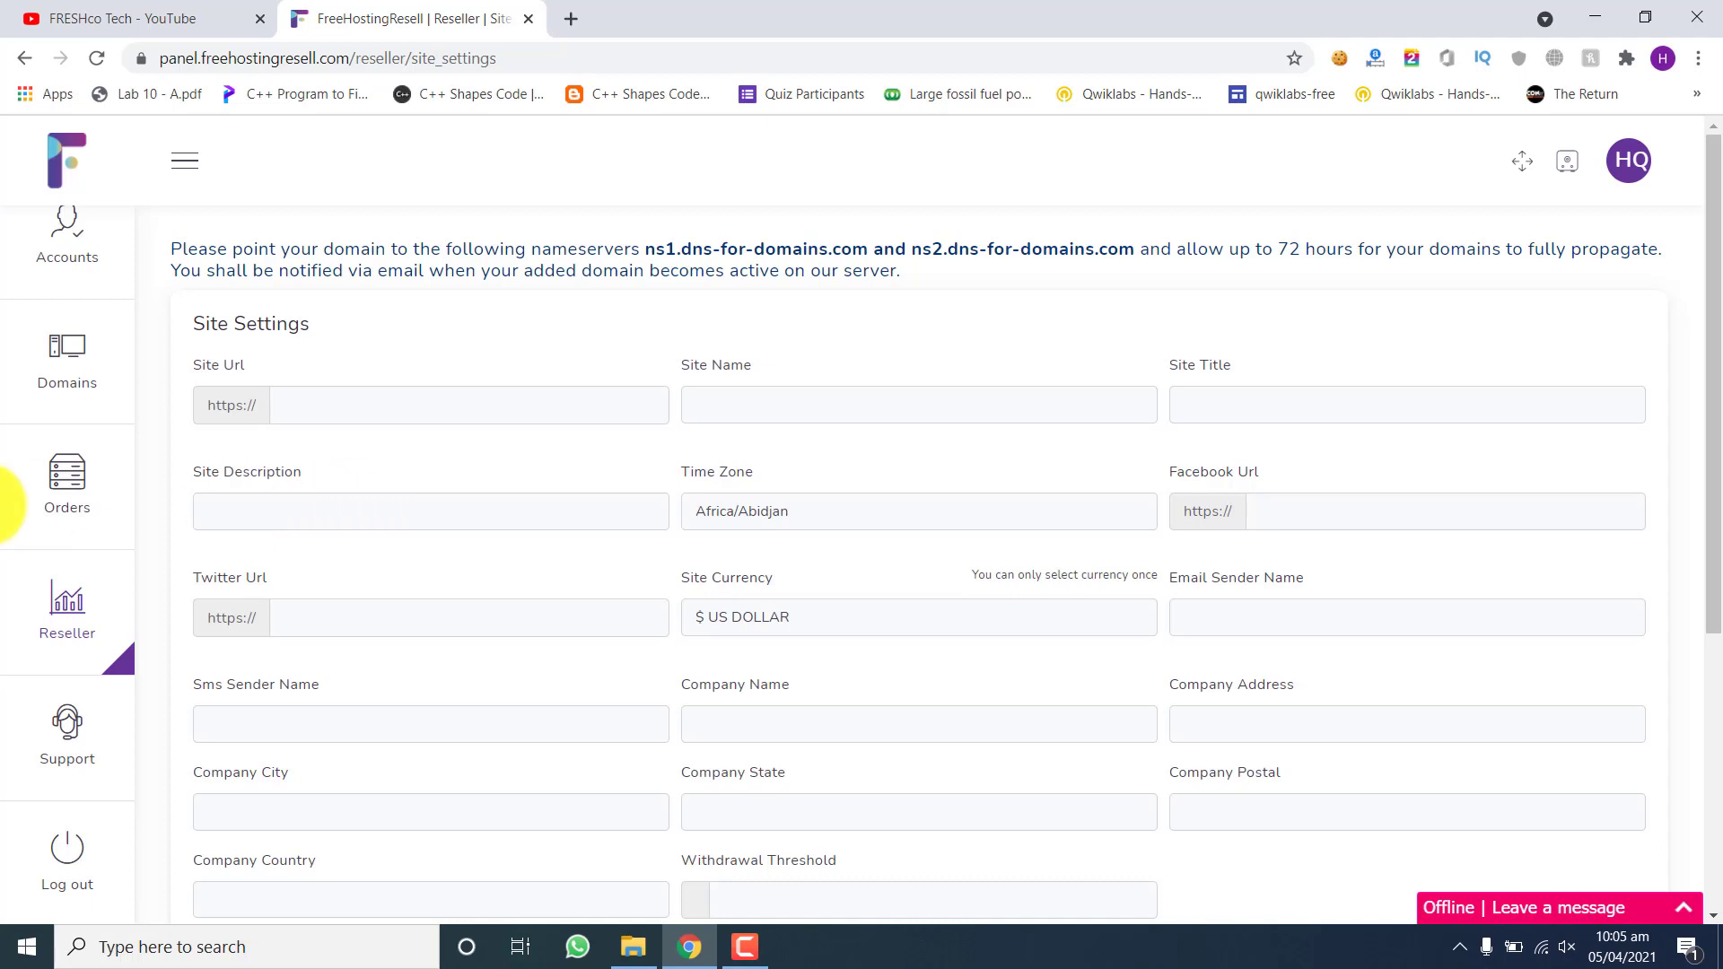
Step: Show the Accounts options
mouse_move(19, 175)
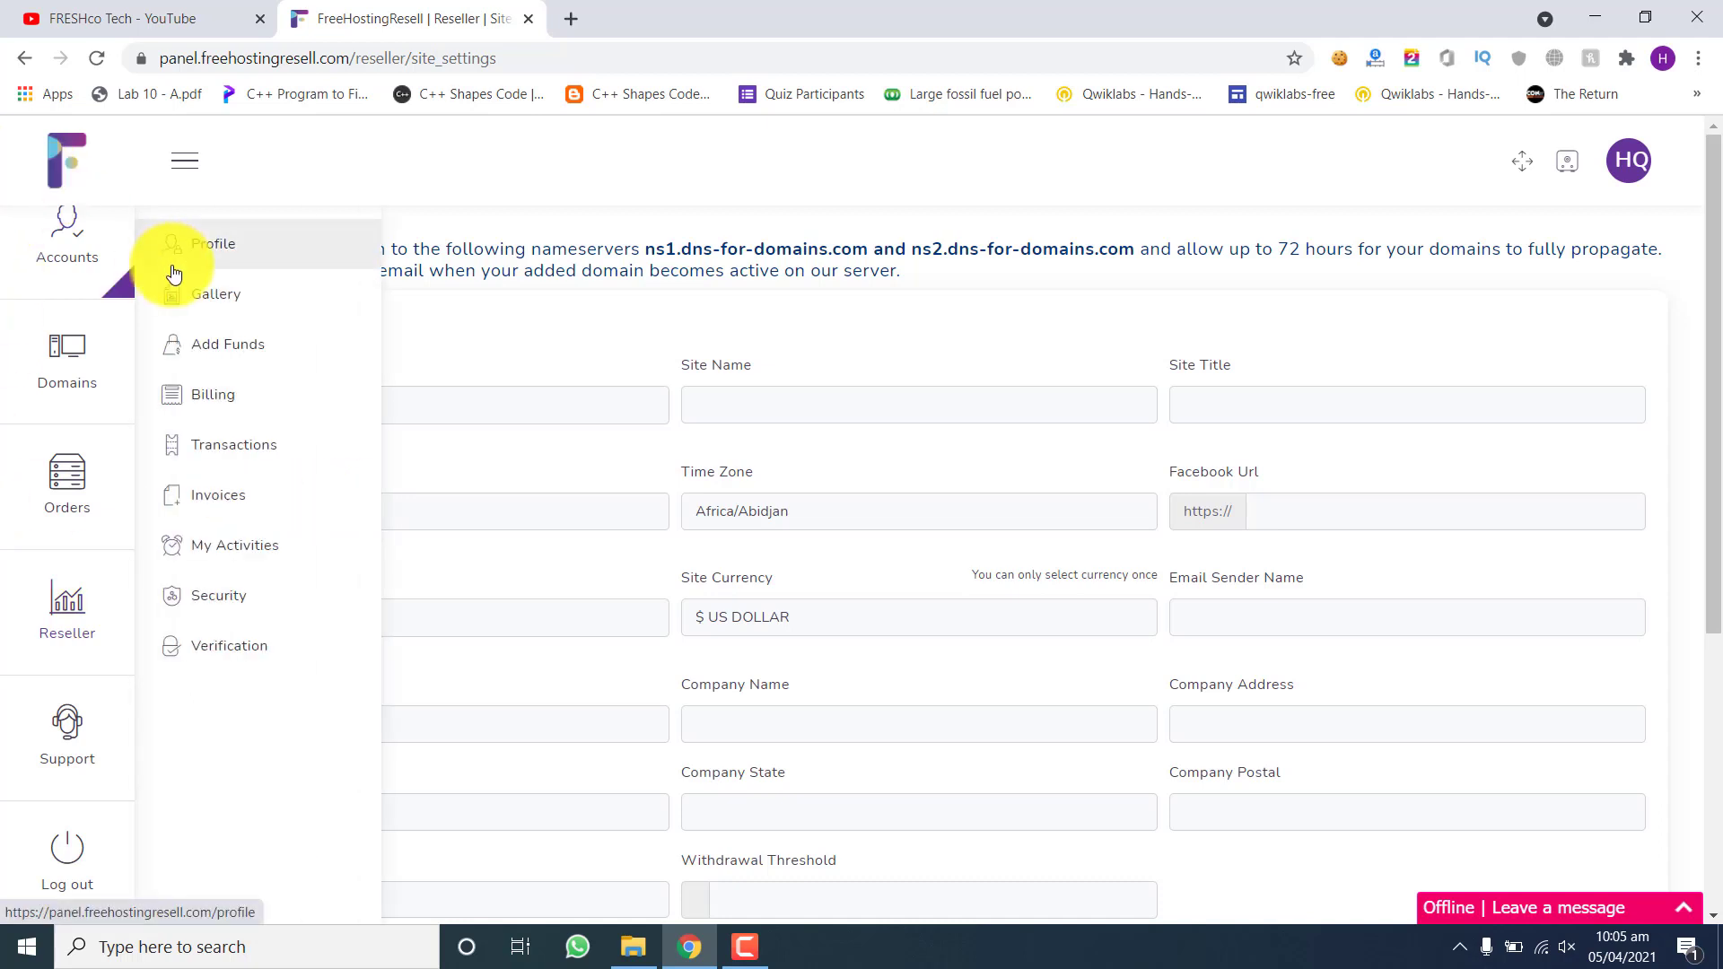